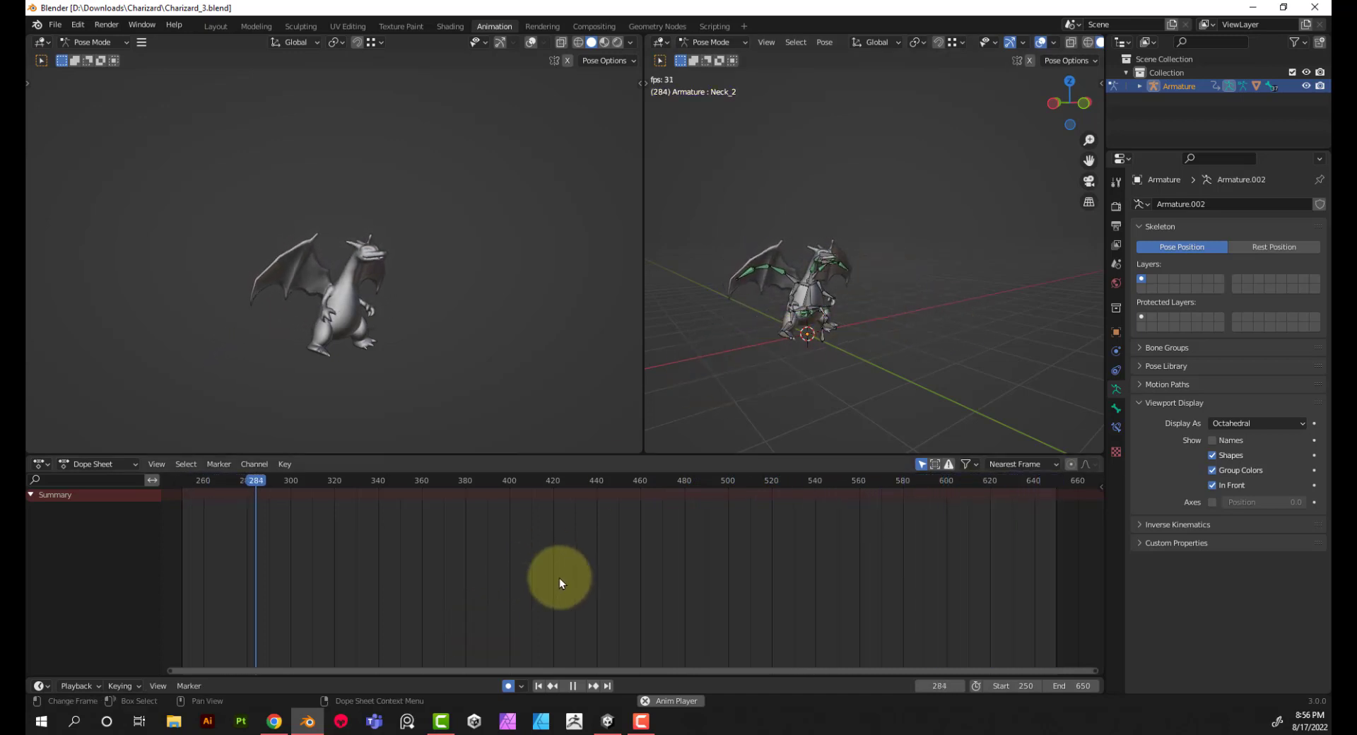
# Step: Stop the animation playback and set the scene's start frame to 1
pyautogui.click(574, 686)
pyautogui.click(539, 686)
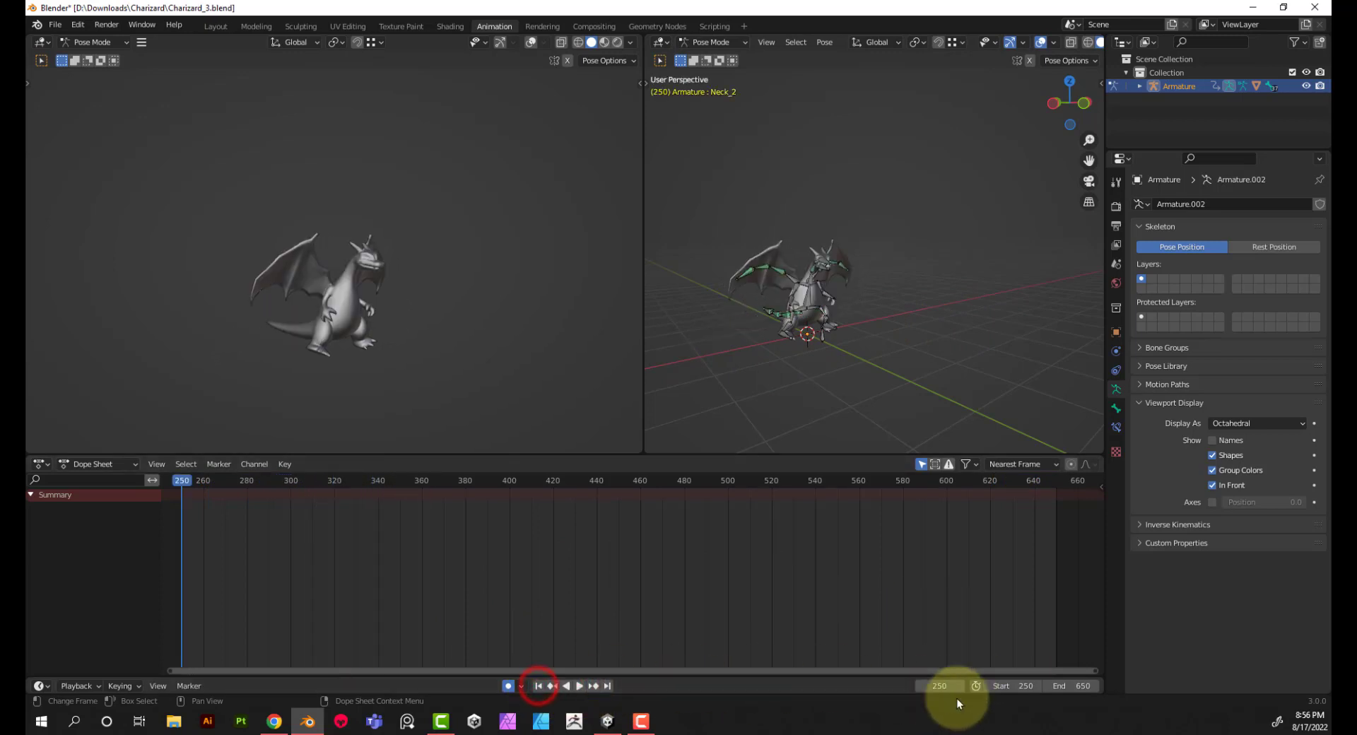
pyautogui.click(1018, 685)
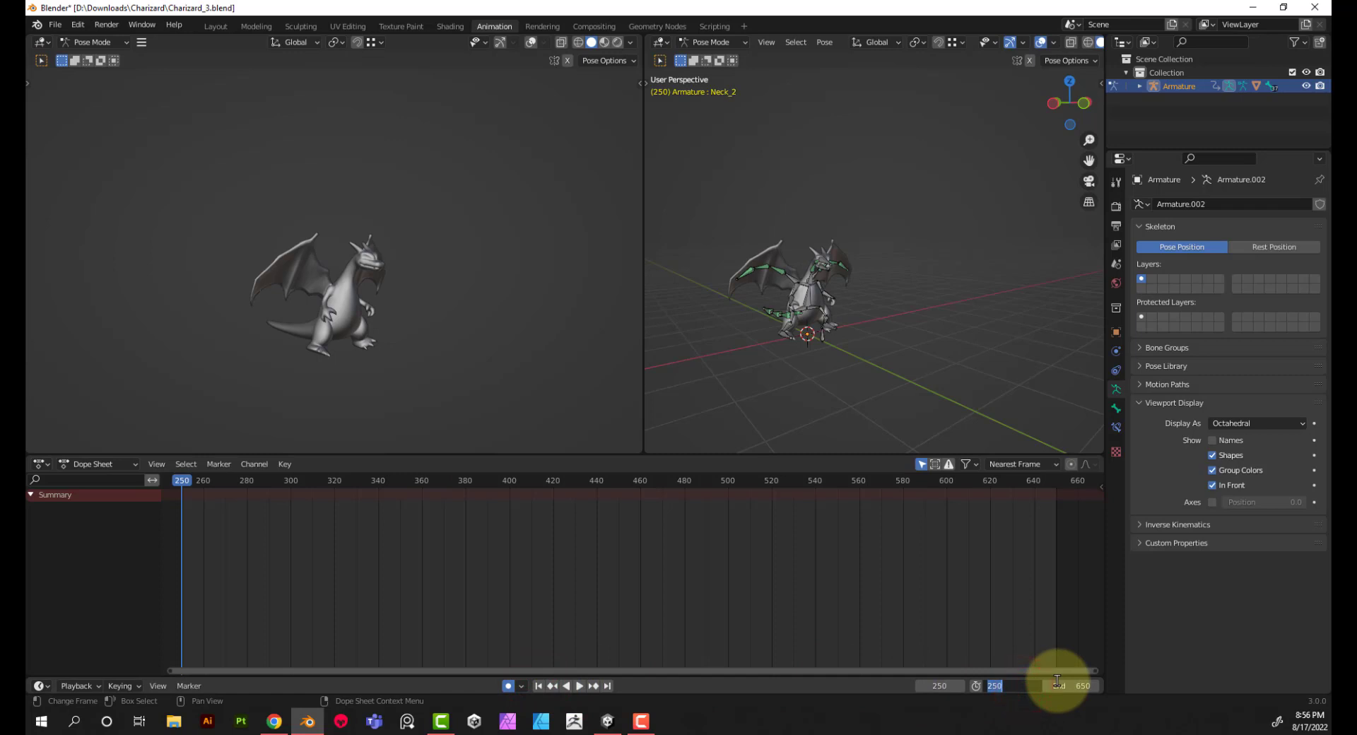
pyautogui.write('1')
pyautogui.press('Return')
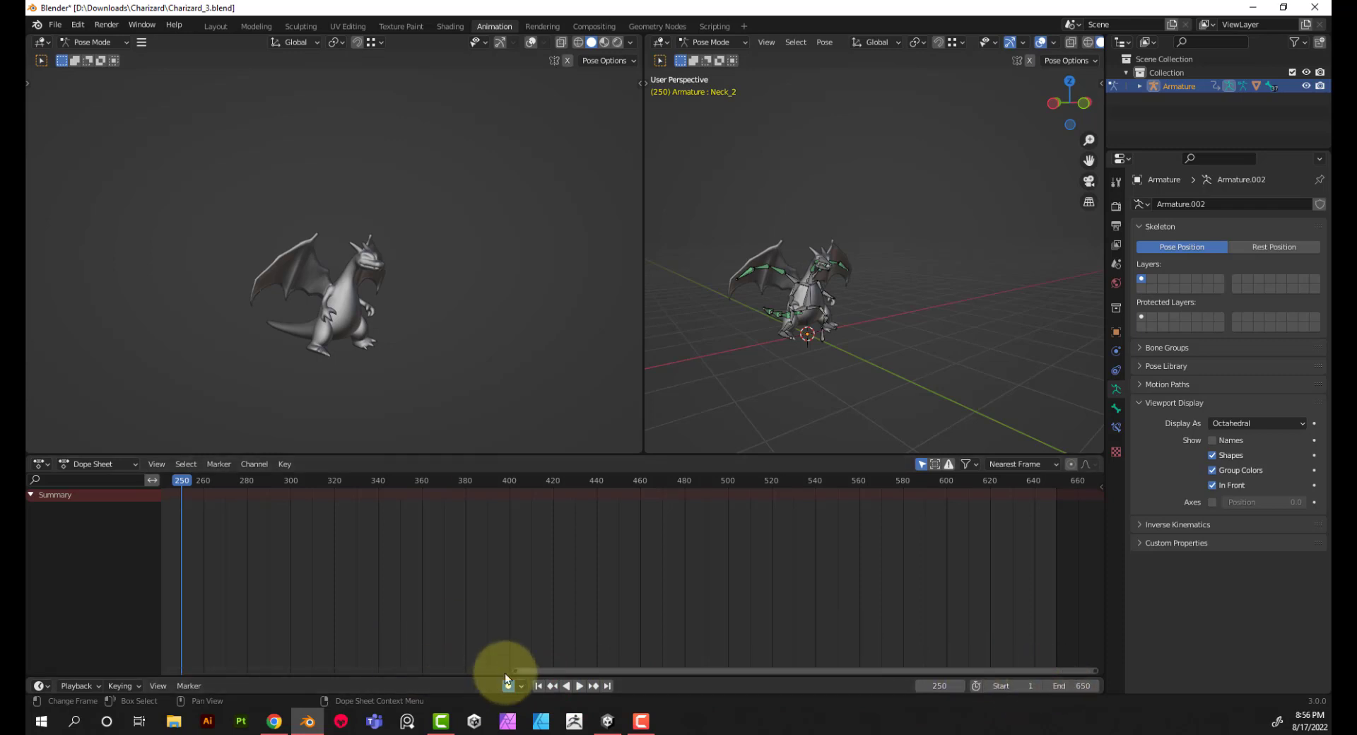
pyautogui.moveTo(513, 670); pyautogui.dragTo(161, 680)
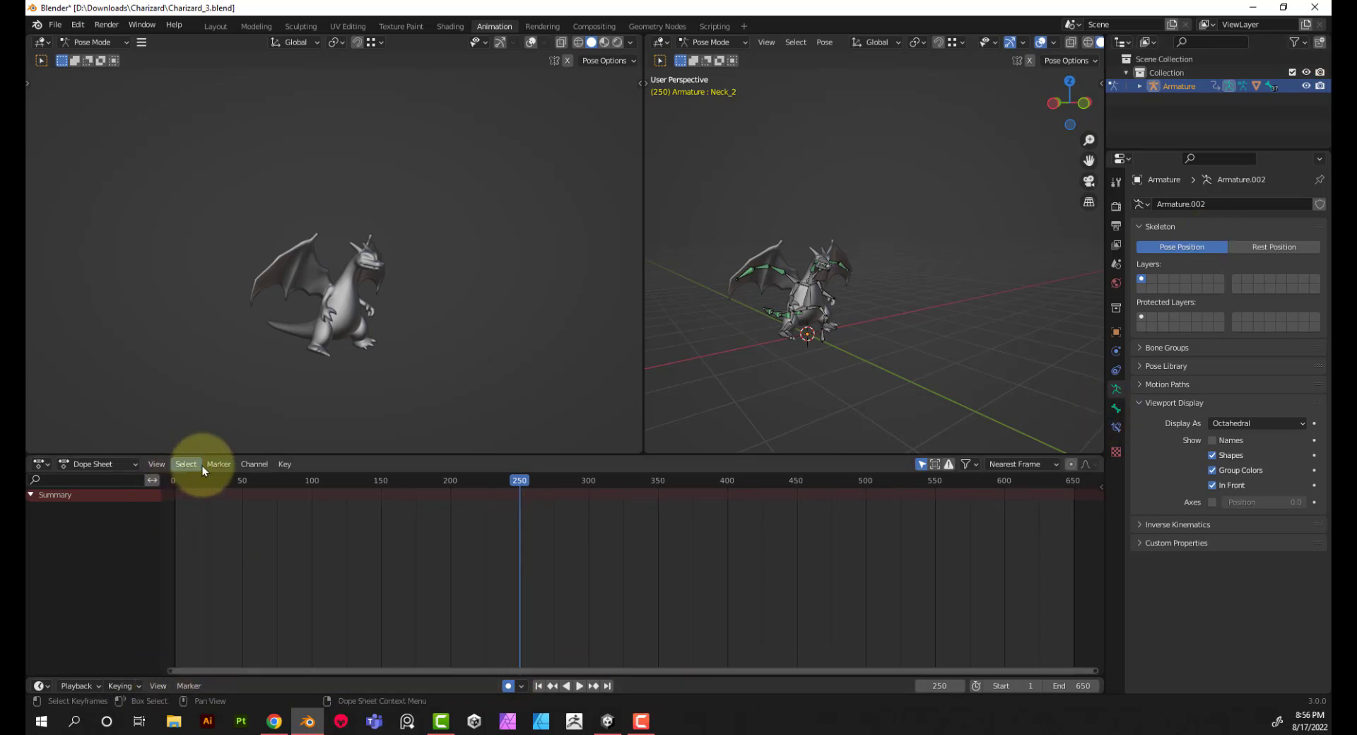
# Step: Review the animation by scrubbing the timeline from its beginning to frame 650
pyautogui.click(172, 481)
pyautogui.press('space')
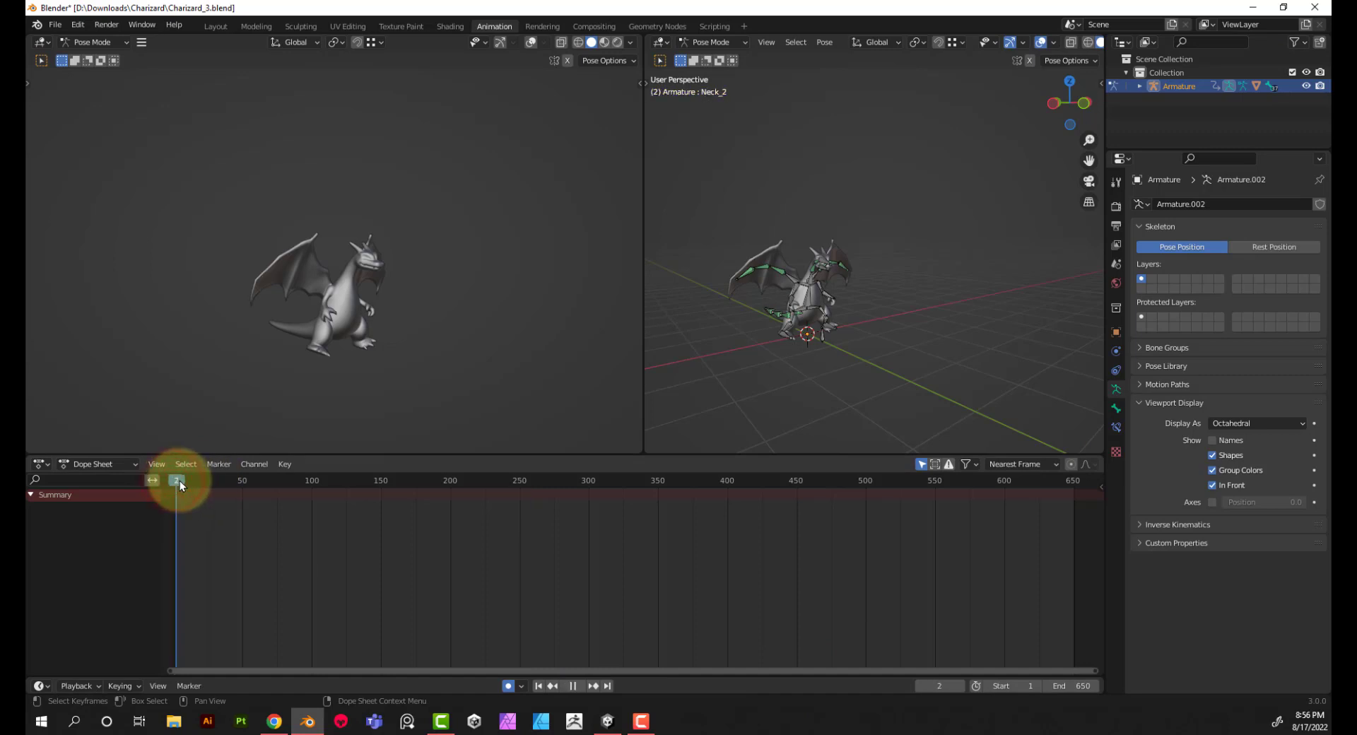
pyautogui.moveTo(184, 482); pyautogui.dragTo(1075, 499)
pyautogui.press('space')
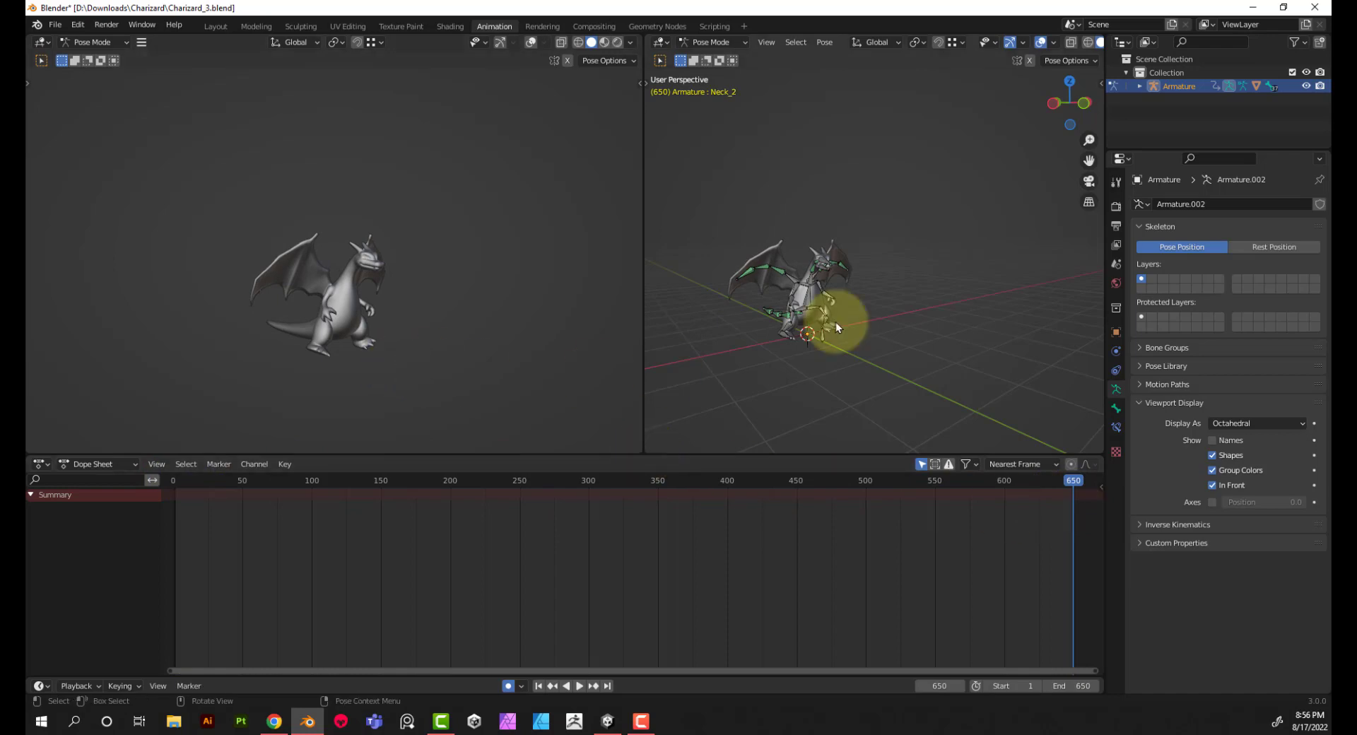
# Step: Switch from Pose Mode to Object Mode and select the Charizard mesh together with its armature
pyautogui.moveTo(665, 192); pyautogui.dragTo(973, 388)
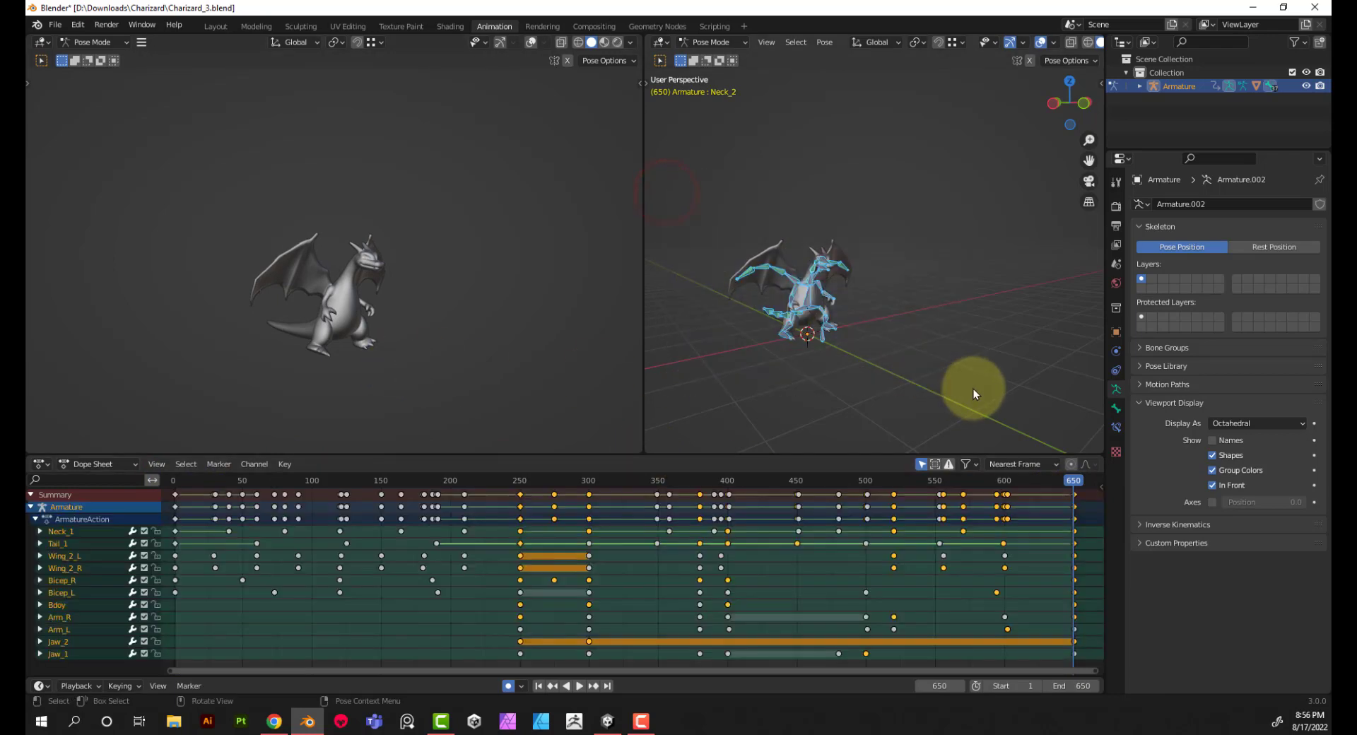
pyautogui.moveTo(690, 194); pyautogui.dragTo(954, 378)
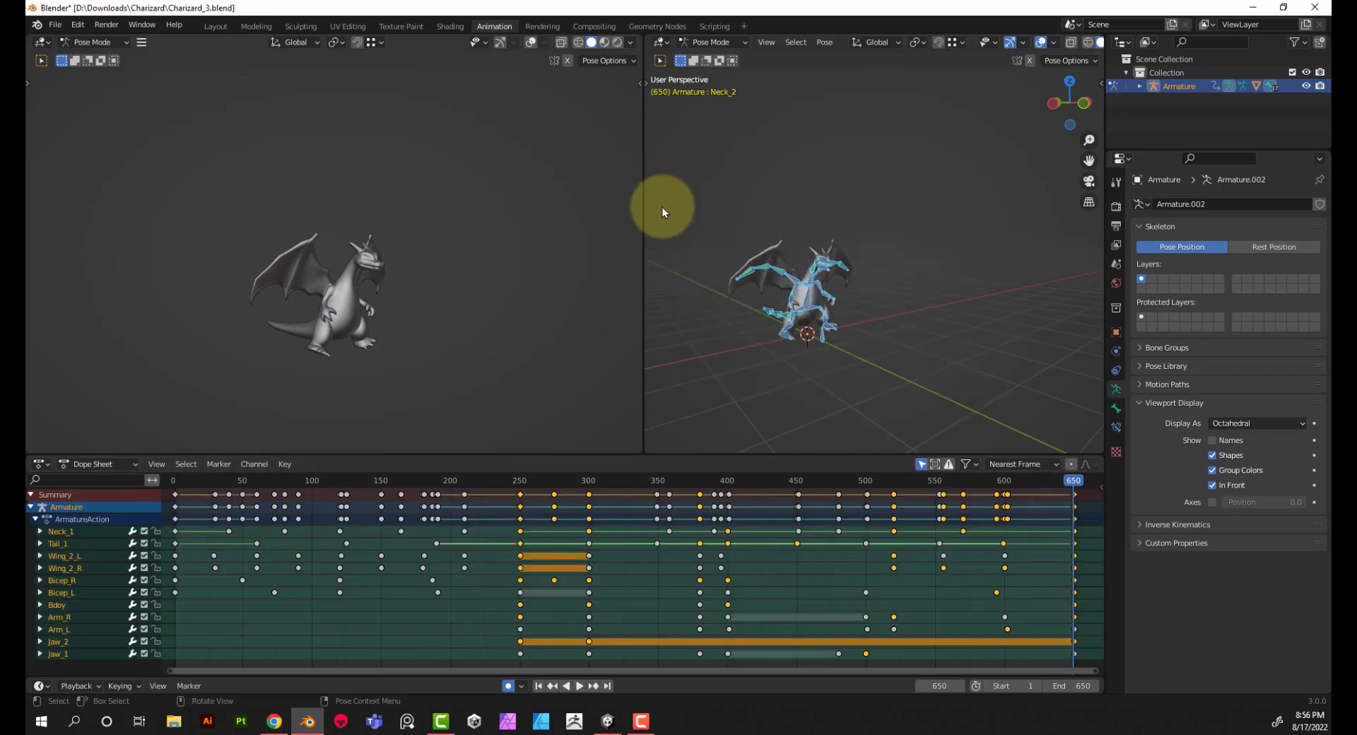
pyautogui.click(710, 42)
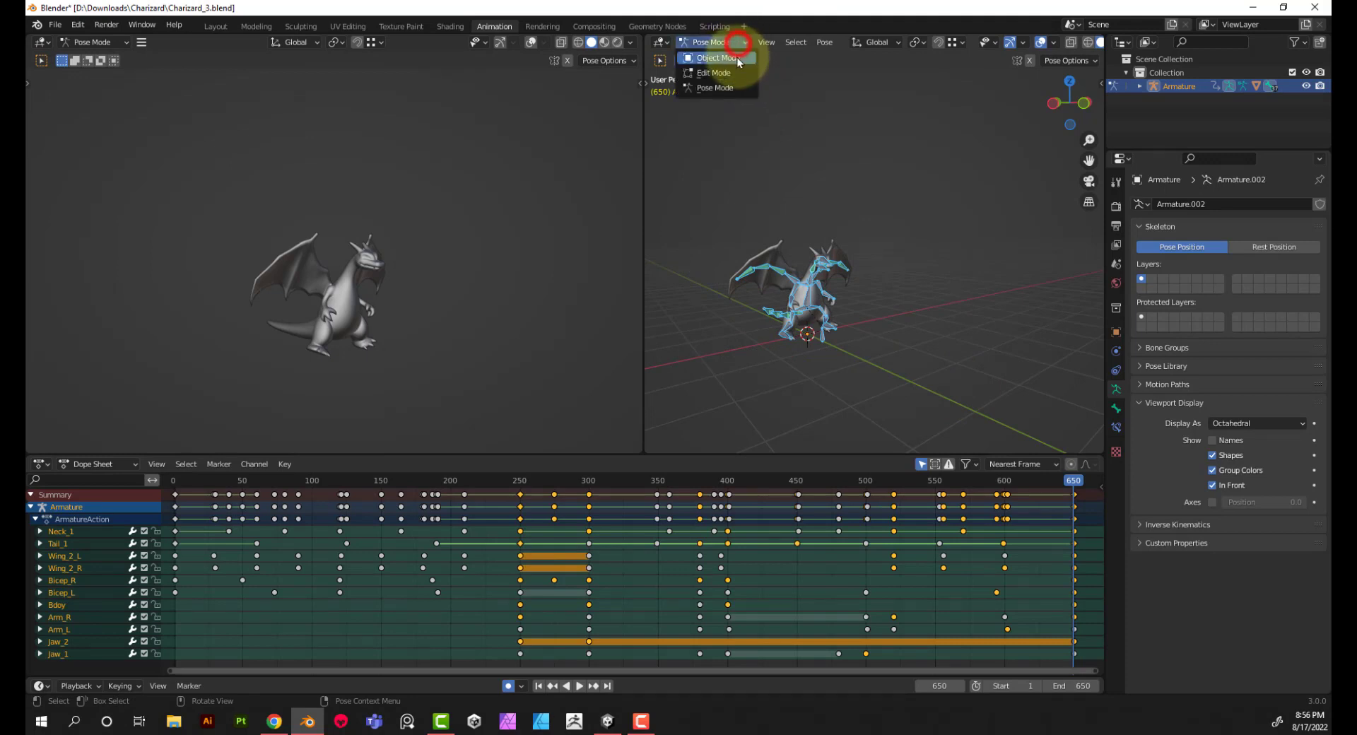
pyautogui.click(735, 58)
pyautogui.moveTo(703, 196); pyautogui.dragTo(931, 379)
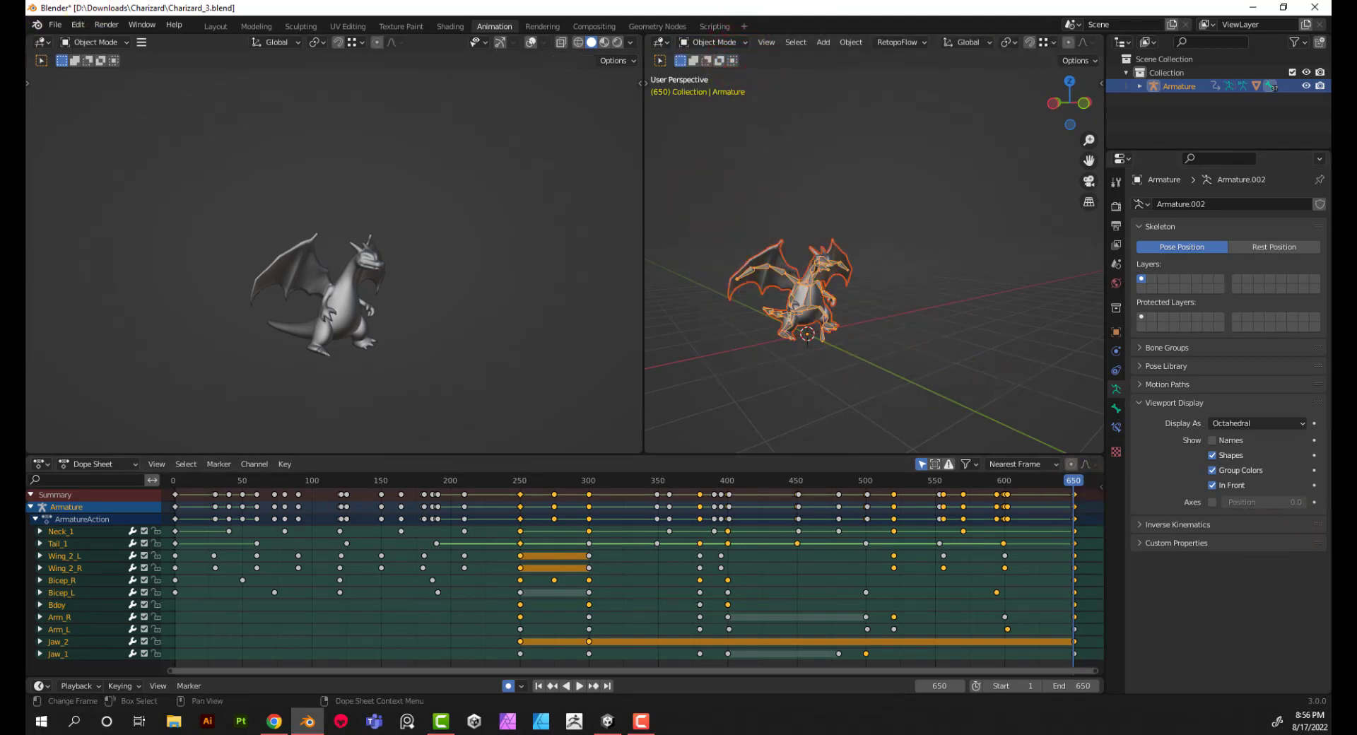
# Step: Start an FBX export limited to selected objects, with the forward axis set to Z Forward
pyautogui.click(55, 25)
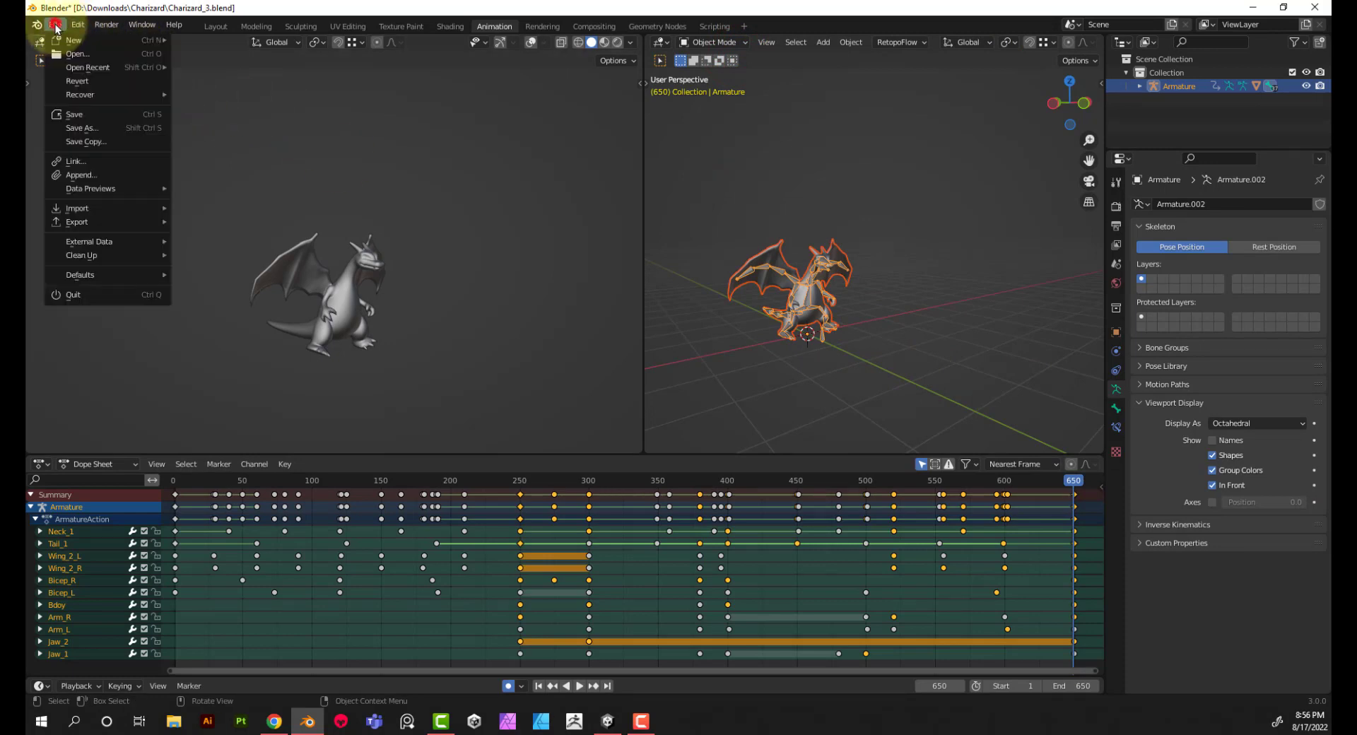
pyautogui.moveTo(96, 224)
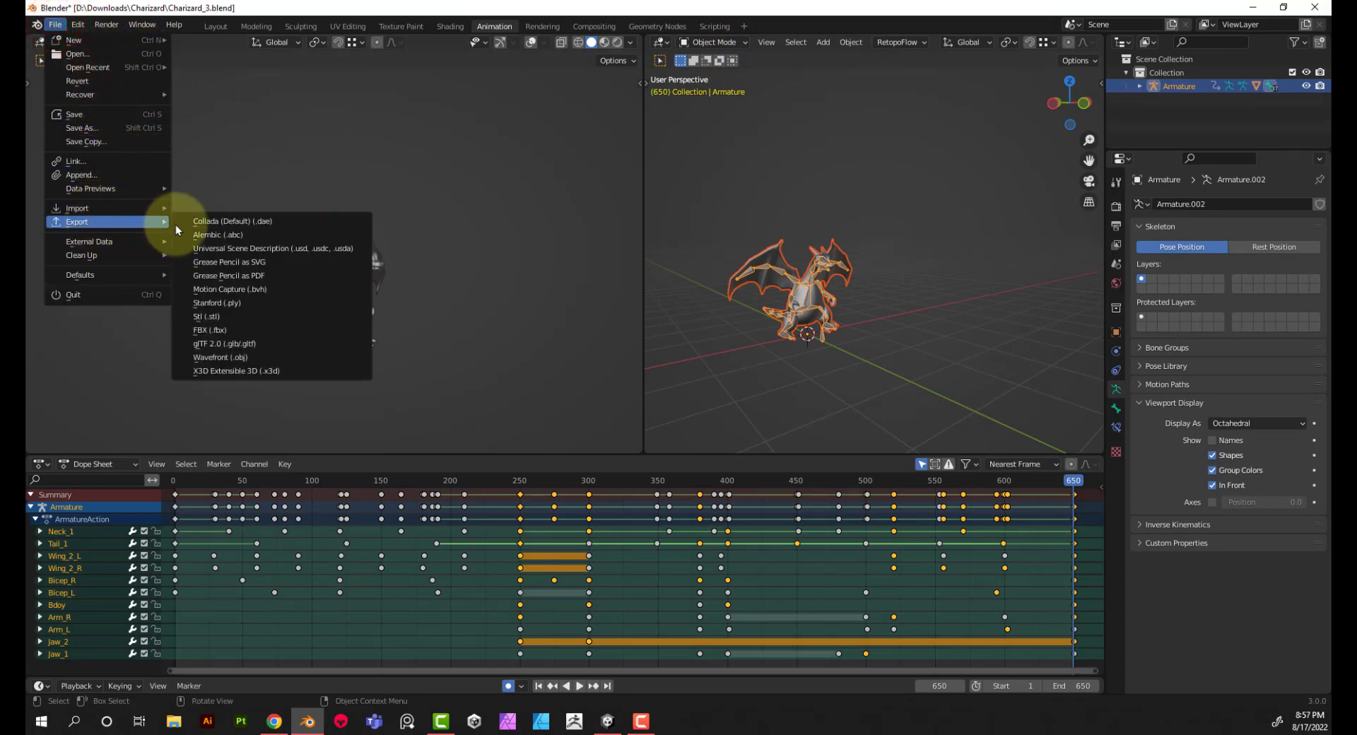
pyautogui.click(239, 330)
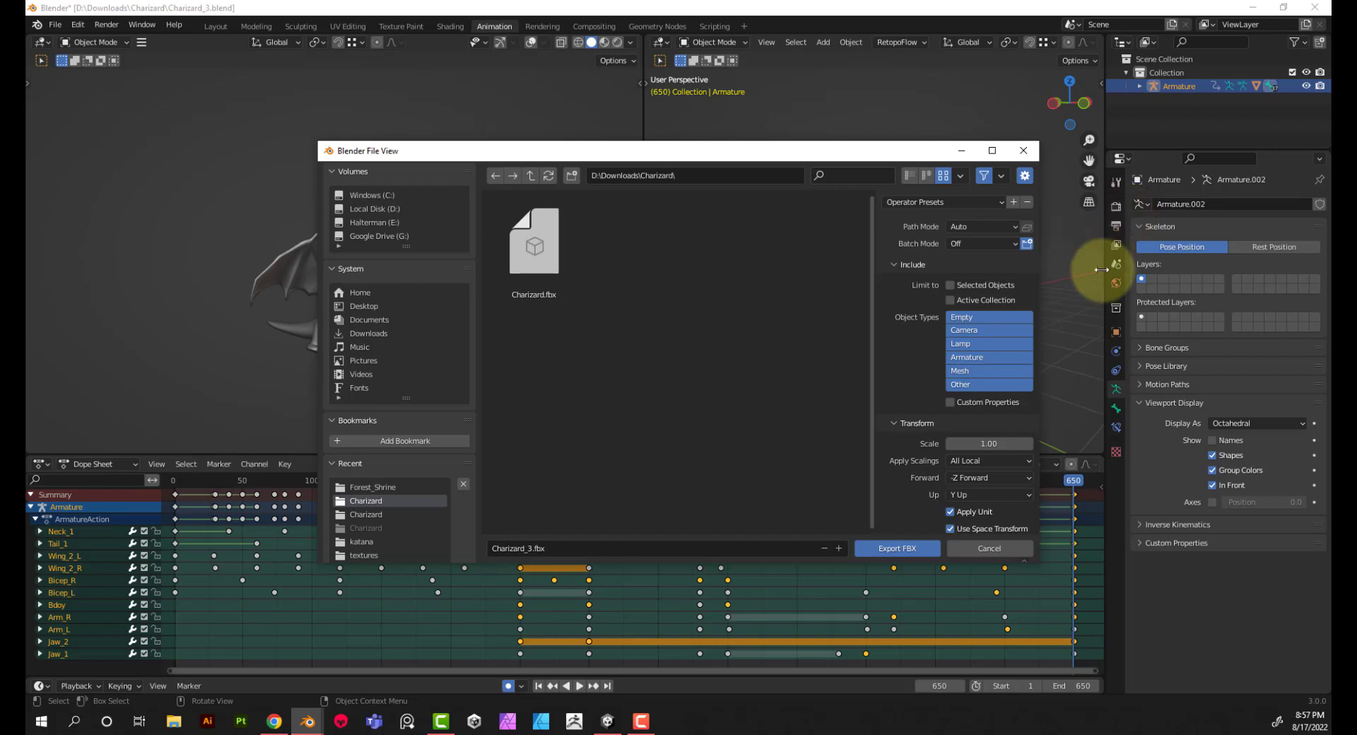
pyautogui.click(967, 287)
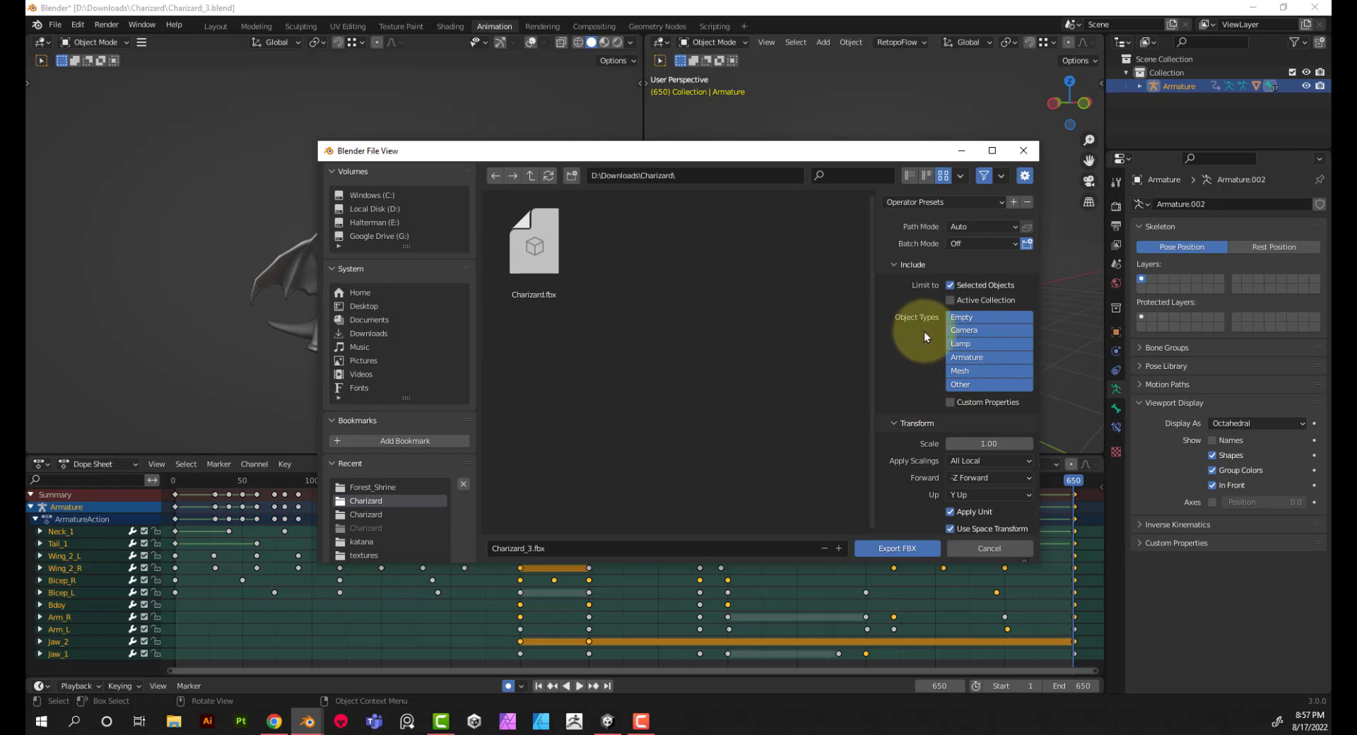
pyautogui.scroll(-3, 911, 353)
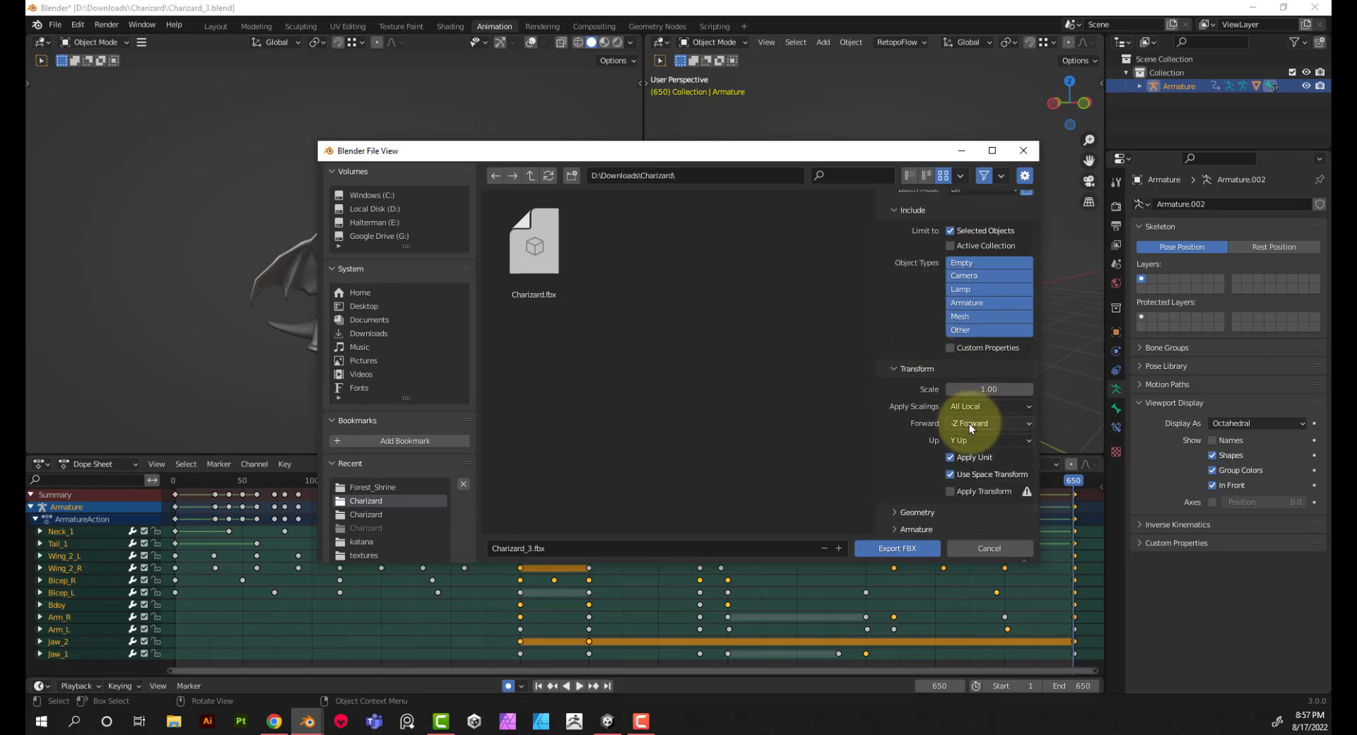
pyautogui.click(969, 422)
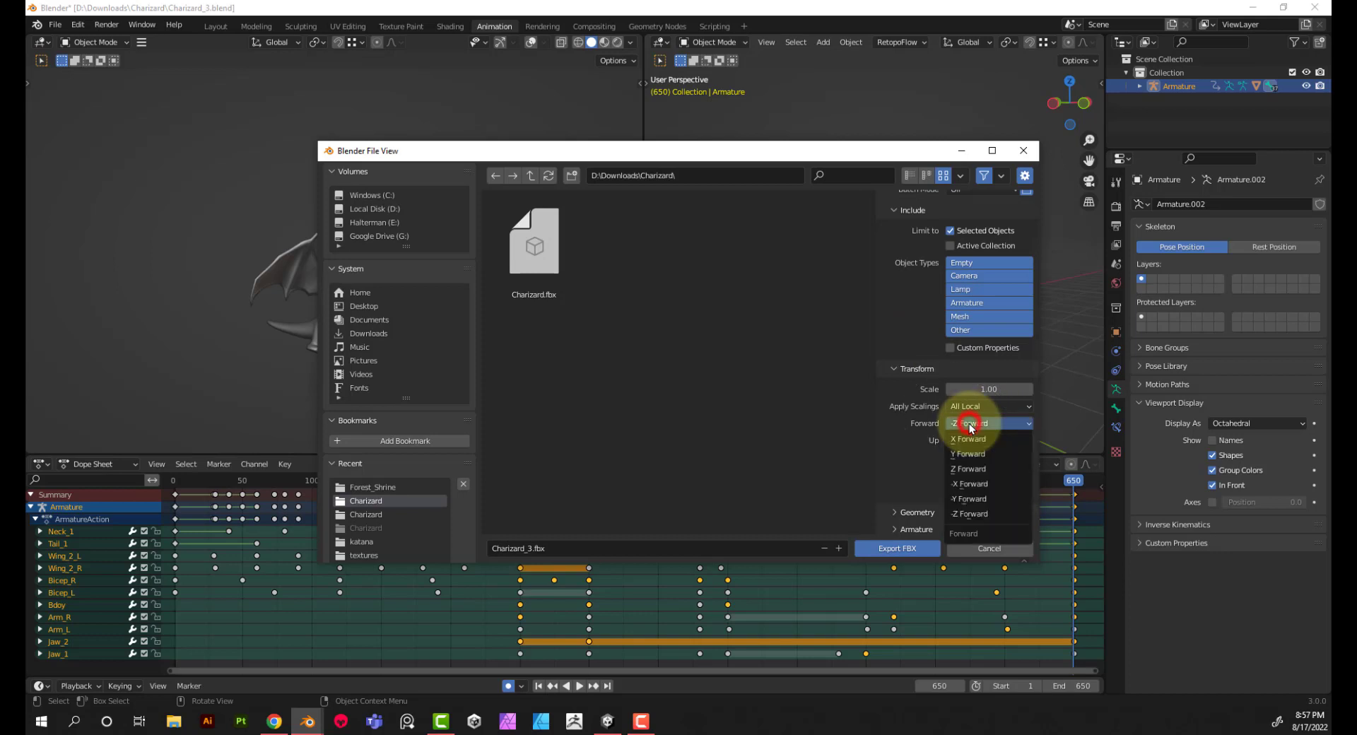
pyautogui.click(973, 469)
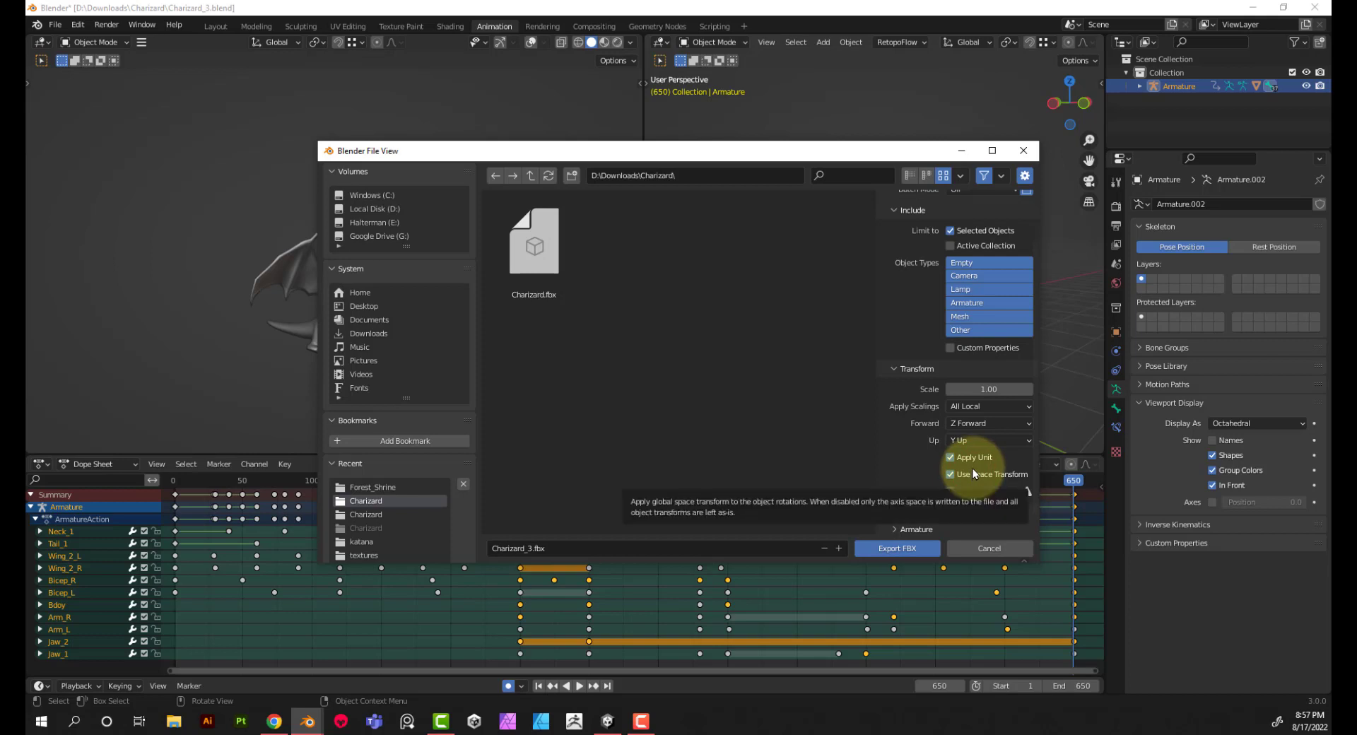
# Step: Expand the geometry and armature export options and disable Add Leaf Bones
pyautogui.scroll(-1, 972, 468)
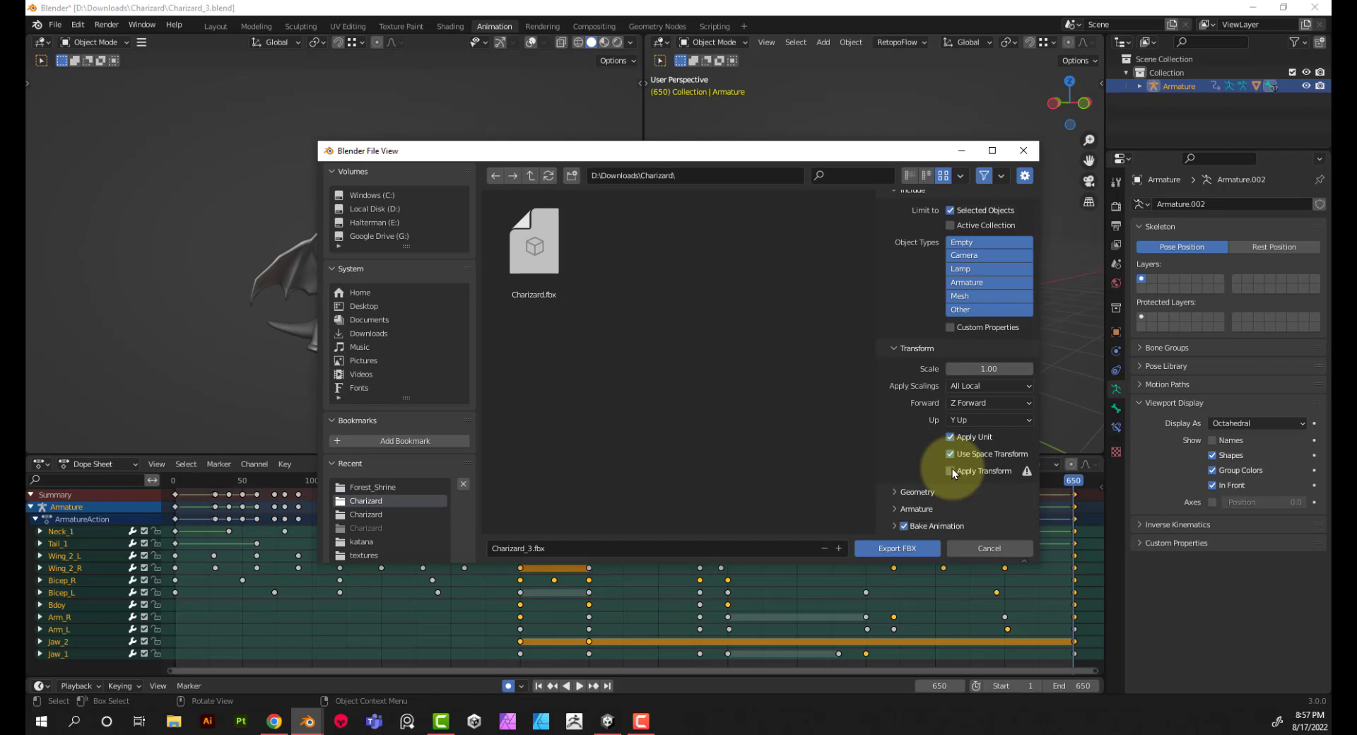
pyautogui.click(916, 492)
pyautogui.scroll(-3, 953, 495)
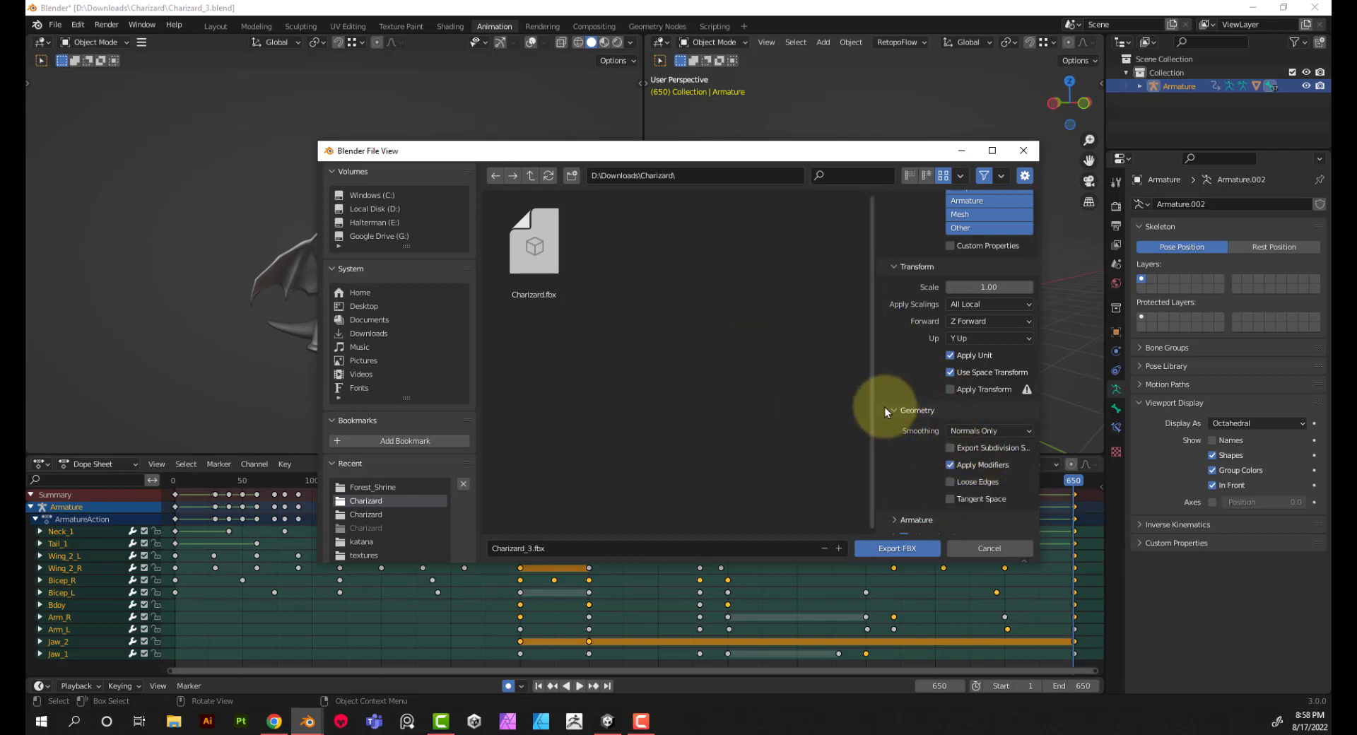
pyautogui.scroll(-1, 943, 409)
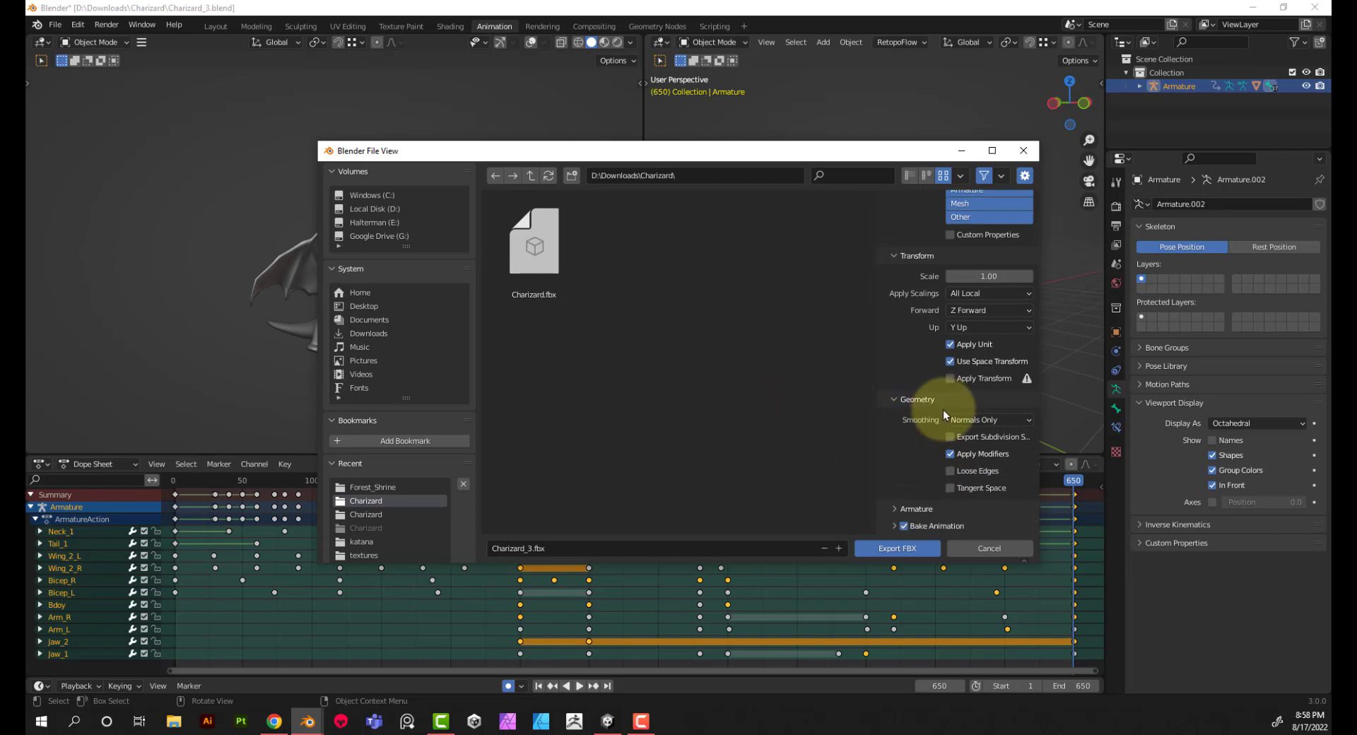
pyautogui.click(927, 509)
pyautogui.scroll(-3, 934, 488)
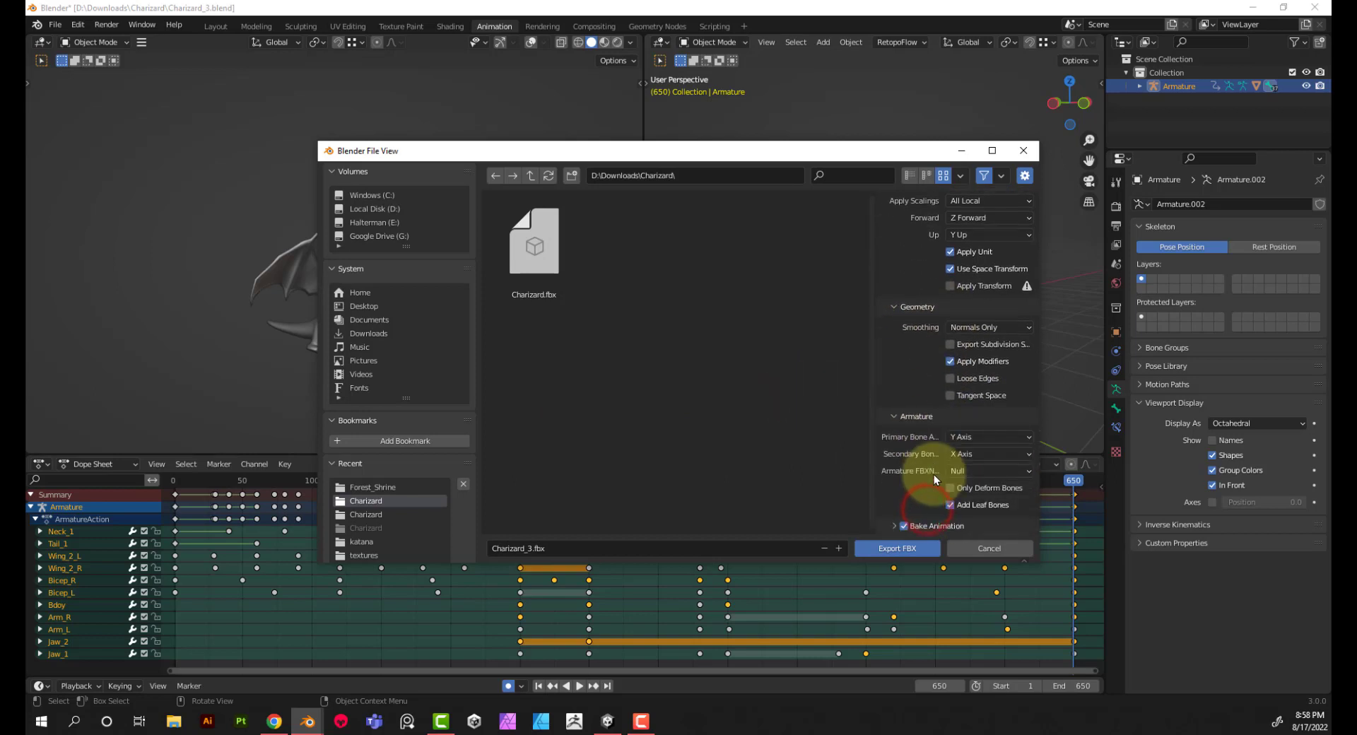
pyautogui.click(960, 506)
# Step: In the Bake Animation options, disable Key All Bones, NLA Strips, All Actions and Force Start/End Keying
pyautogui.click(922, 526)
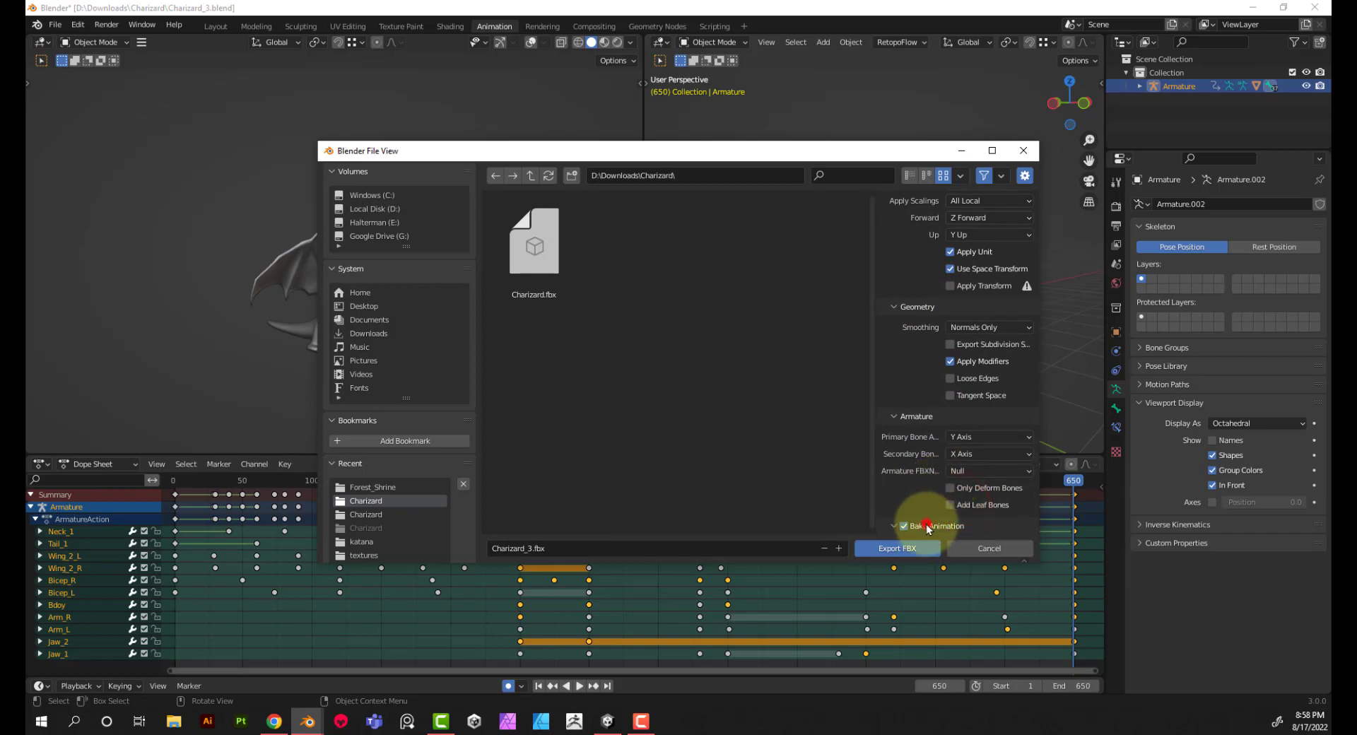
pyautogui.scroll(-3, 934, 486)
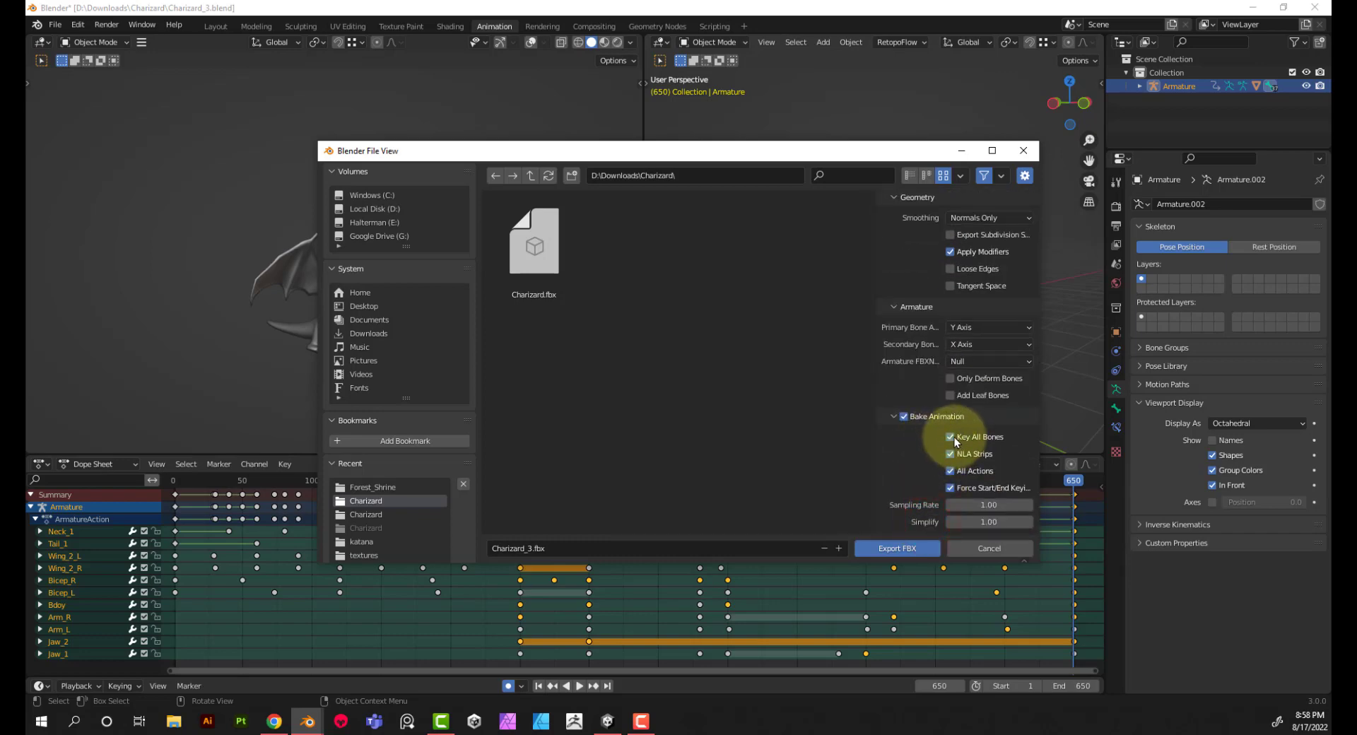
pyautogui.moveTo(954, 437); pyautogui.dragTo(957, 486)
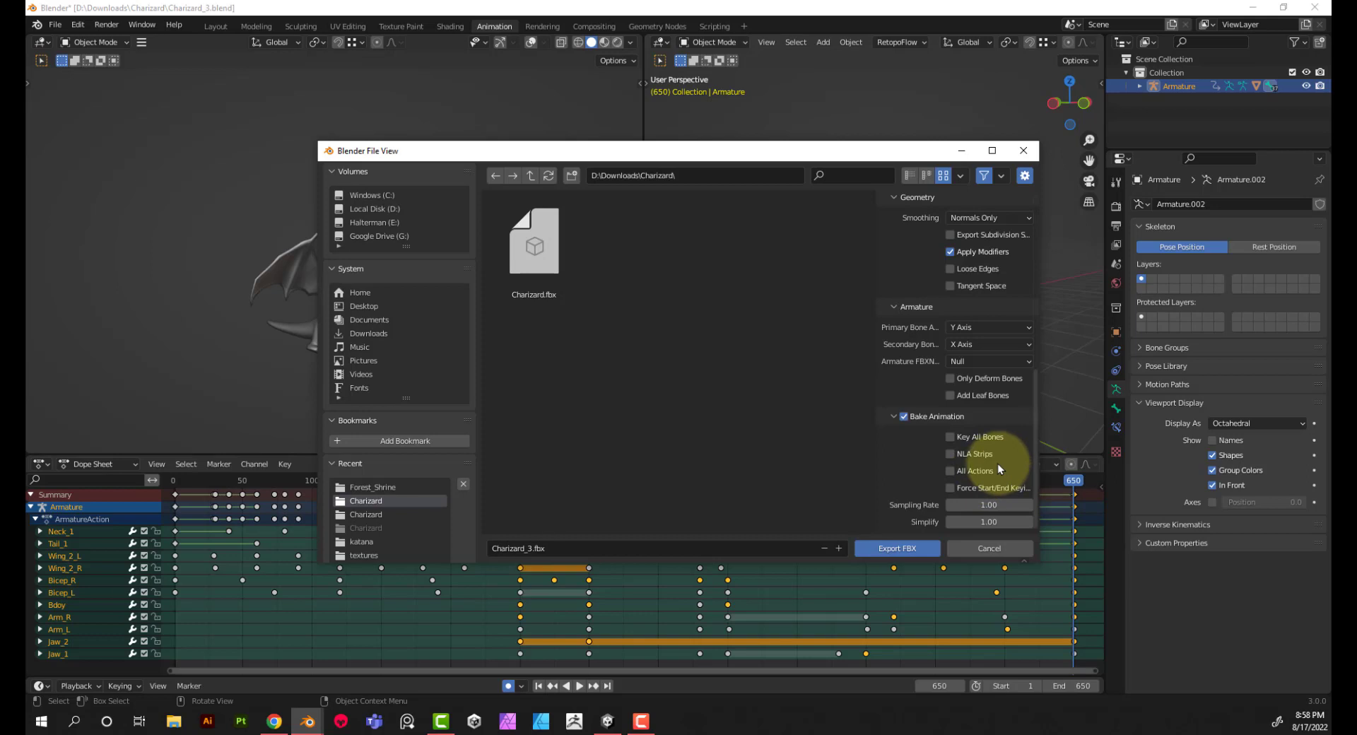
pyautogui.click(990, 443)
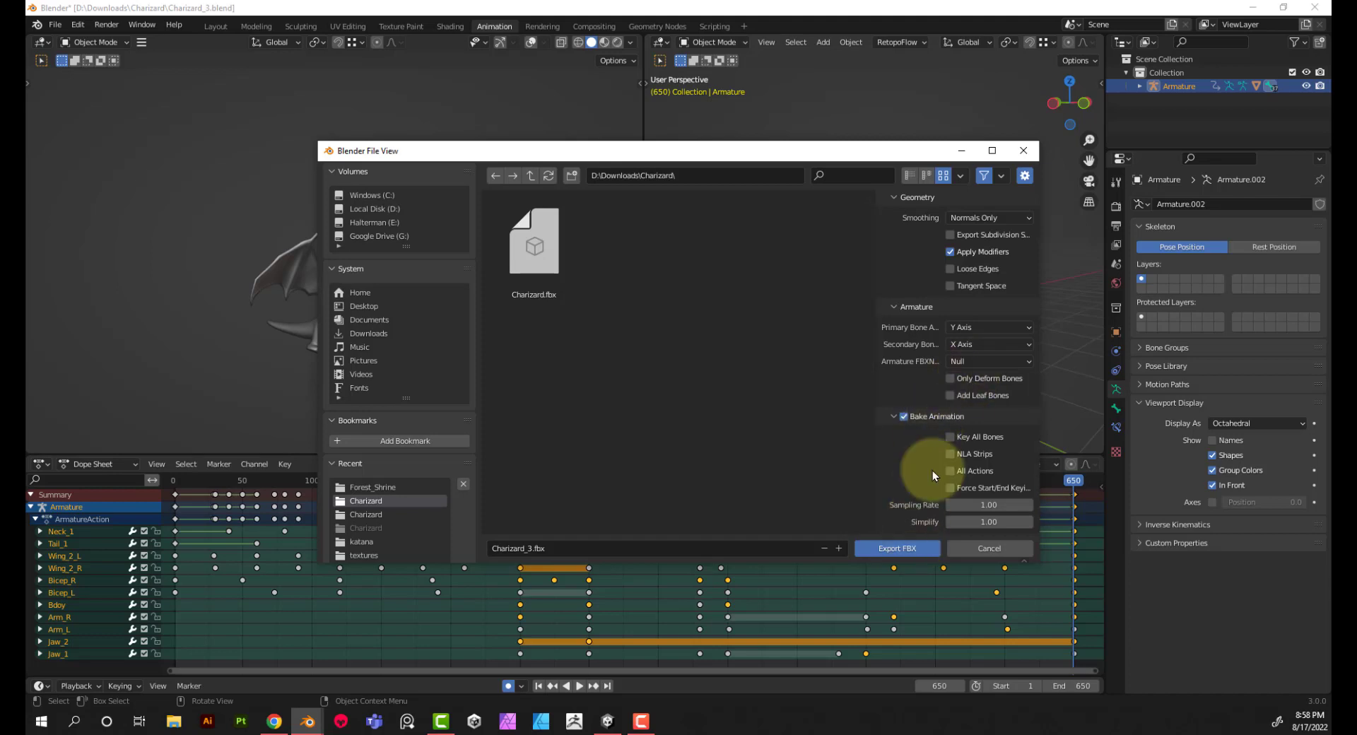
# Step: Name the export file Charizard_Animated
pyautogui.click(588, 545)
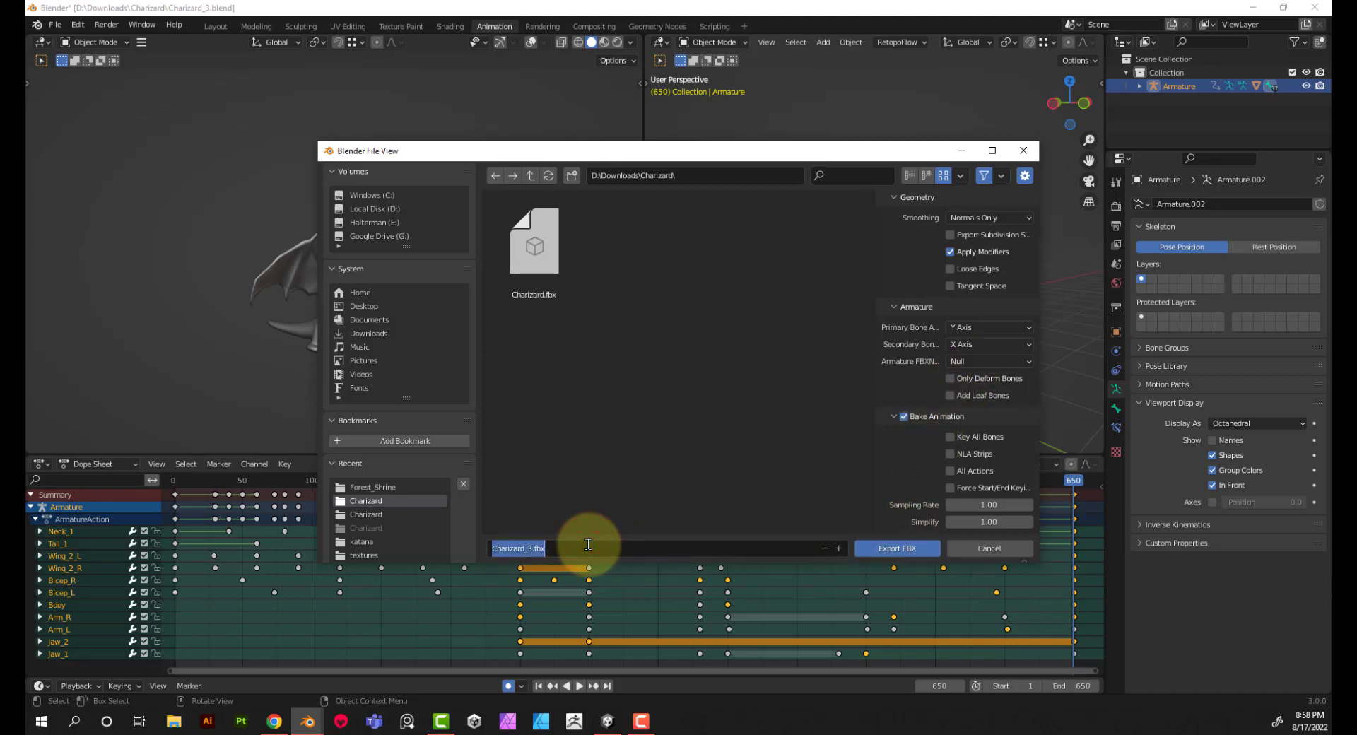
pyautogui.write('Charizard_Animation')
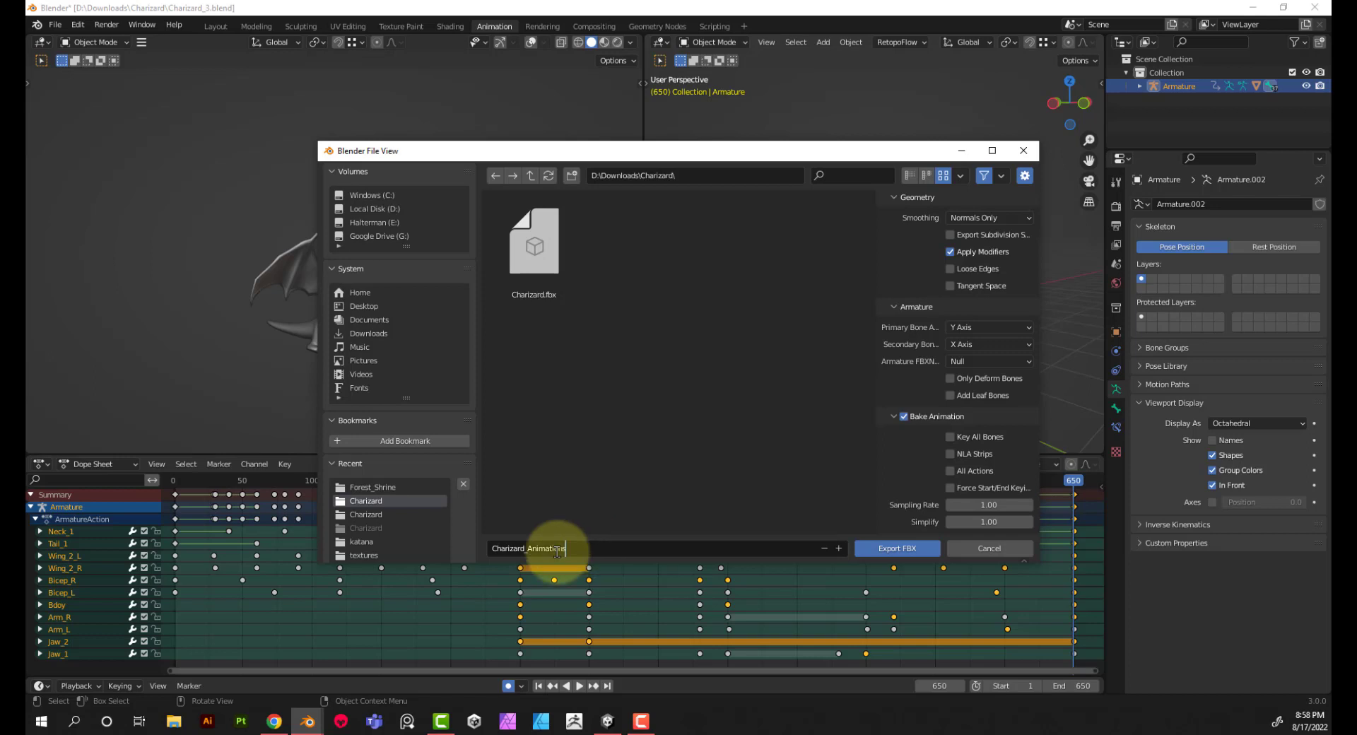
pyautogui.press('BackSpace')
pyautogui.press('BackSpace')
pyautogui.press('BackSpace')
pyautogui.press('BackSpace')
pyautogui.press('BackSpace')
pyautogui.press('BackSpace')
pyautogui.press('BackSpace')
pyautogui.press('BackSpace')
pyautogui.write('_Animated')
# Step: Export the FBX to the Desktop folder, overwriting the existing Charizard_Animated.fbx
pyautogui.click(383, 514)
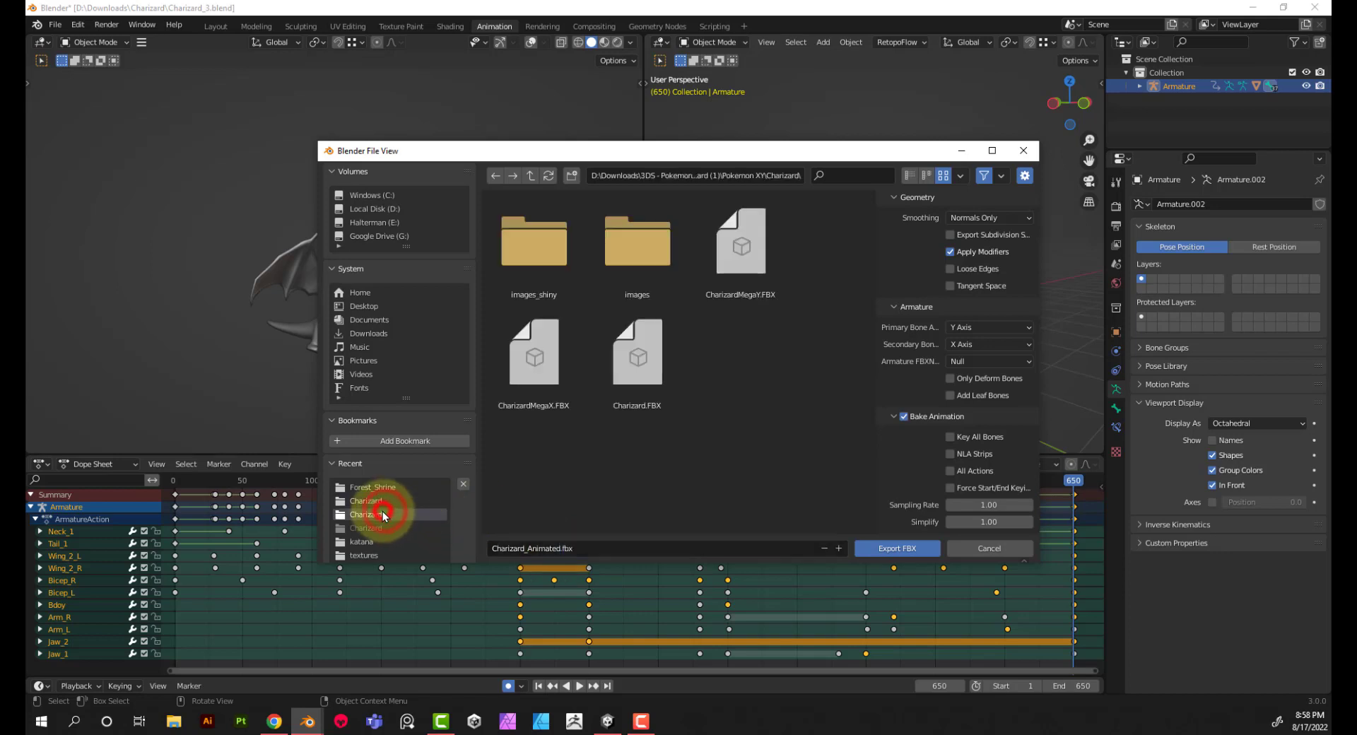
pyautogui.click(368, 305)
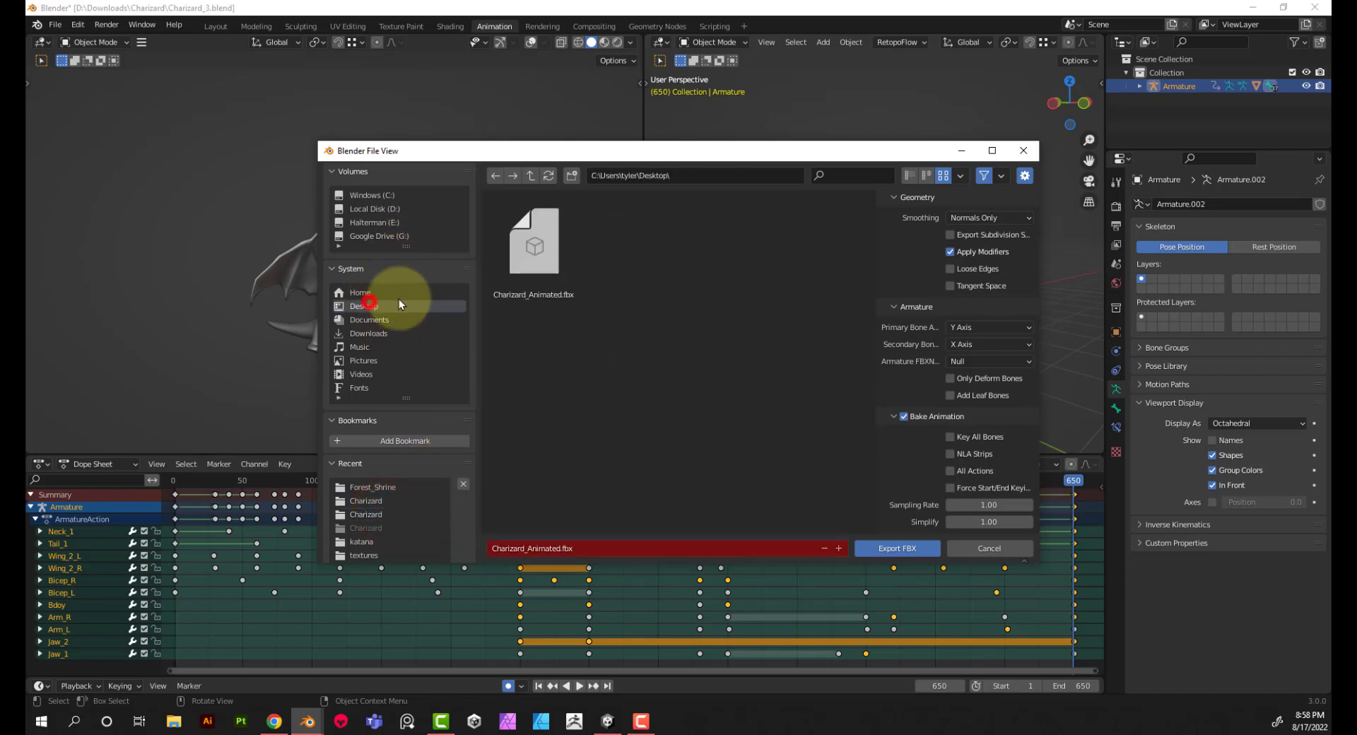
pyautogui.doubleClick(530, 254)
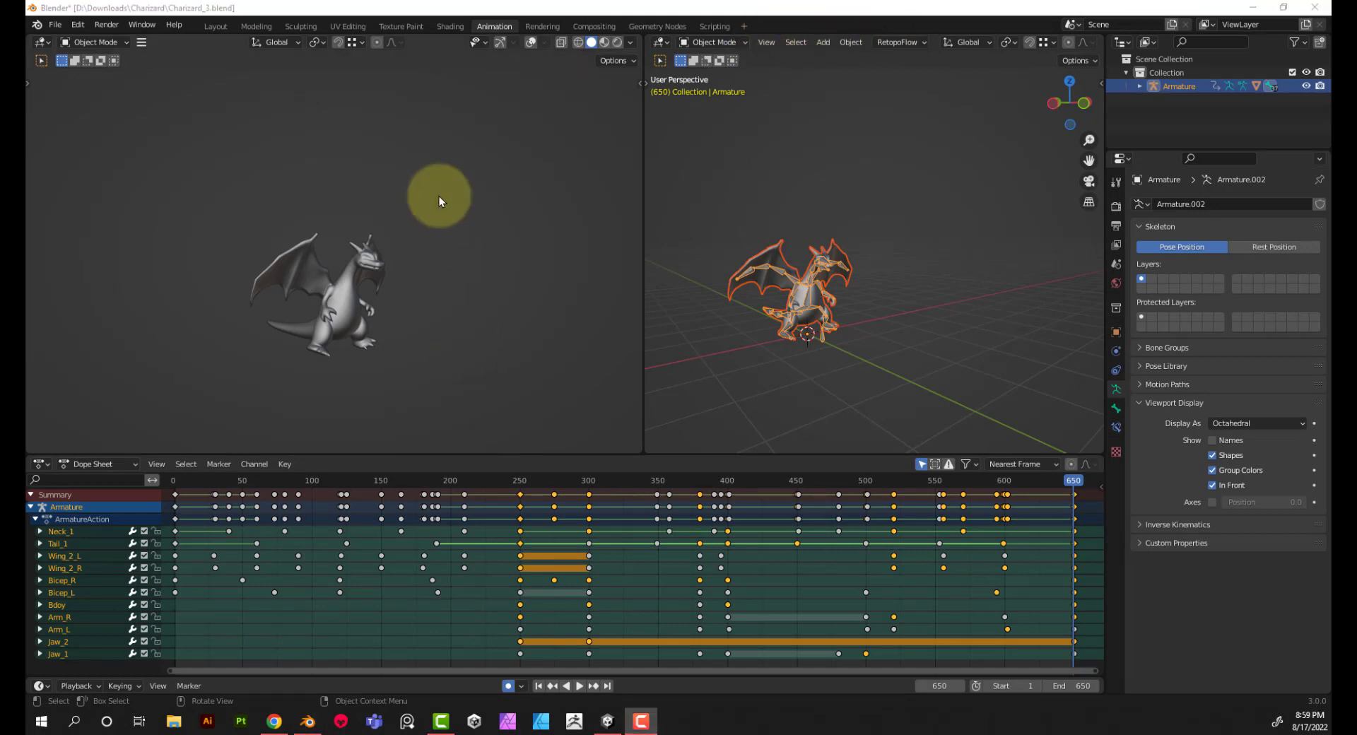
# Step: Open the exported Charizard_Animated.fbx in 3D Viewer and examine the animated model from several angles
pyautogui.click(139, 721)
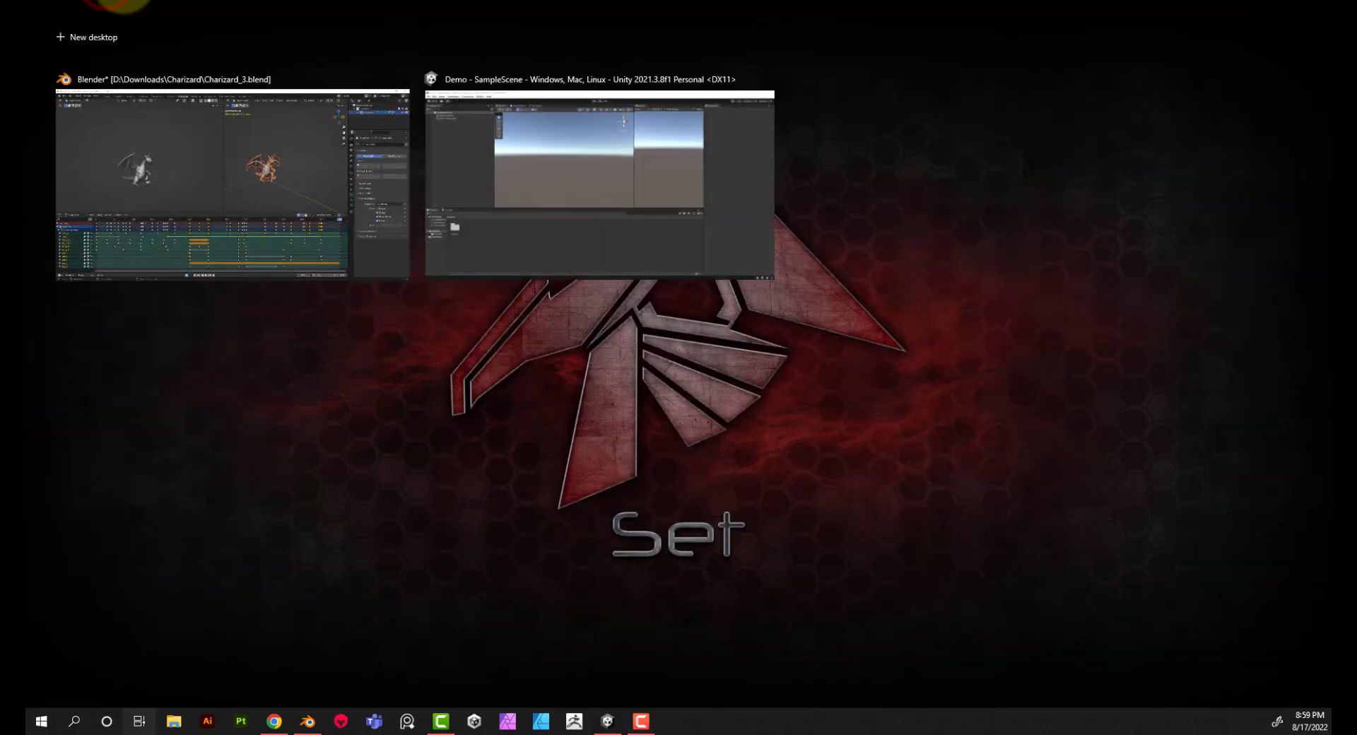
pyautogui.click(174, 721)
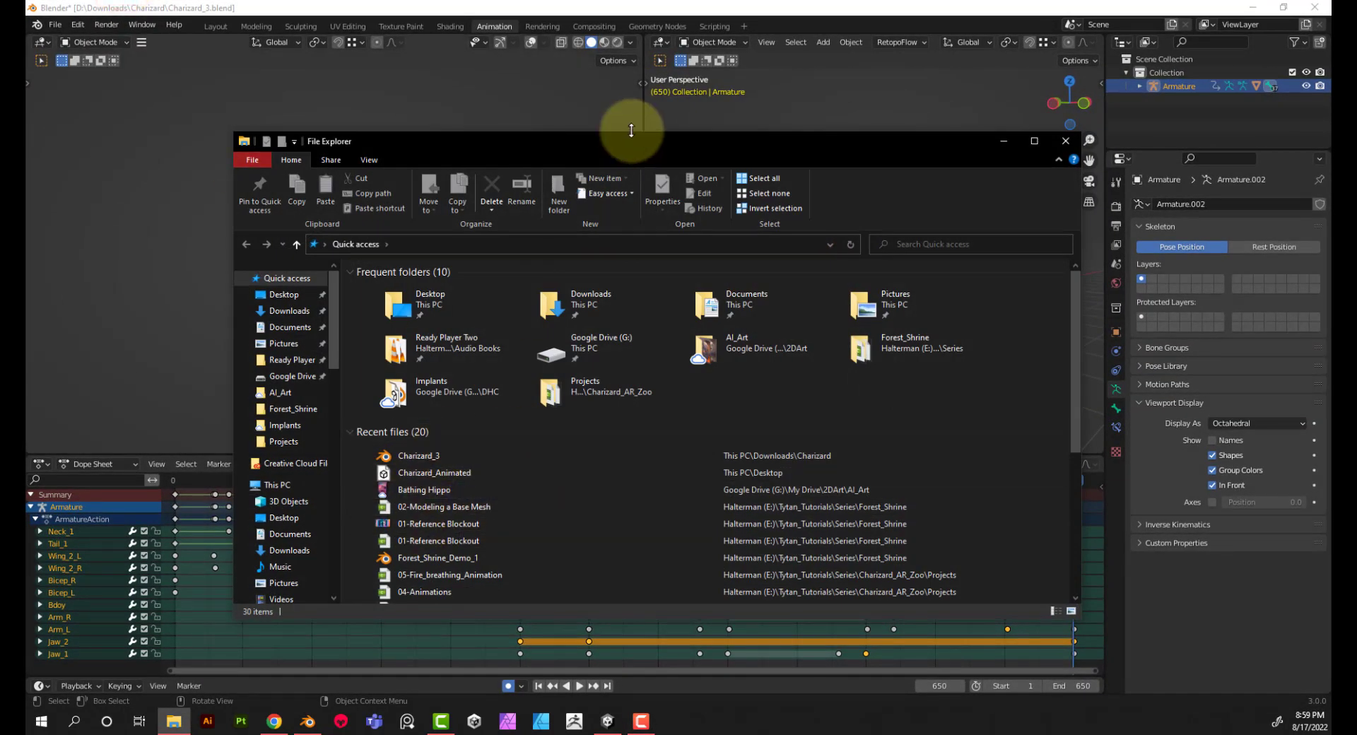
pyautogui.moveTo(629, 144); pyautogui.dragTo(690, 0)
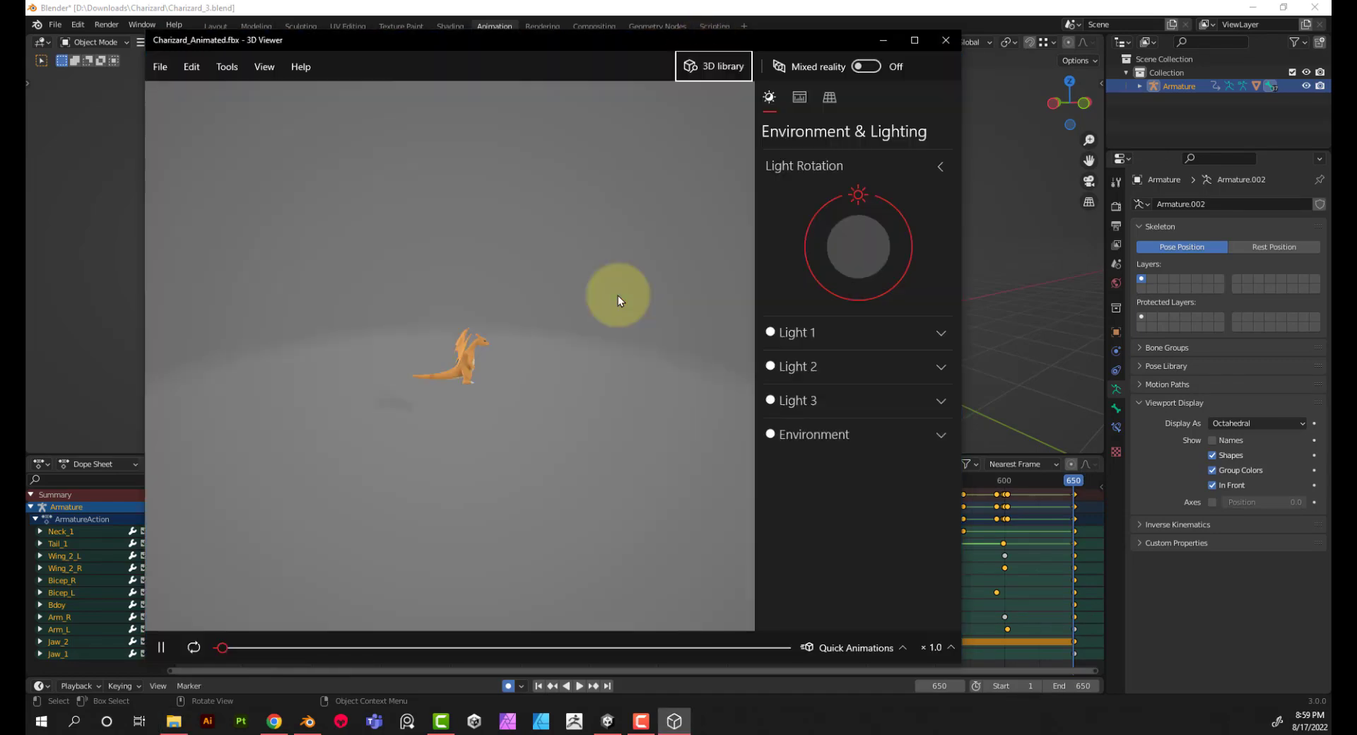
pyautogui.moveTo(525, 473); pyautogui.dragTo(475, 468)
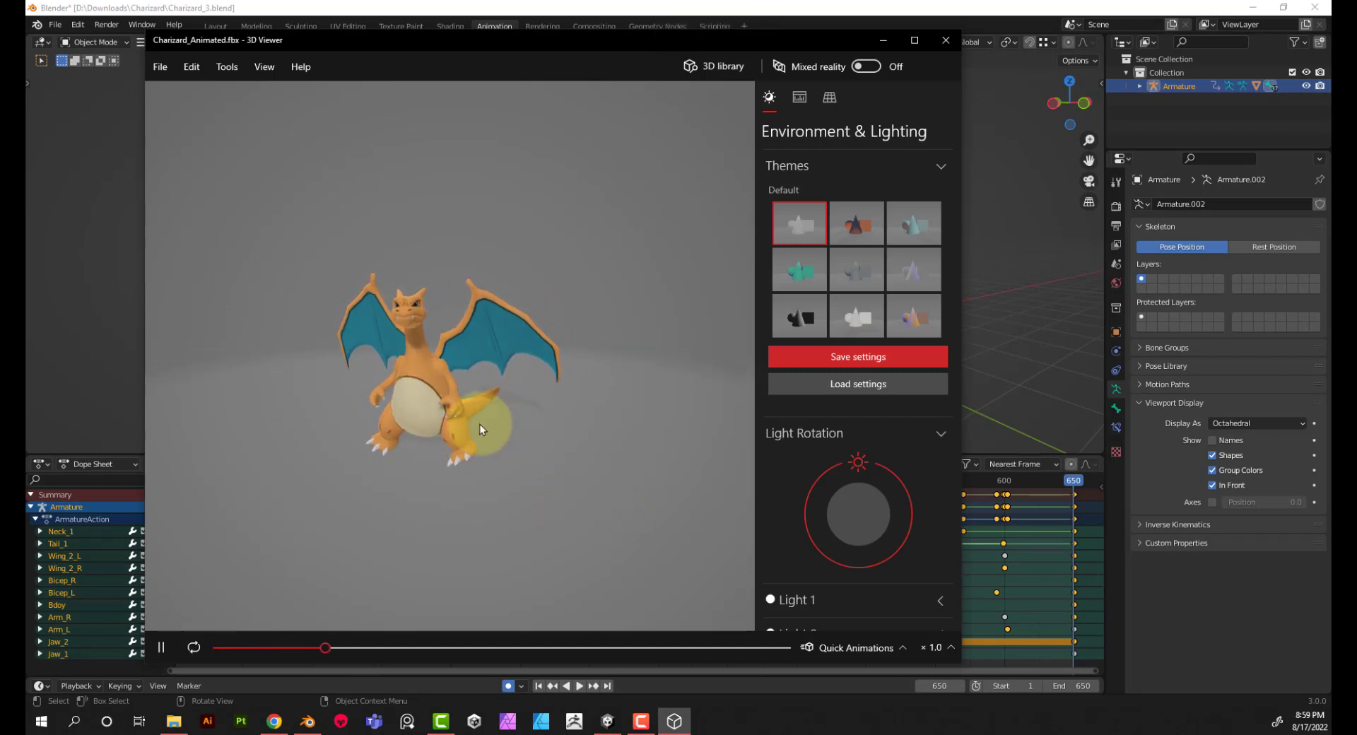
pyautogui.moveTo(372, 419)
pyautogui.mouseDown()
pyautogui.moveTo(405, 405)
pyautogui.moveTo(472, 412)
pyautogui.moveTo(444, 400)
pyautogui.mouseUp()
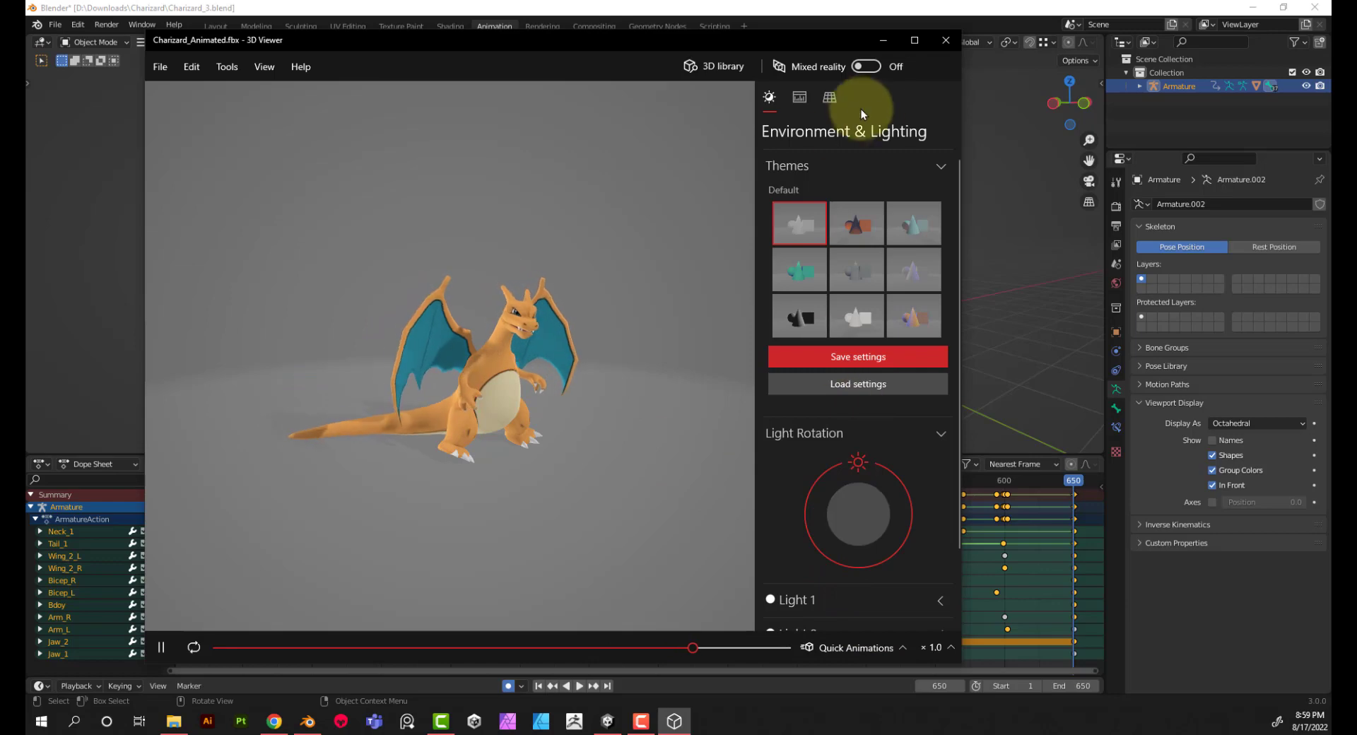
# Step: Close 3D Viewer and Blender
pyautogui.click(950, 39)
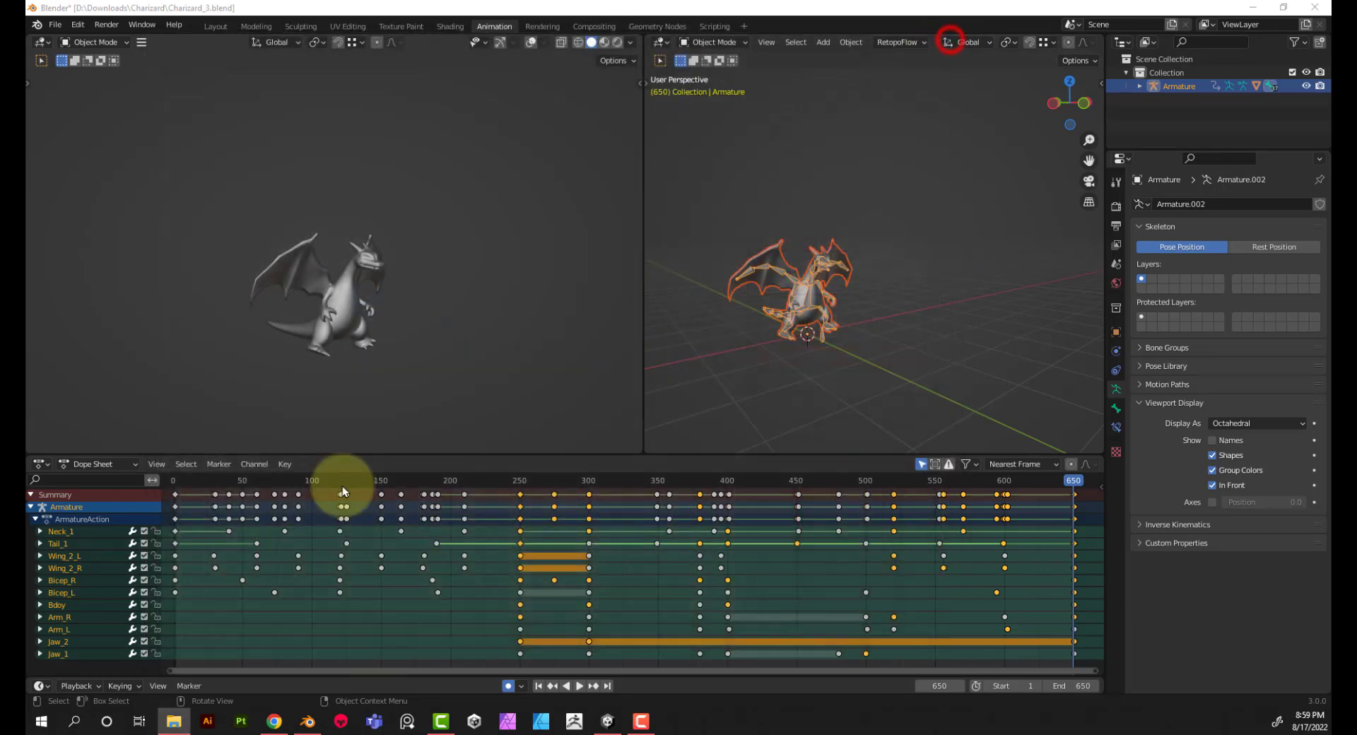
pyautogui.click(1327, 11)
pyautogui.click(628, 383)
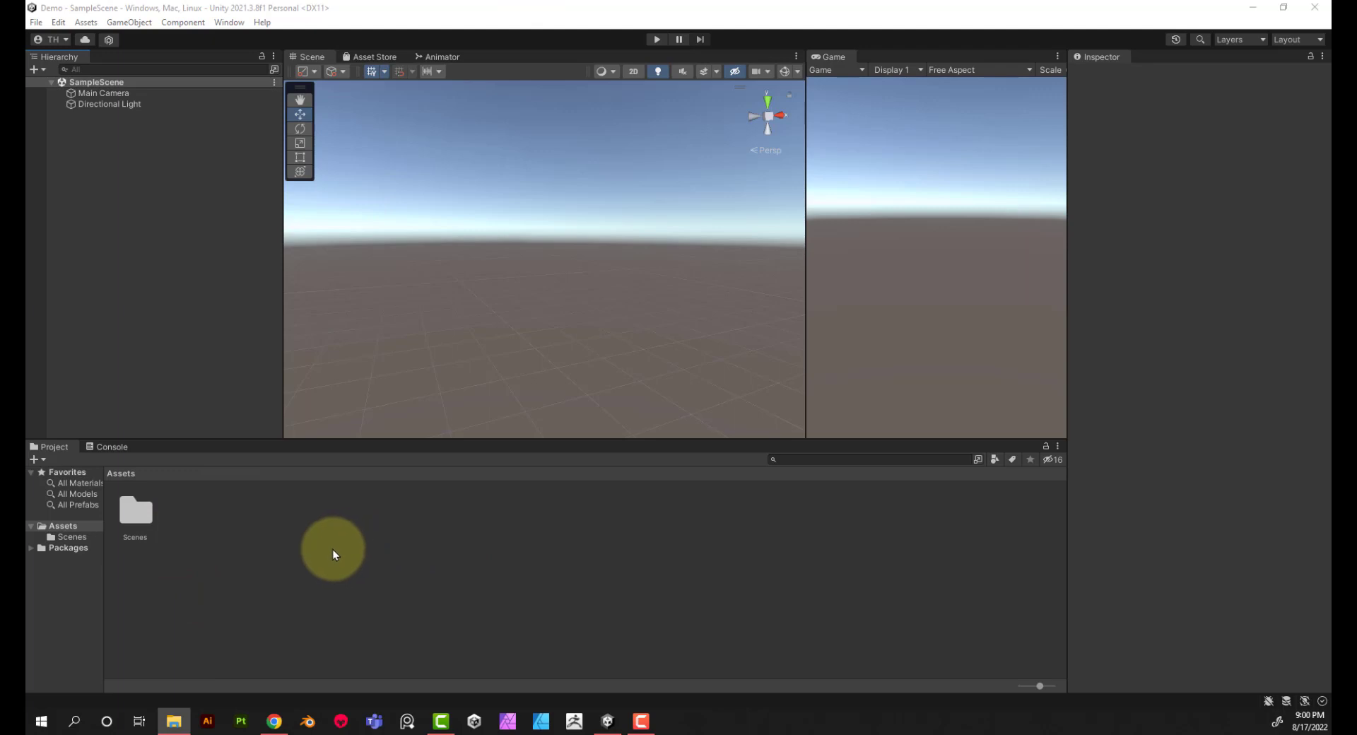
# Step: In the Unity project, create a folder named Charizard inside Assets
pyautogui.rightClick(207, 517)
pyautogui.click(266, 167)
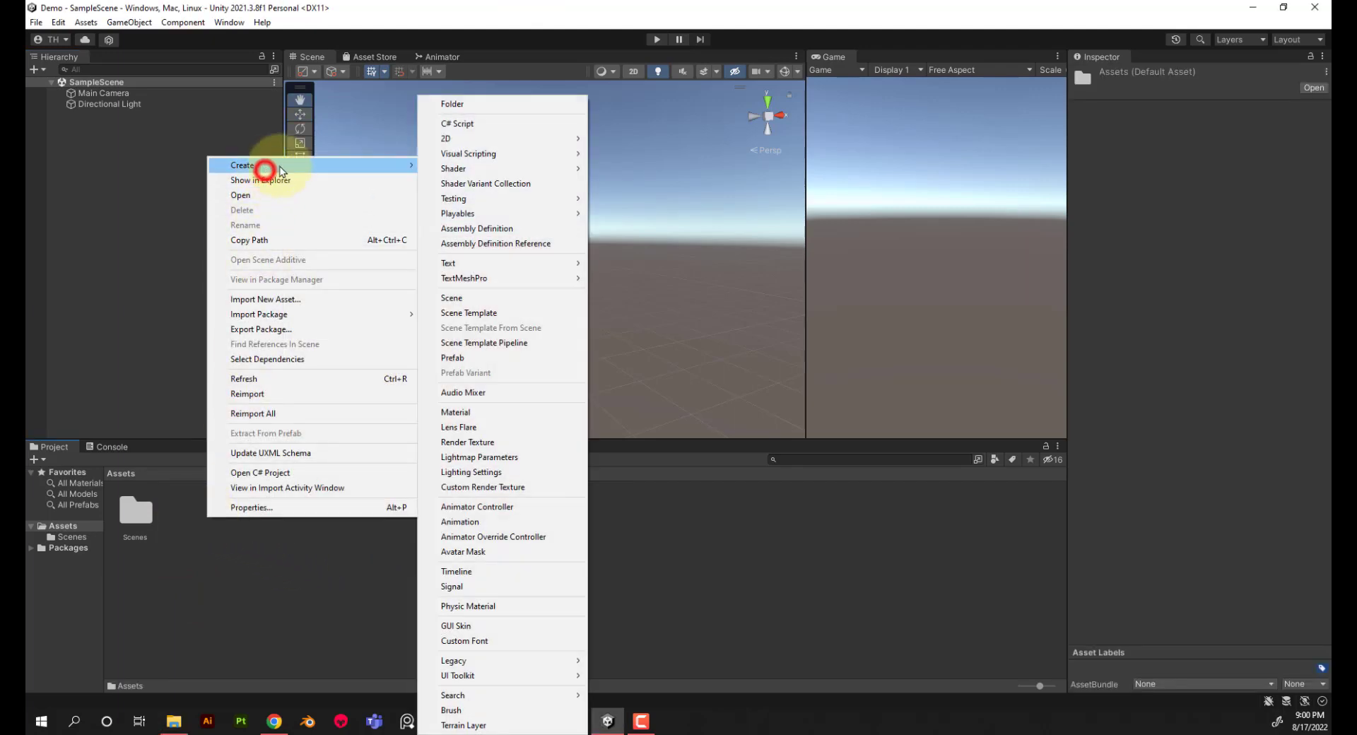
pyautogui.click(467, 104)
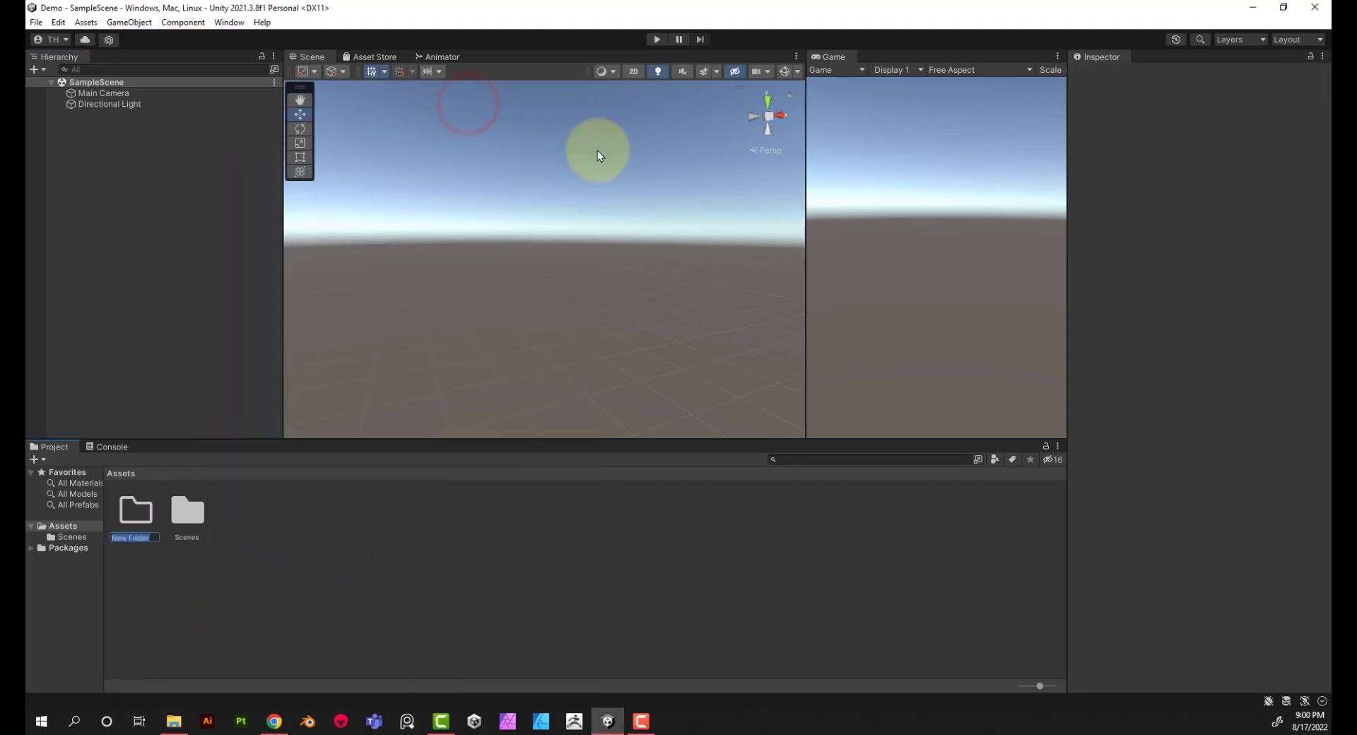
pyautogui.write('Che')
pyautogui.press('BackSpace')
pyautogui.press('BackSpace')
pyautogui.press('Return')
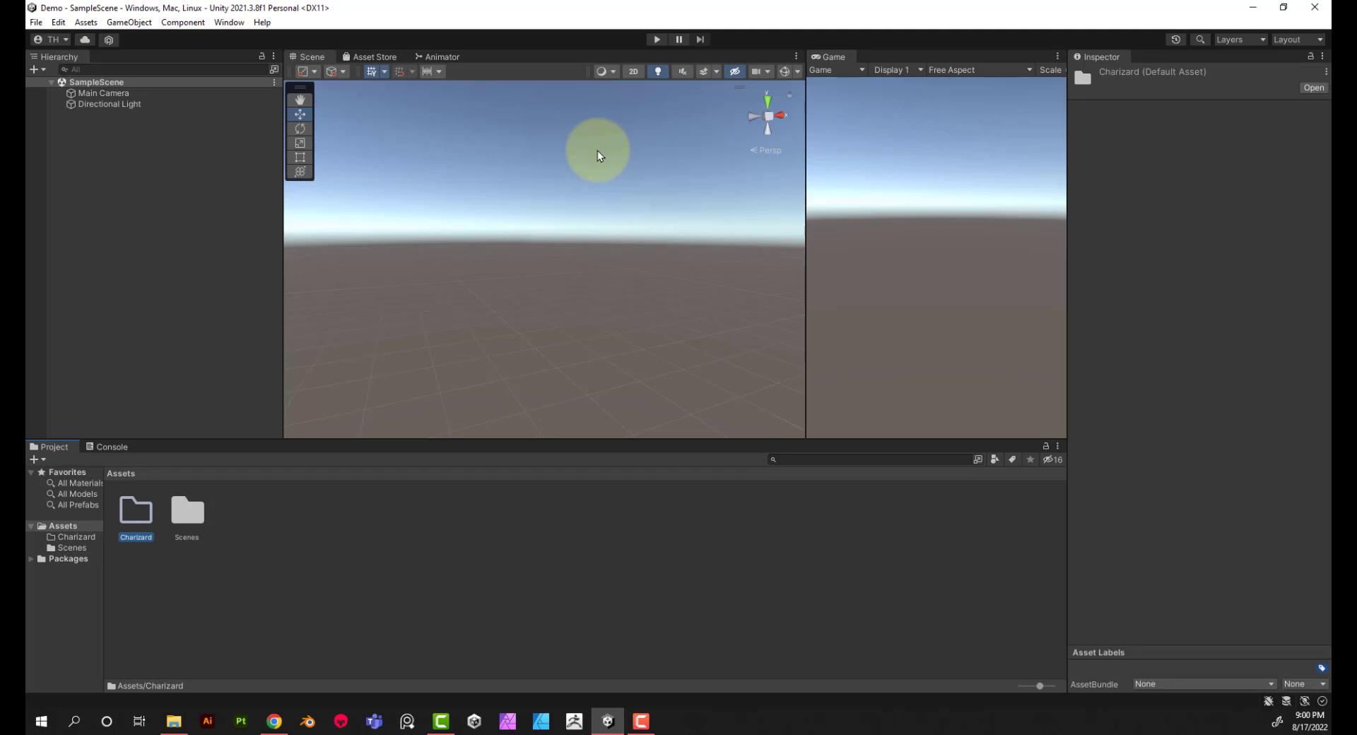
# Step: Import the exported Charizard_Animated FBX from the Desktop folder into the Charizard asset folder
pyautogui.click(176, 721)
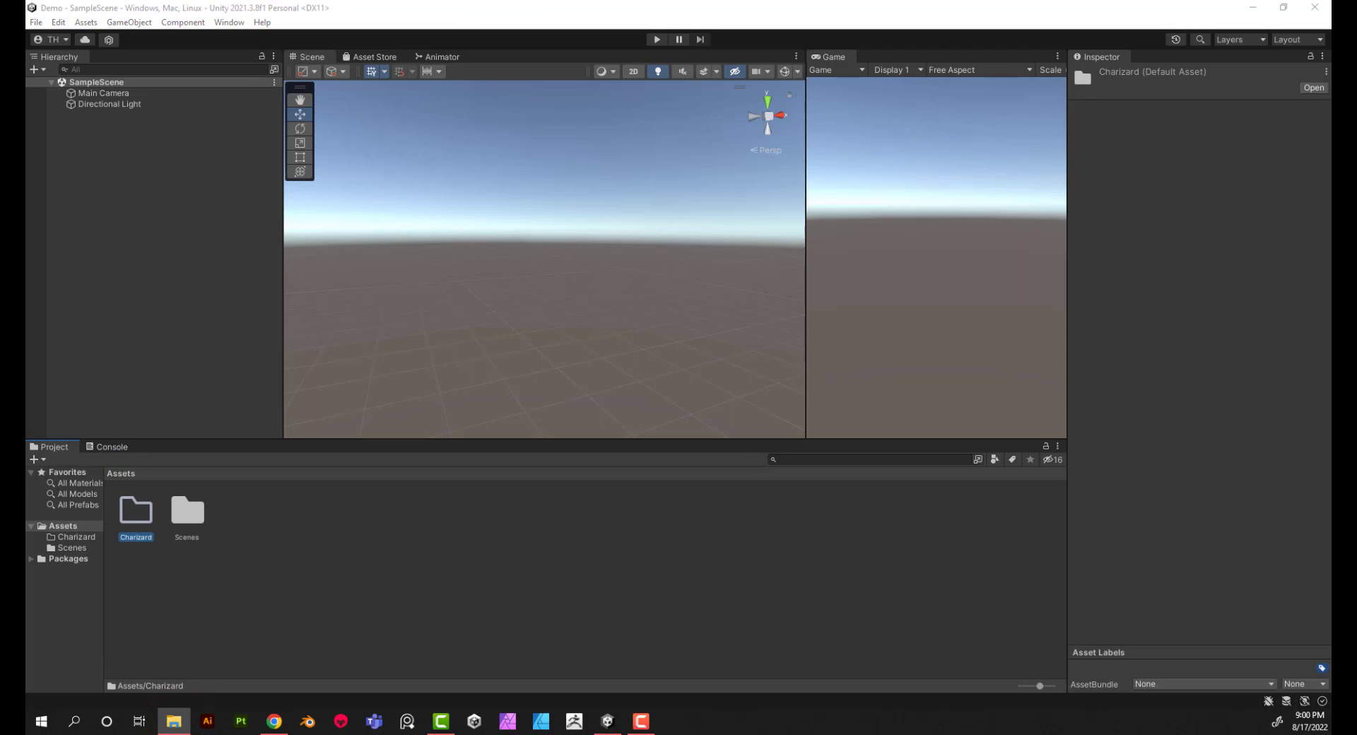
pyautogui.moveTo(778, 1); pyautogui.dragTo(790, 122)
pyautogui.moveTo(584, 296); pyautogui.dragTo(136, 512)
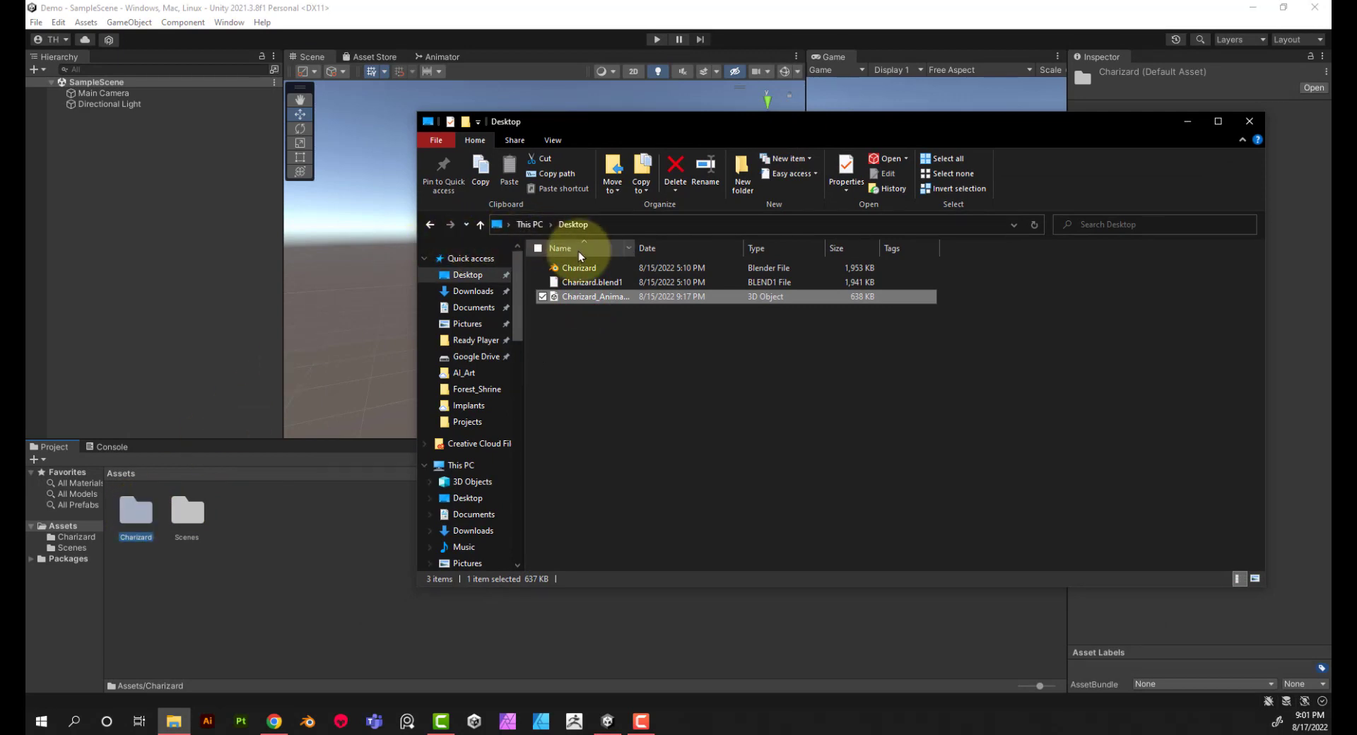
# Step: Import the textures pm0006_00_BodyA1, pm0006_00_BodyB1 and pm0006_00_Eye1 from the downloaded Charizard images folder into the Charizard asset folder
pyautogui.click(481, 290)
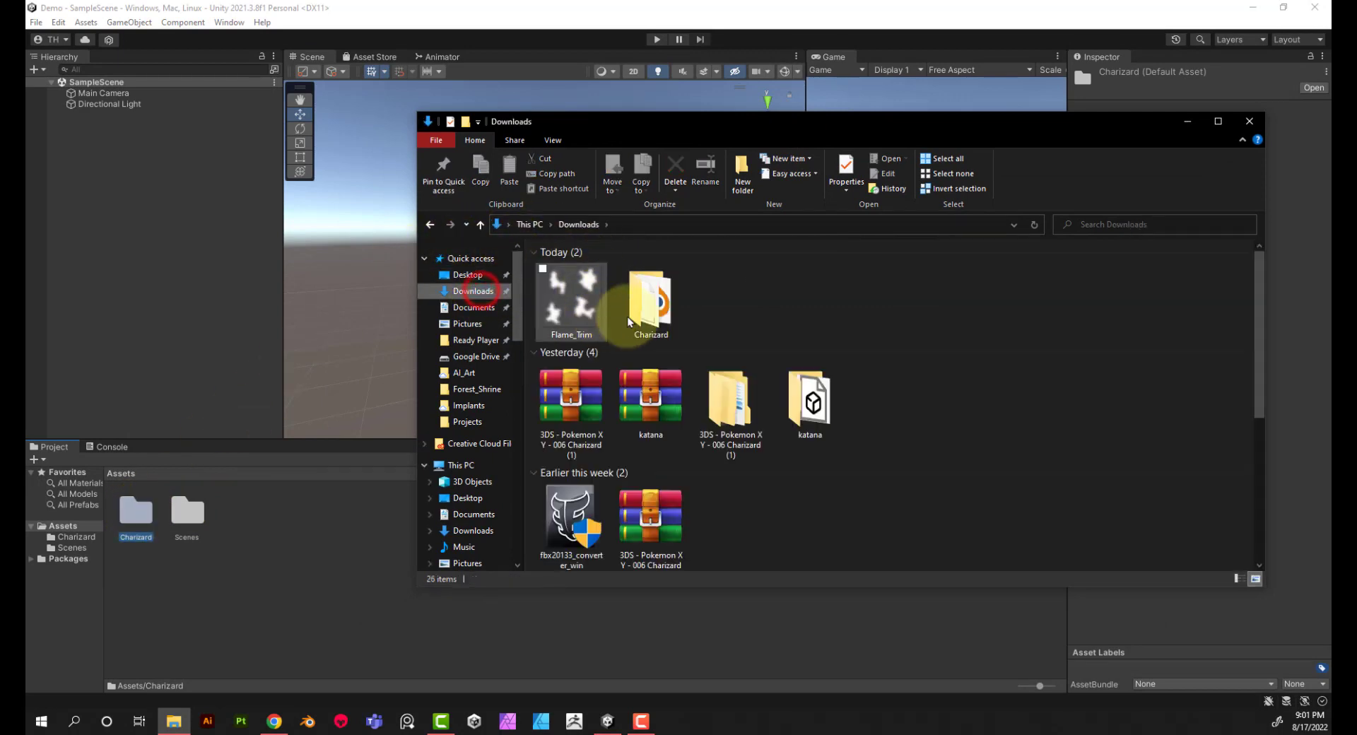
pyautogui.doubleClick(714, 390)
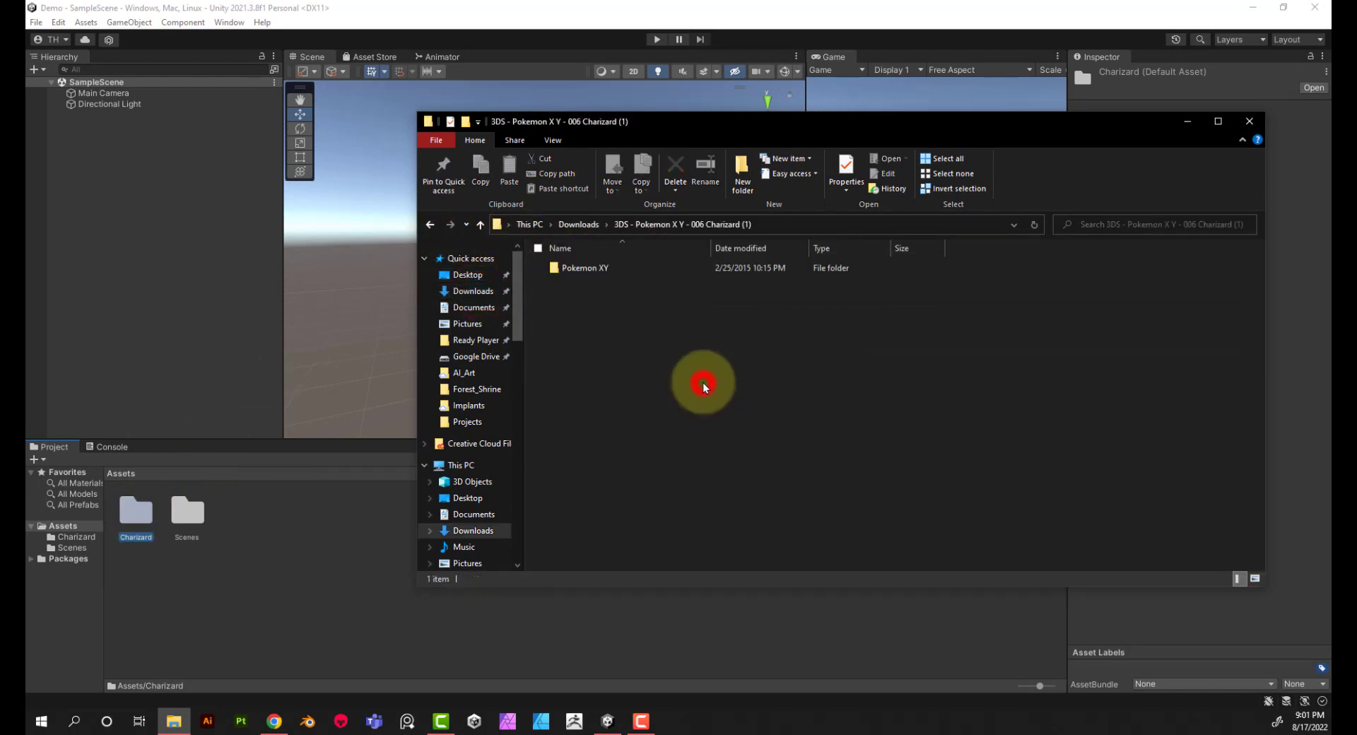
pyautogui.doubleClick(593, 269)
pyautogui.doubleClick(589, 268)
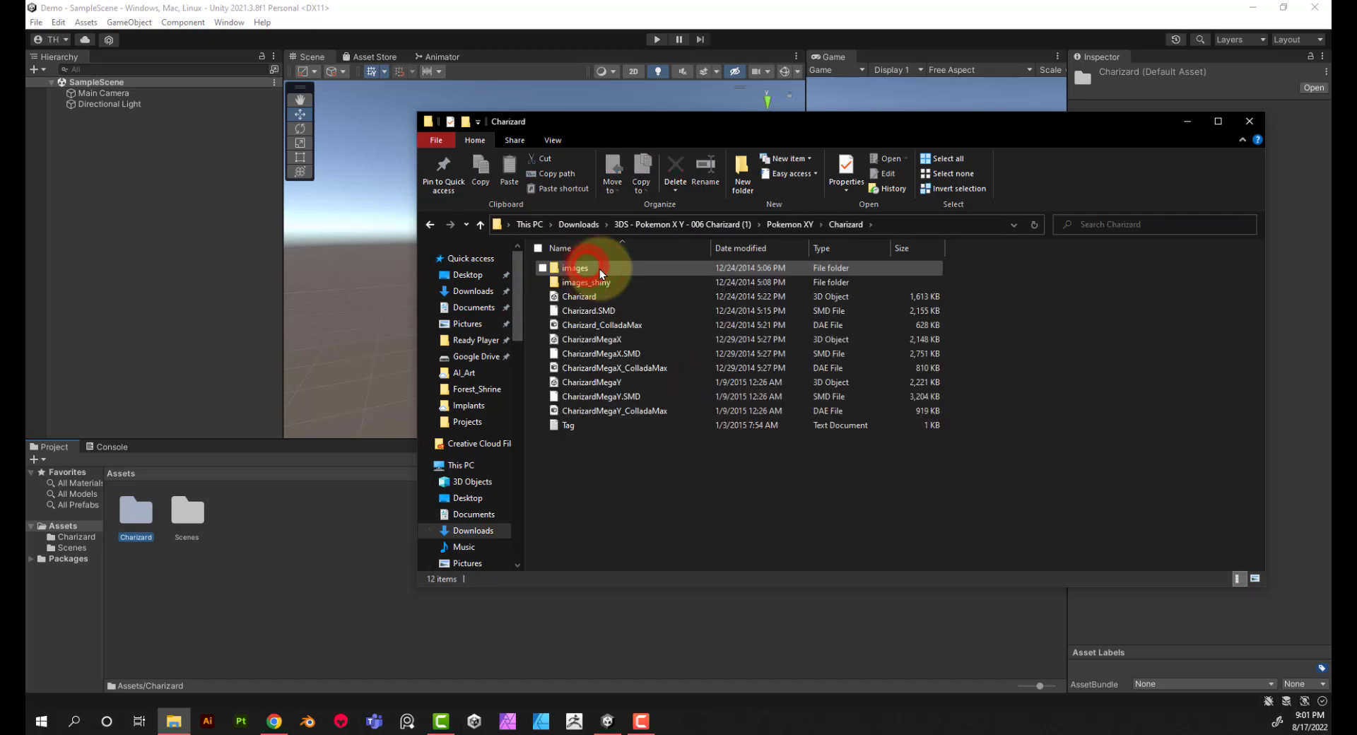
pyautogui.doubleClick(599, 269)
pyautogui.click(604, 284)
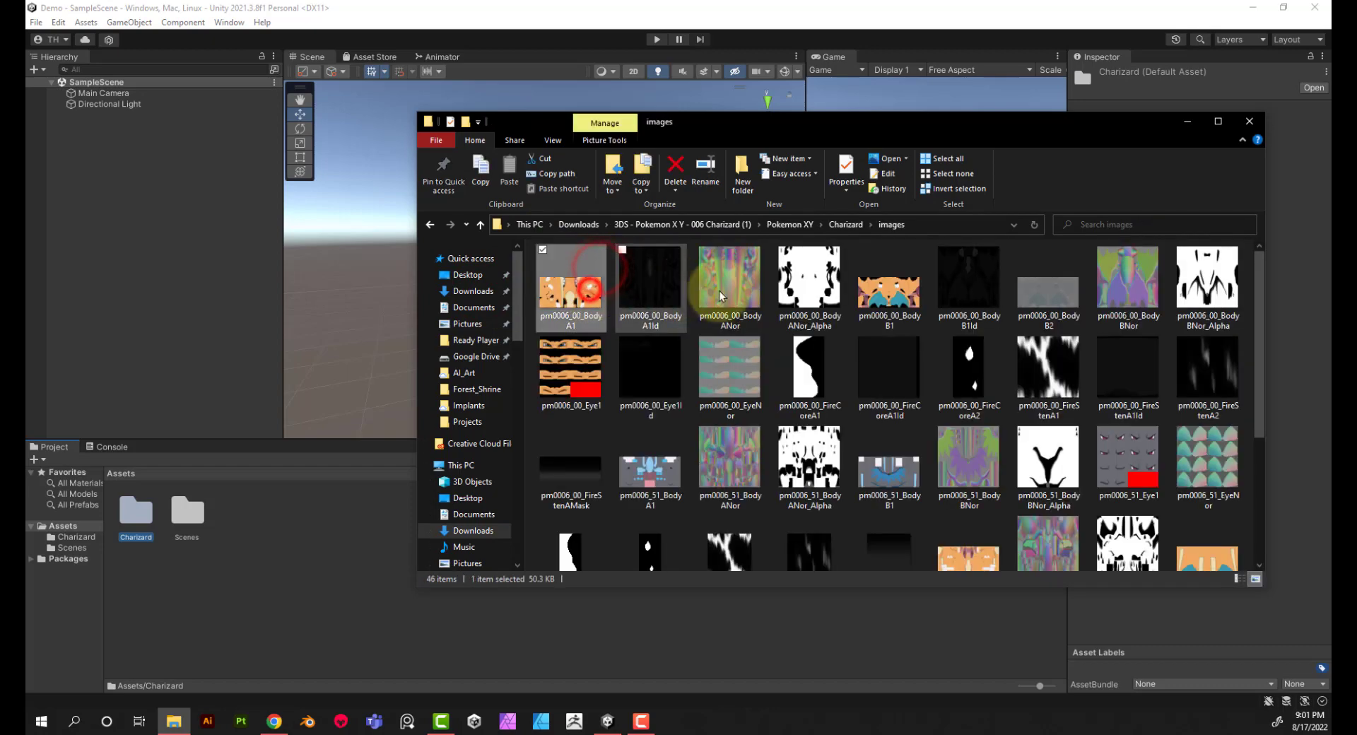
pyautogui.keyDown('ctrl'); pyautogui.click(896, 292); pyautogui.keyUp('ctrl')
pyautogui.keyDown('ctrl'); pyautogui.click(590, 362); pyautogui.keyUp('ctrl')
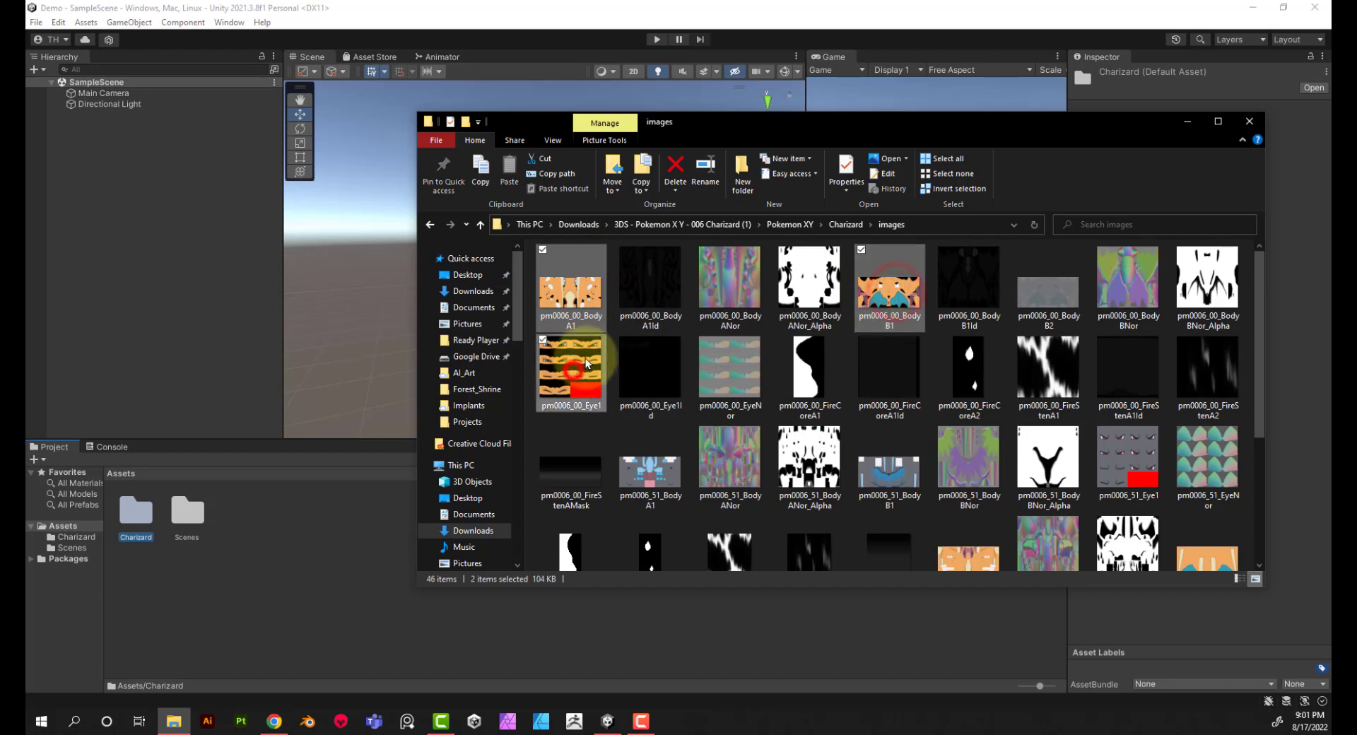
pyautogui.moveTo(558, 301); pyautogui.dragTo(137, 514)
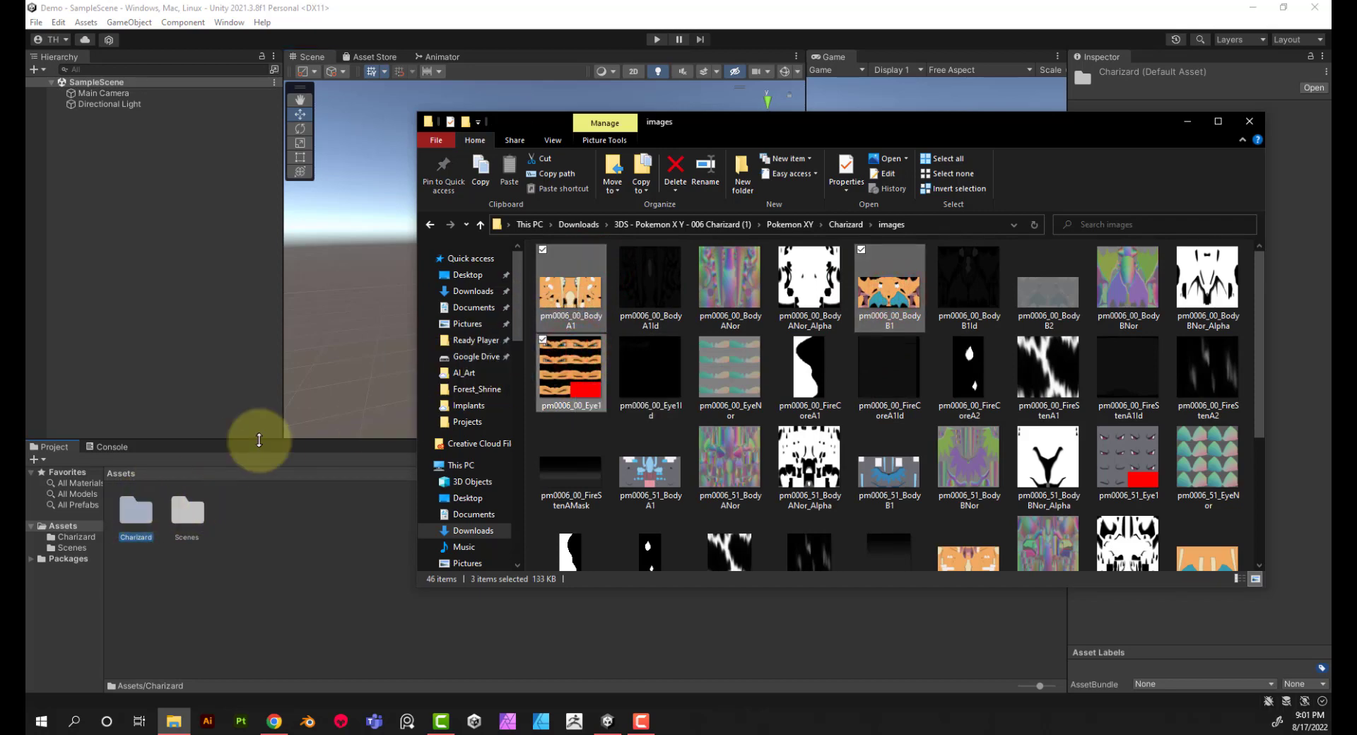
pyautogui.click(1245, 122)
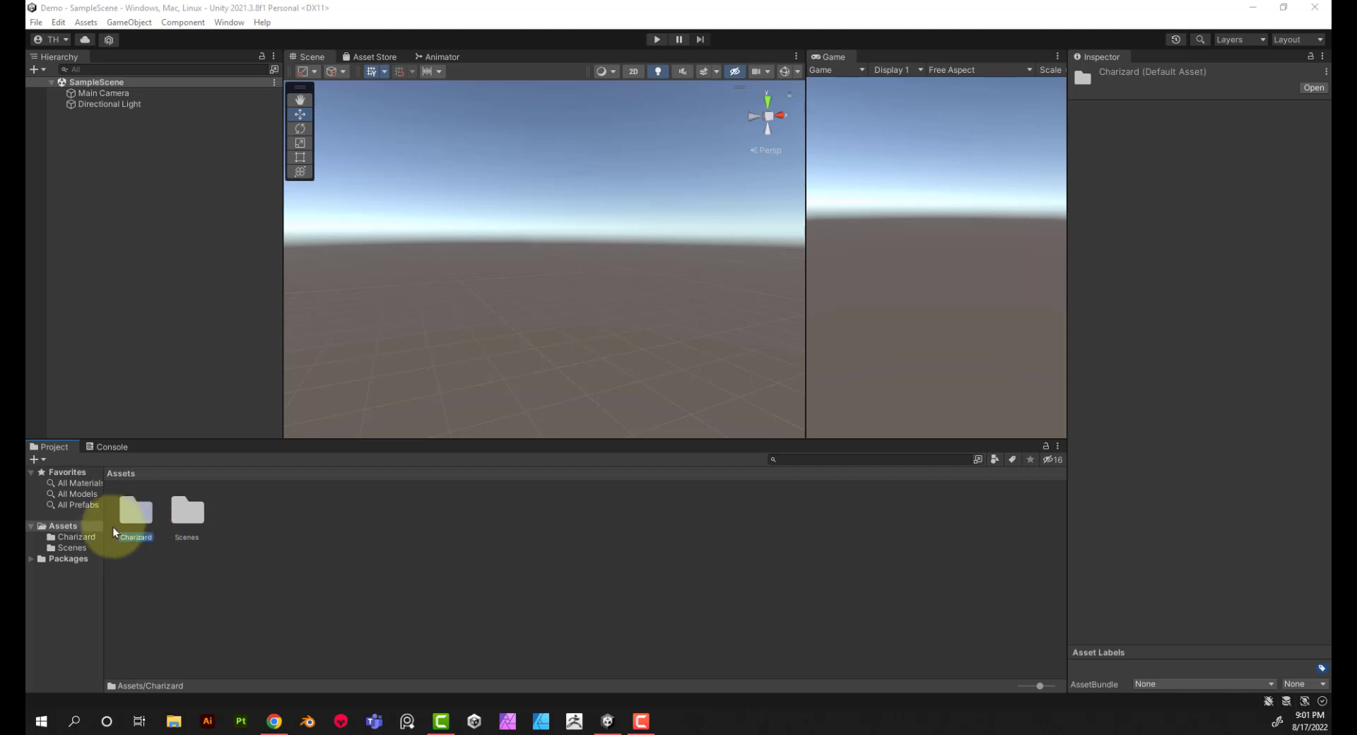
# Step: Add the Charizard_Animated model from the Charizard asset folder to SampleScene and view it from the front
pyautogui.click(91, 537)
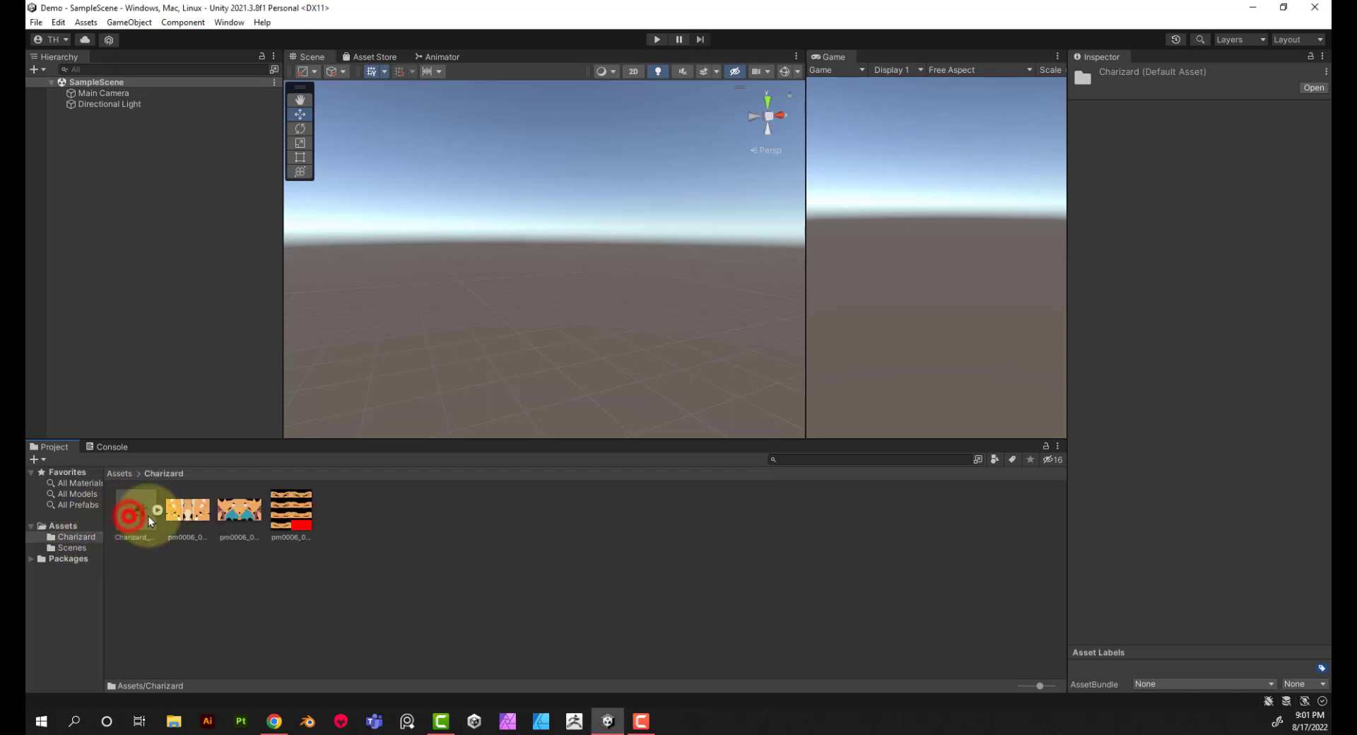
pyautogui.click(131, 519)
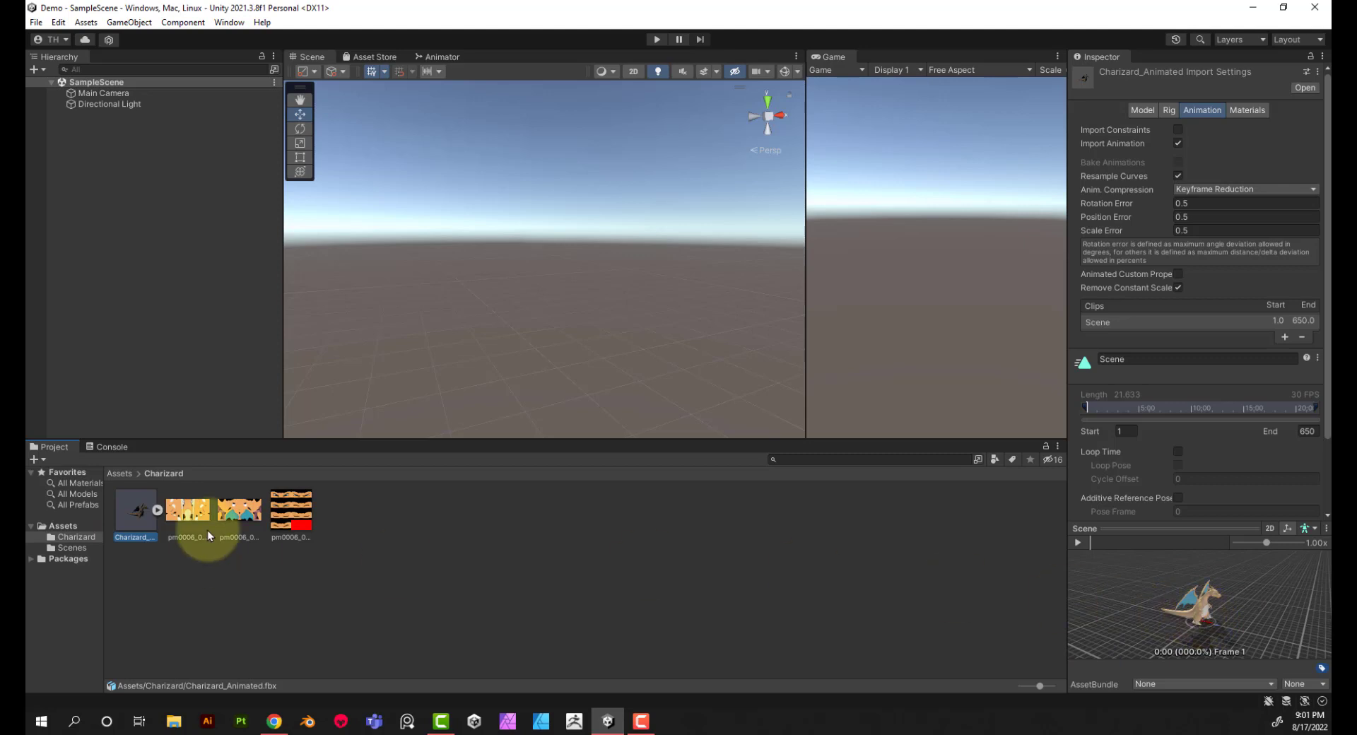
pyautogui.moveTo(137, 514); pyautogui.dragTo(120, 185)
pyautogui.click(511, 338)
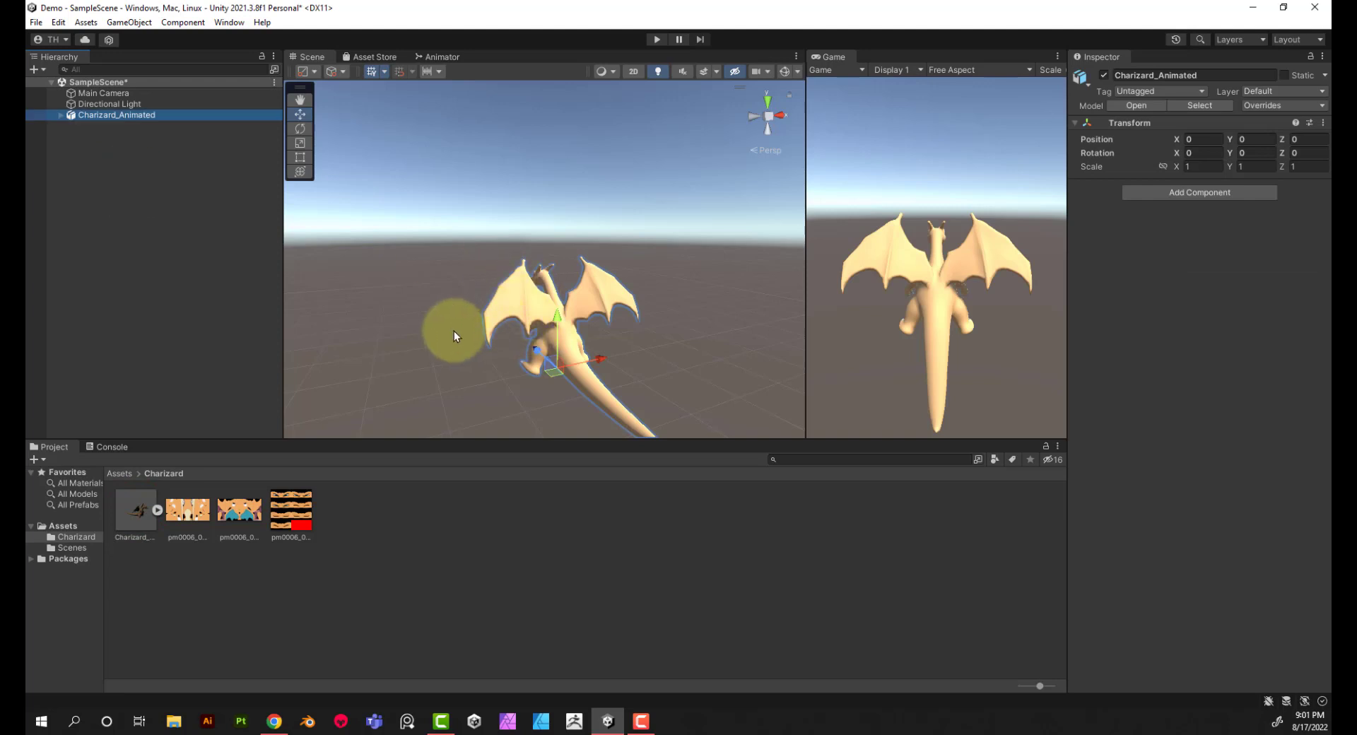
pyautogui.keyDown('alt'); pyautogui.moveTo(475, 362); pyautogui.dragTo(1216, 361); pyautogui.keyUp('alt')
pyautogui.scroll(7, 625, 345)
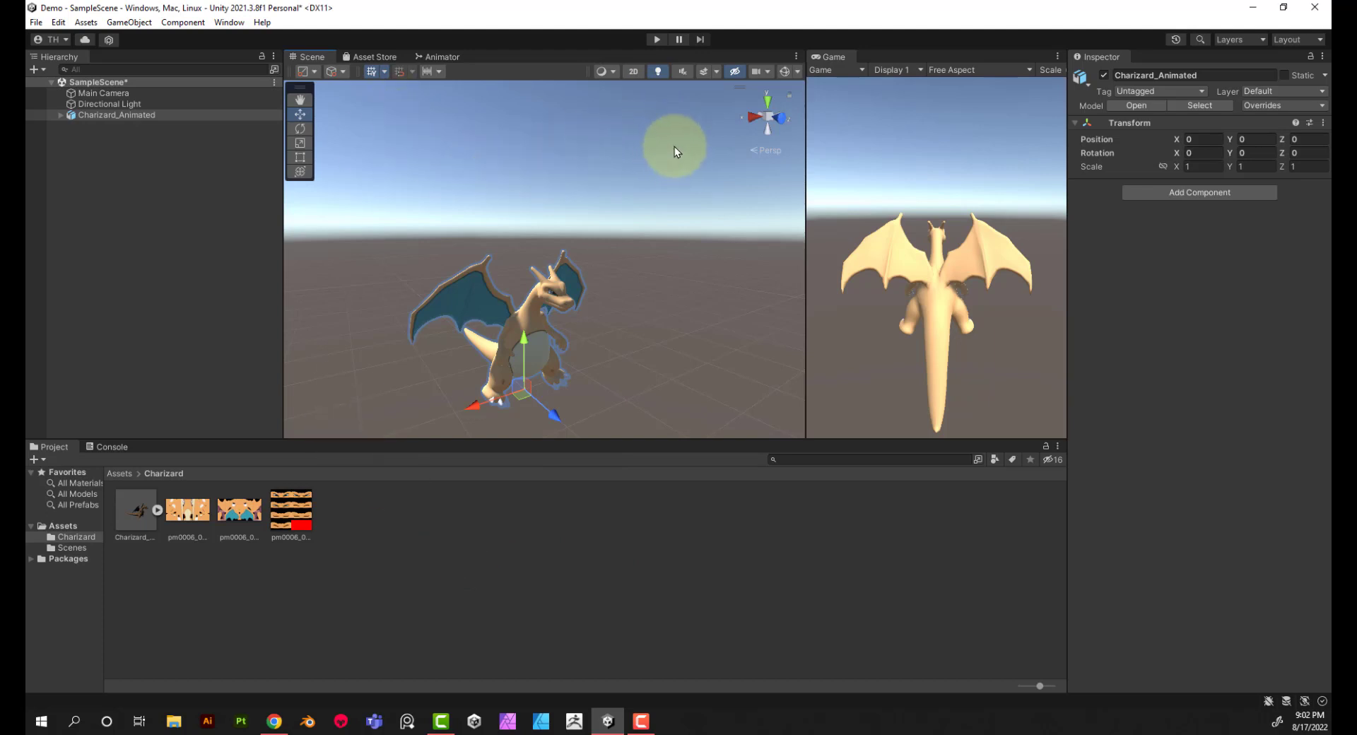
# Step: Expand Charizard_Animated in the scene hierarchy to inspect its child objects
pyautogui.click(95, 115)
pyautogui.click(61, 114)
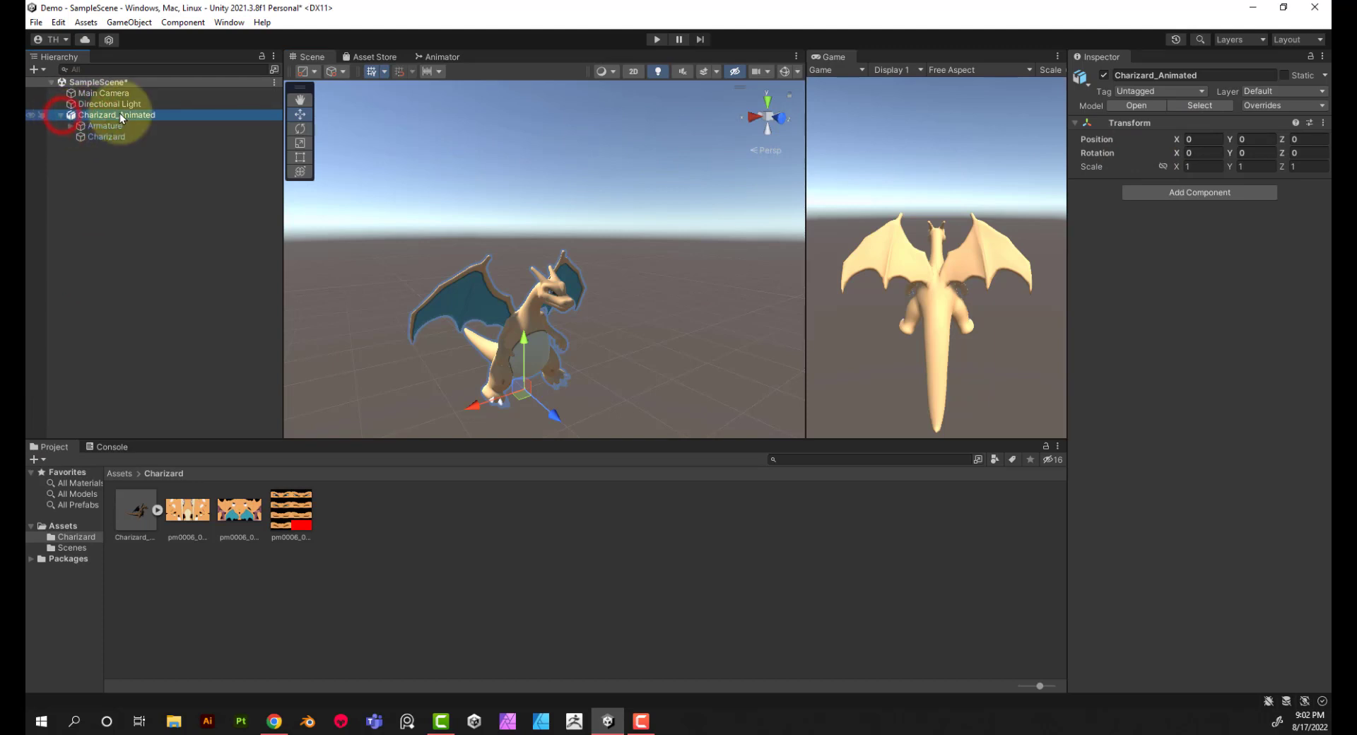
pyautogui.click(121, 113)
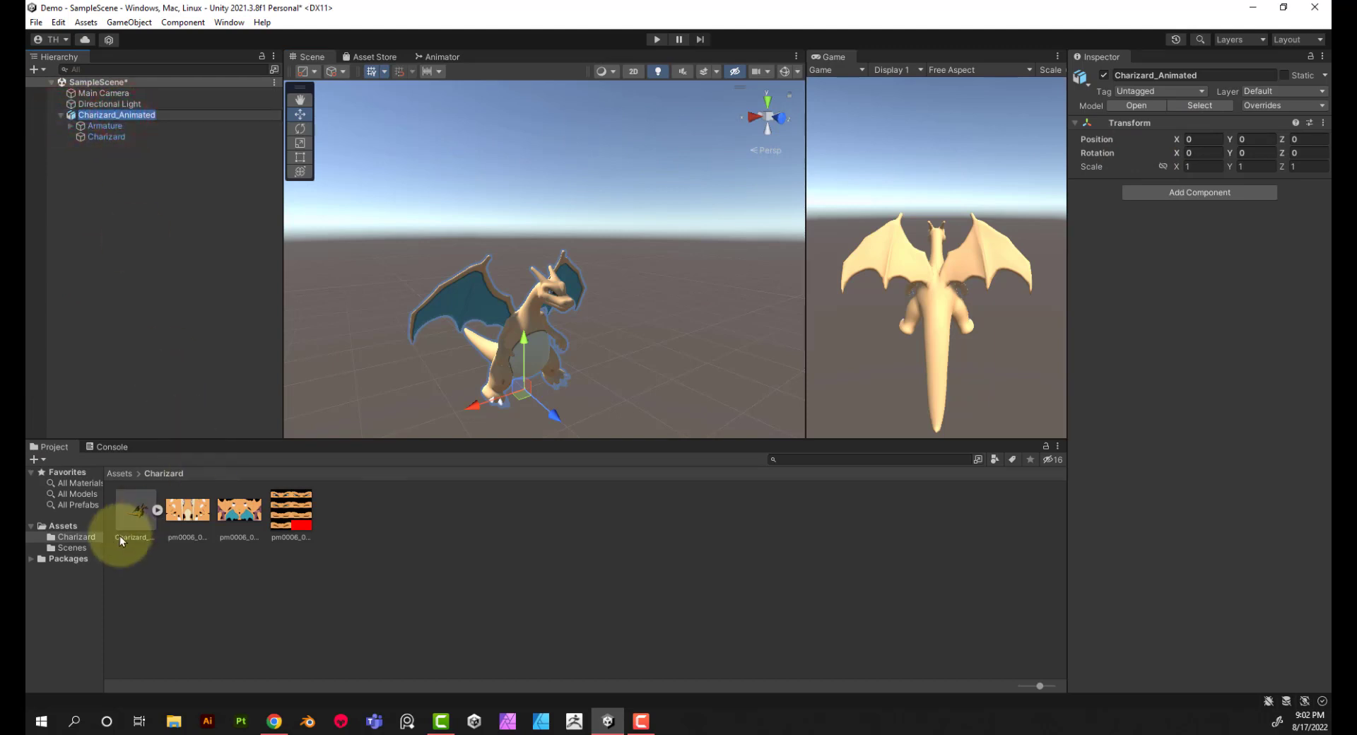
# Step: Play the Scene clip preview in the Animation import settings of the Charizard_Animated asset and enlarge the preview
pyautogui.click(130, 515)
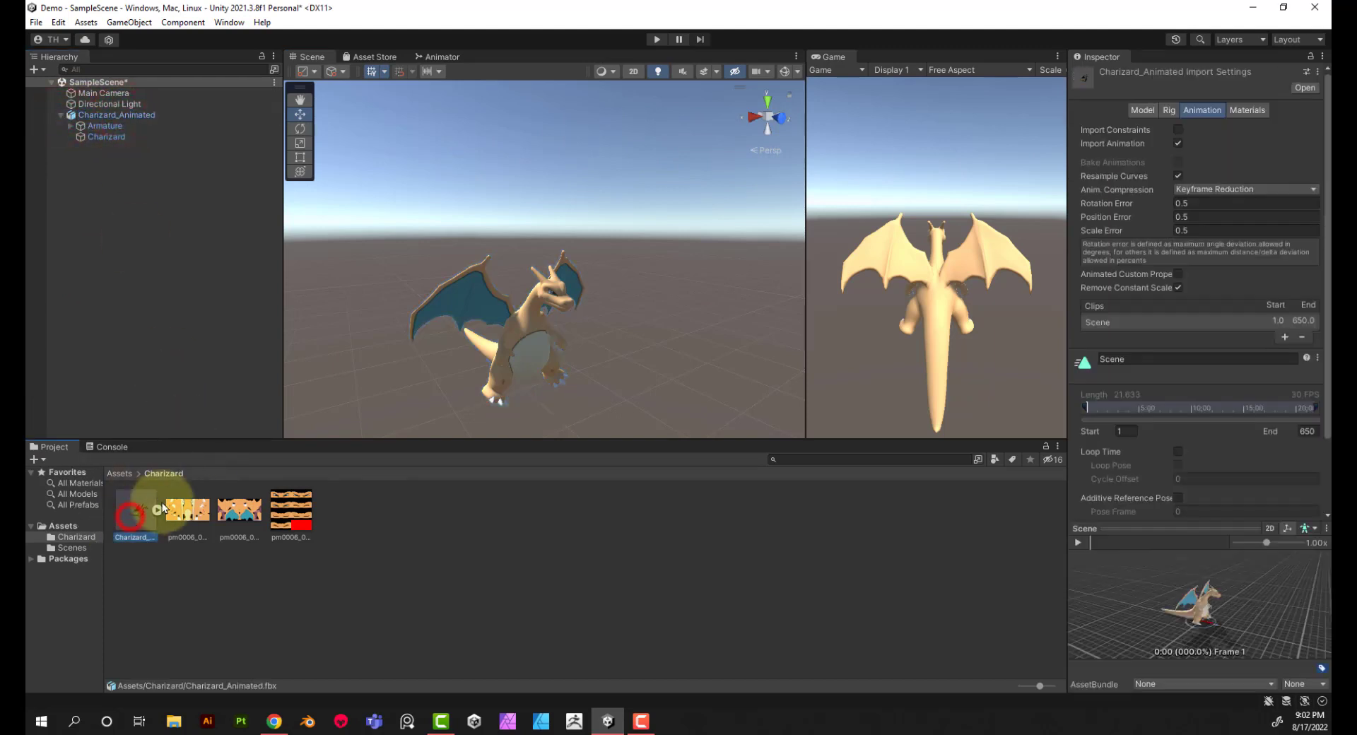
pyautogui.click(1203, 112)
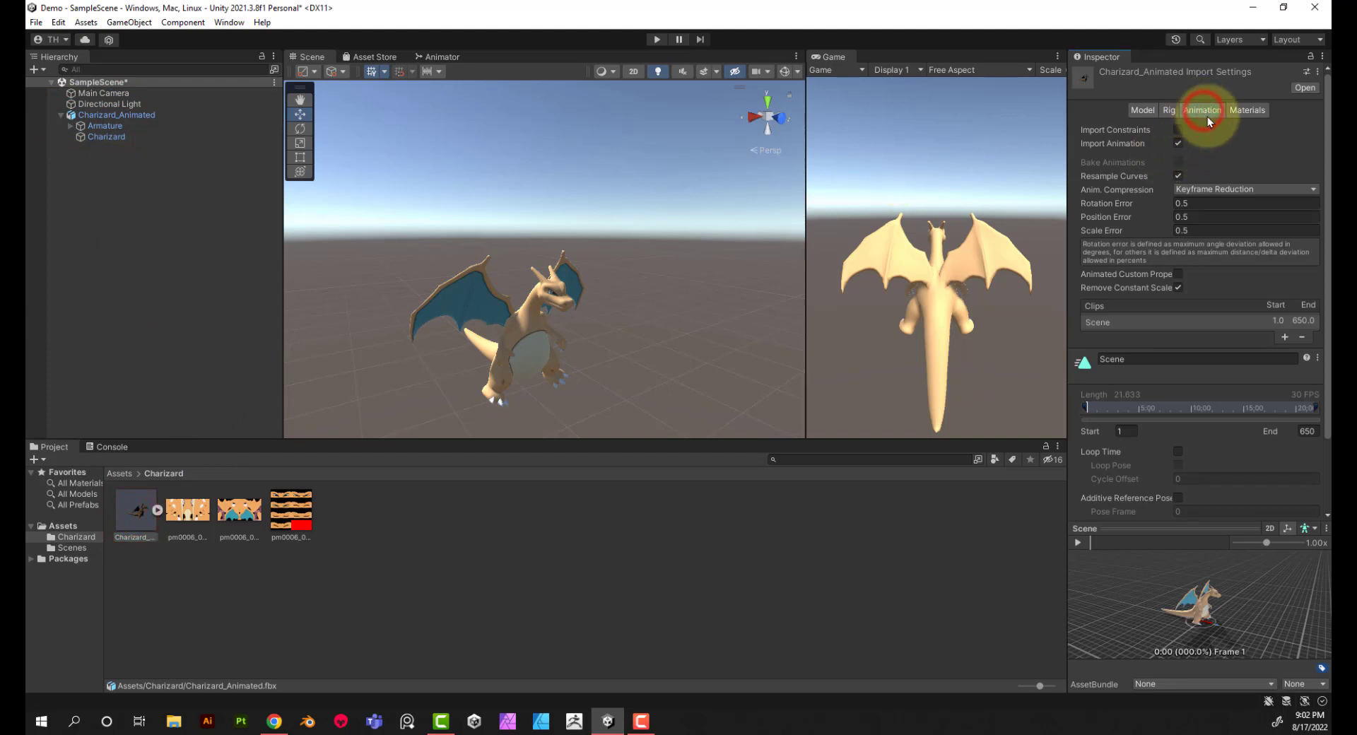
pyautogui.scroll(-2, 1263, 483)
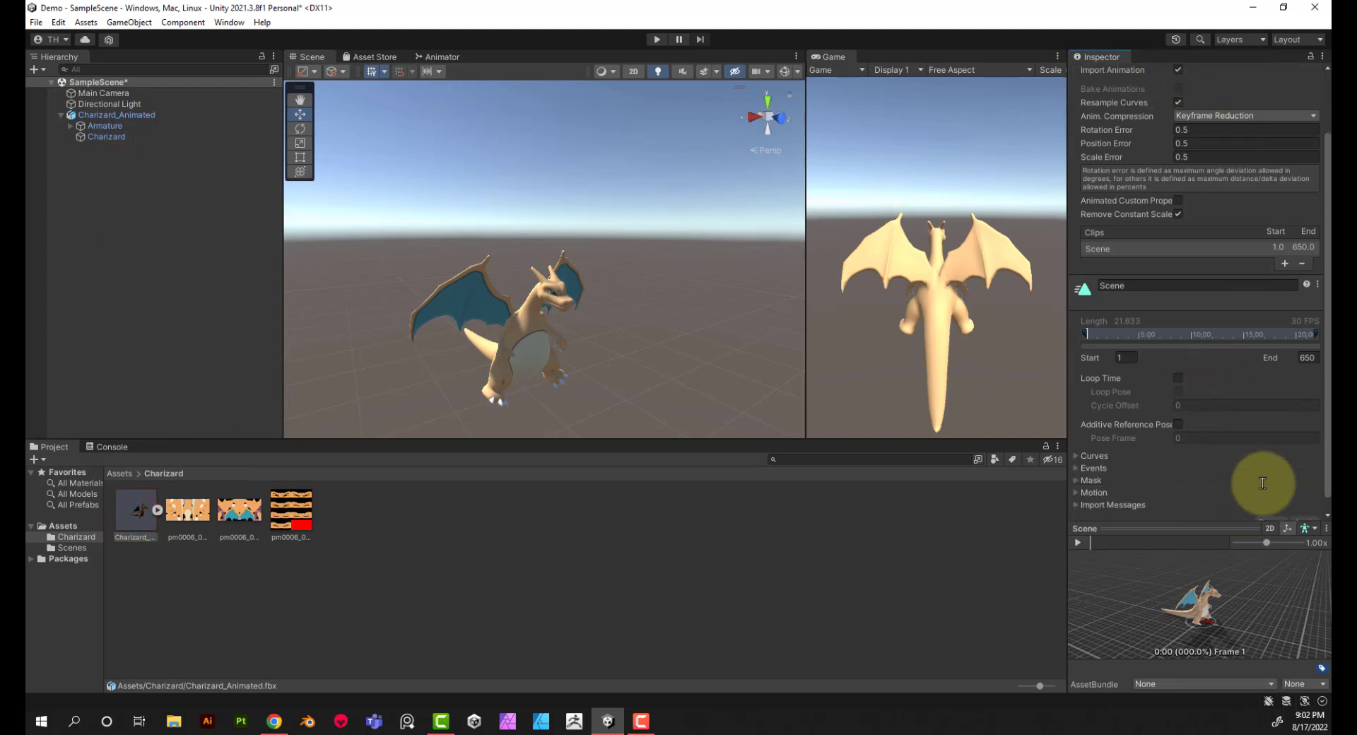
pyautogui.click(1077, 542)
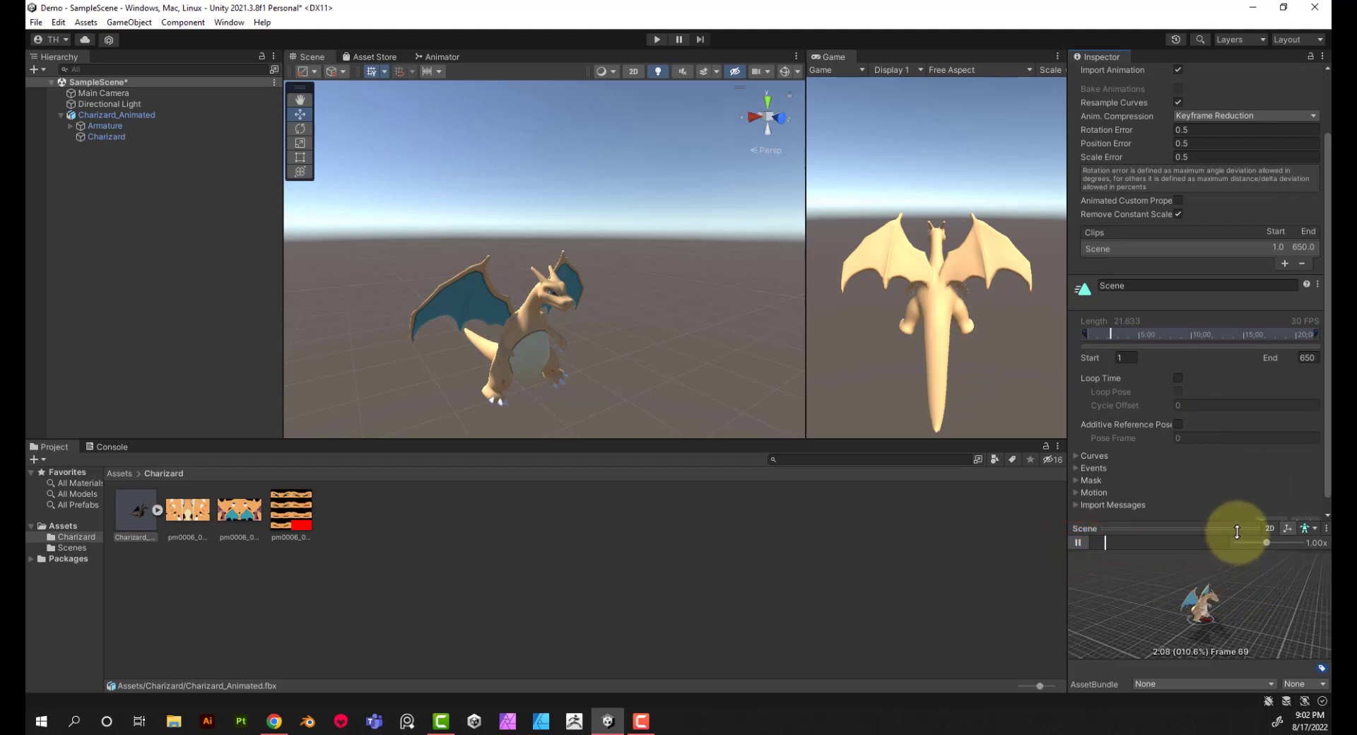
pyautogui.moveTo(1237, 530); pyautogui.dragTo(1237, 448)
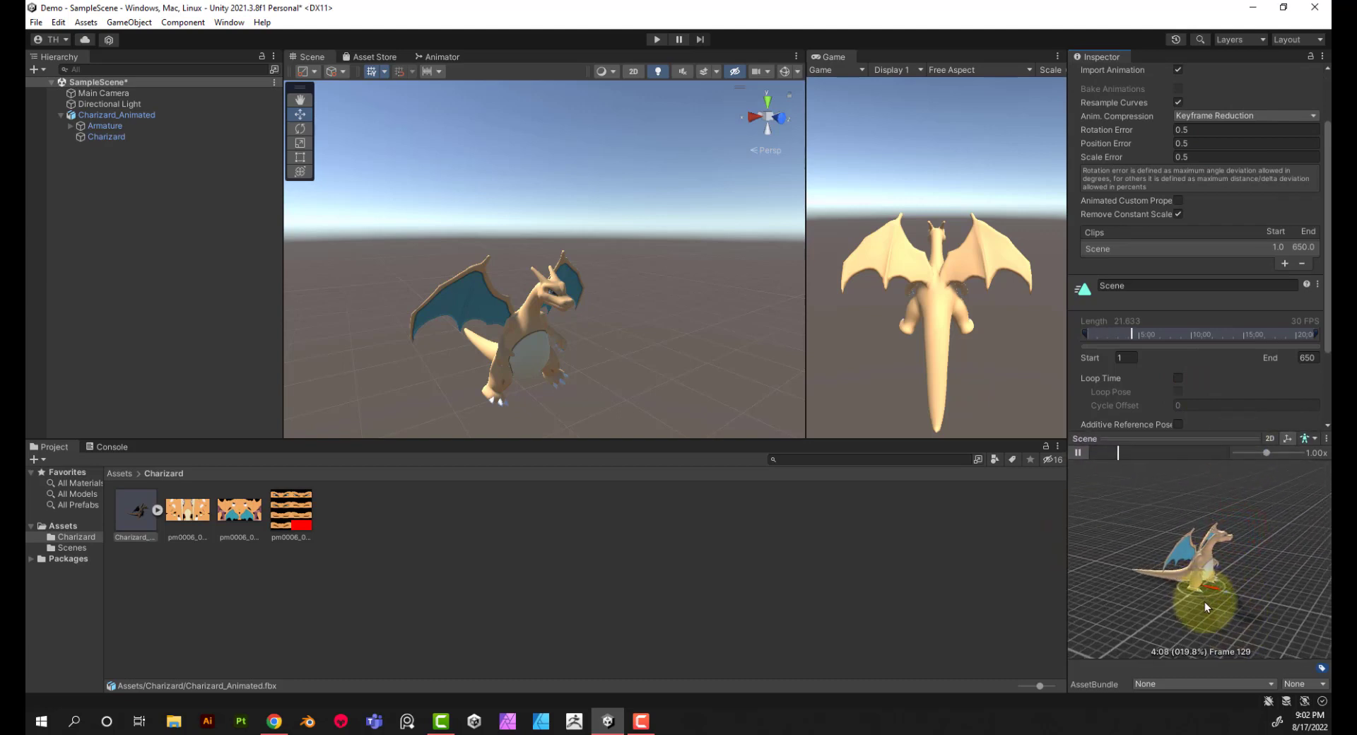
# Step: Enable Loop Time for the Scene clip and stop the preview playback
pyautogui.click(1176, 378)
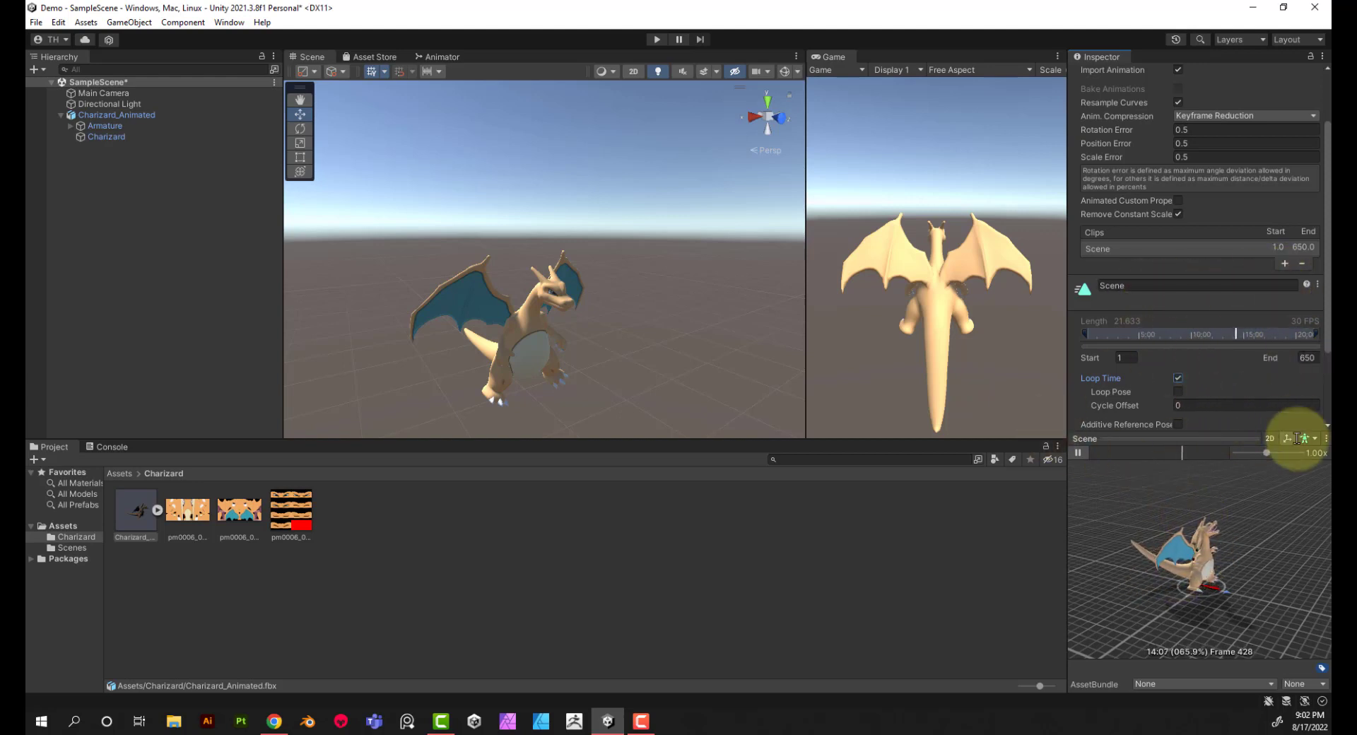
pyautogui.click(1076, 452)
pyautogui.click(1191, 452)
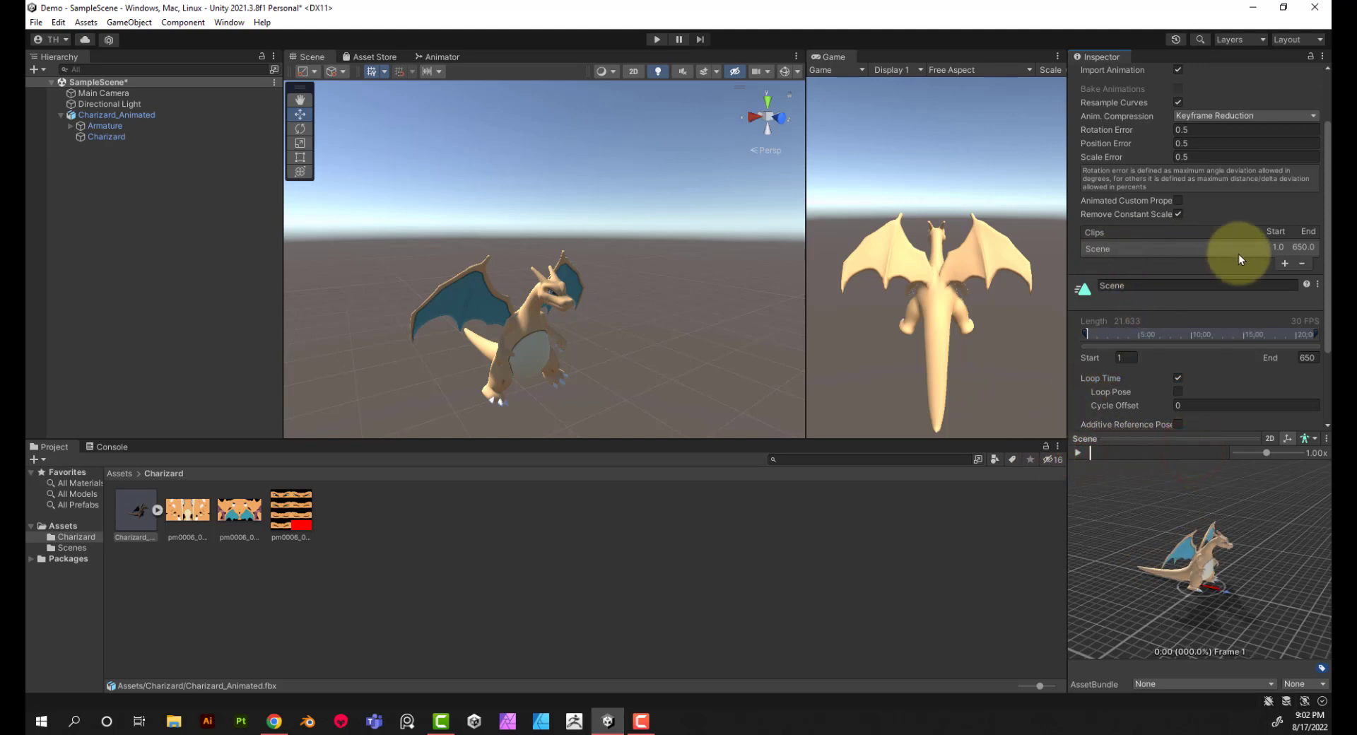
# Step: Add a second animation clip and rename the first clip Idel
pyautogui.click(1284, 264)
pyautogui.click(1092, 253)
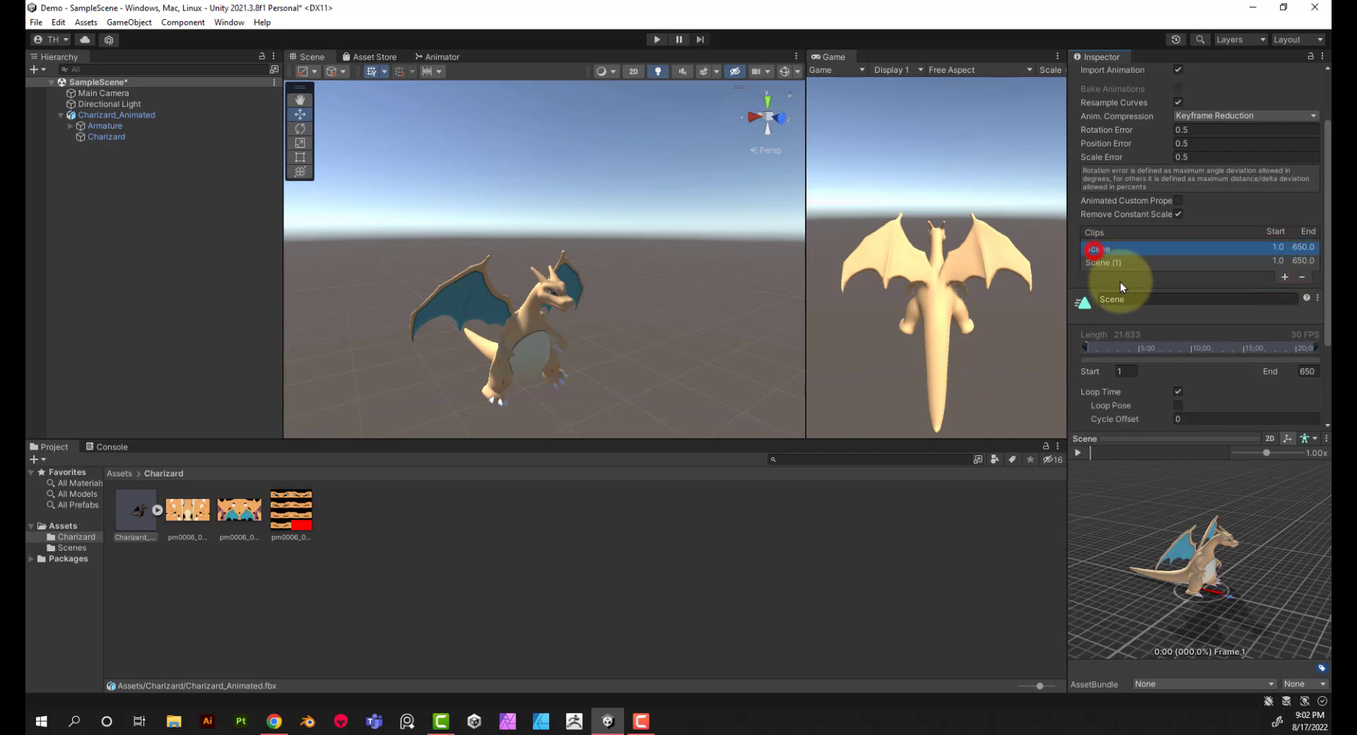
pyautogui.click(1120, 296)
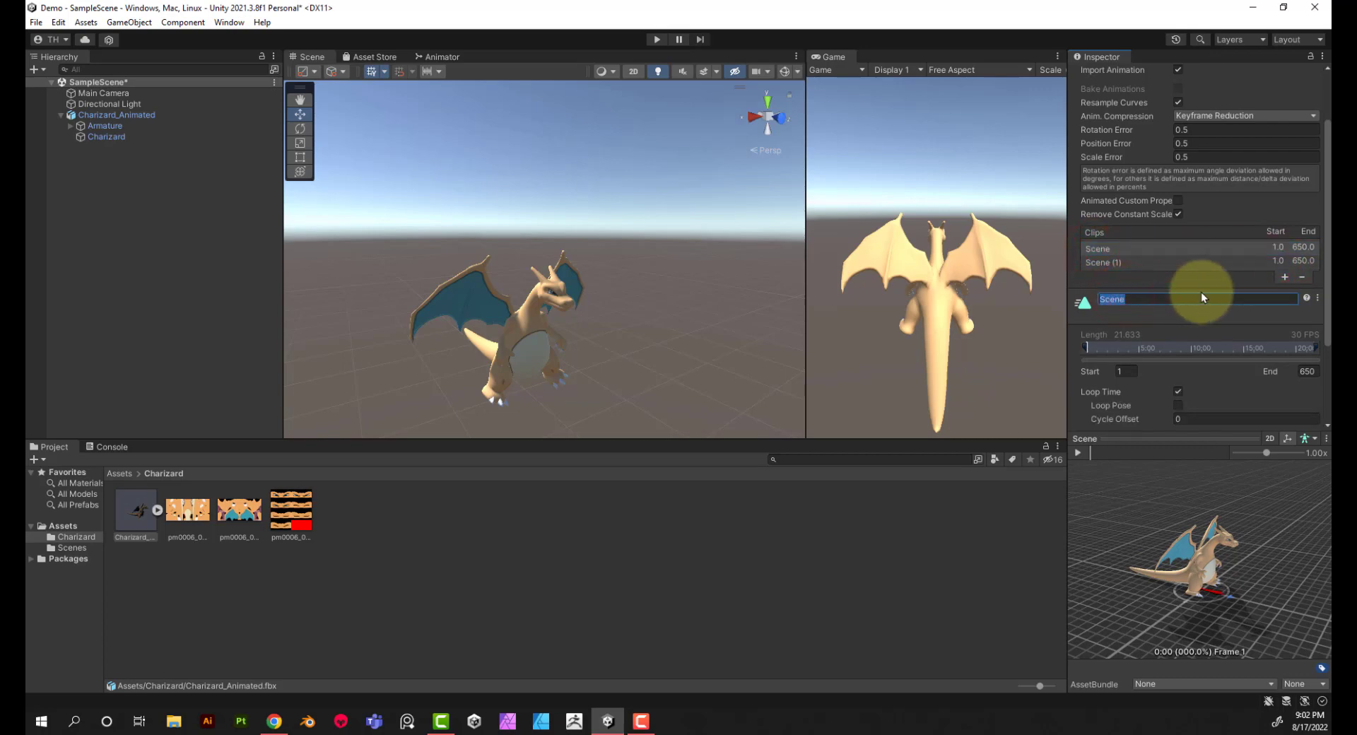
pyautogui.write('Idel')
pyautogui.press('Return')
# Step: Rename the second animation clip Fire Breath
pyautogui.click(1117, 262)
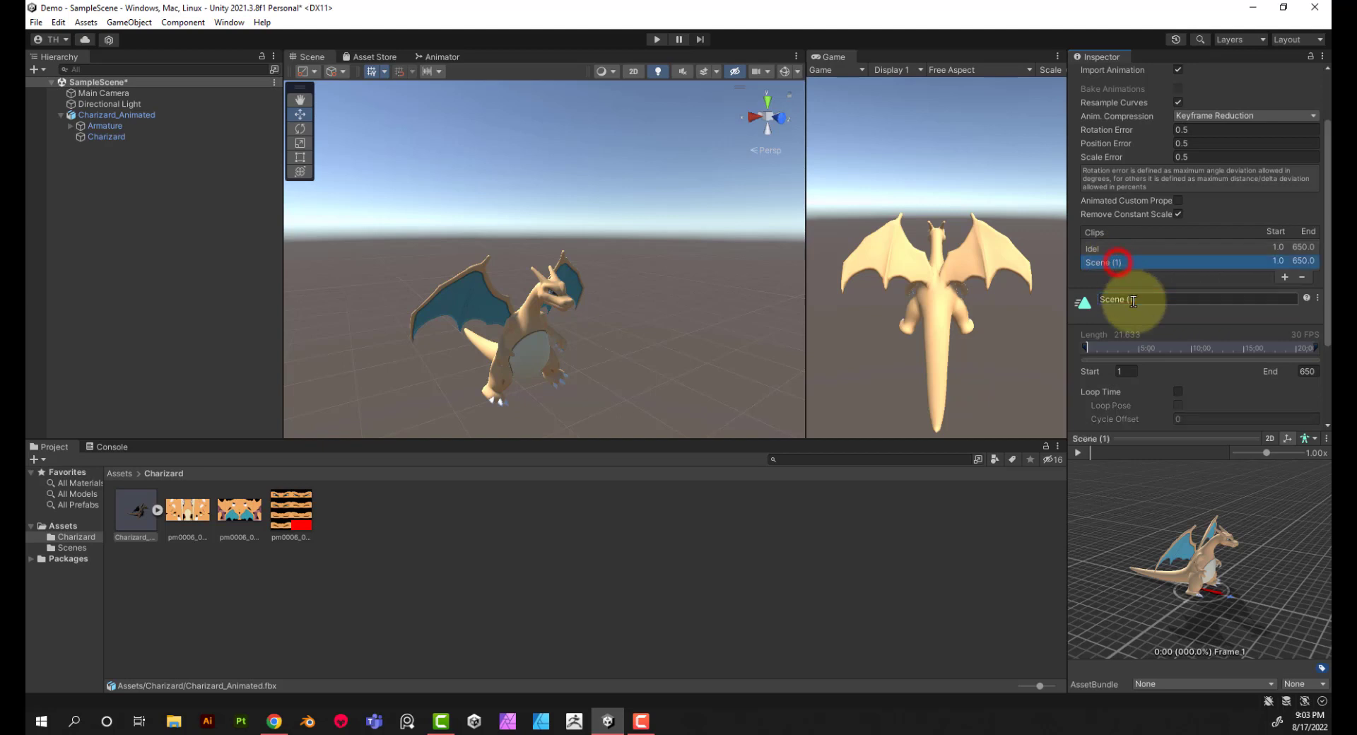
pyautogui.click(1133, 299)
pyautogui.write('F')
pyautogui.write('ire Breath')
pyautogui.press('Return')
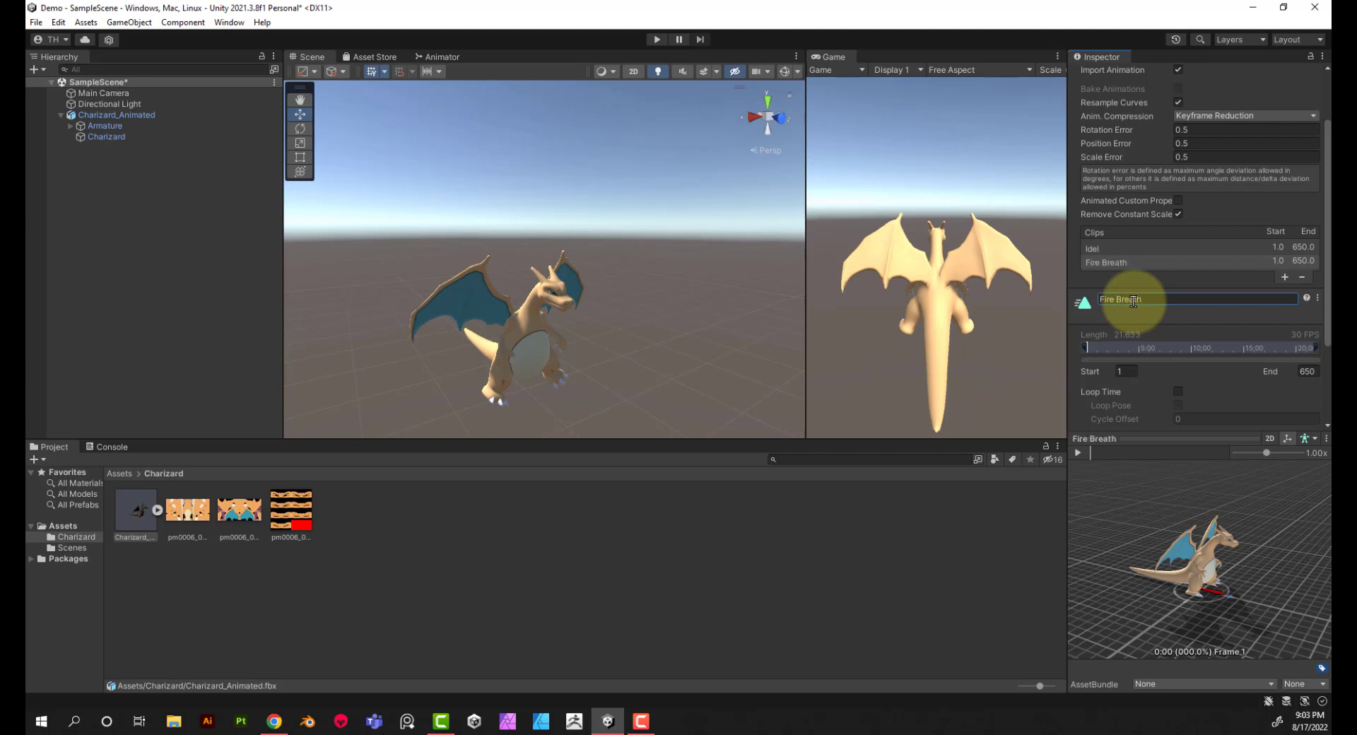
pyautogui.click(1277, 261)
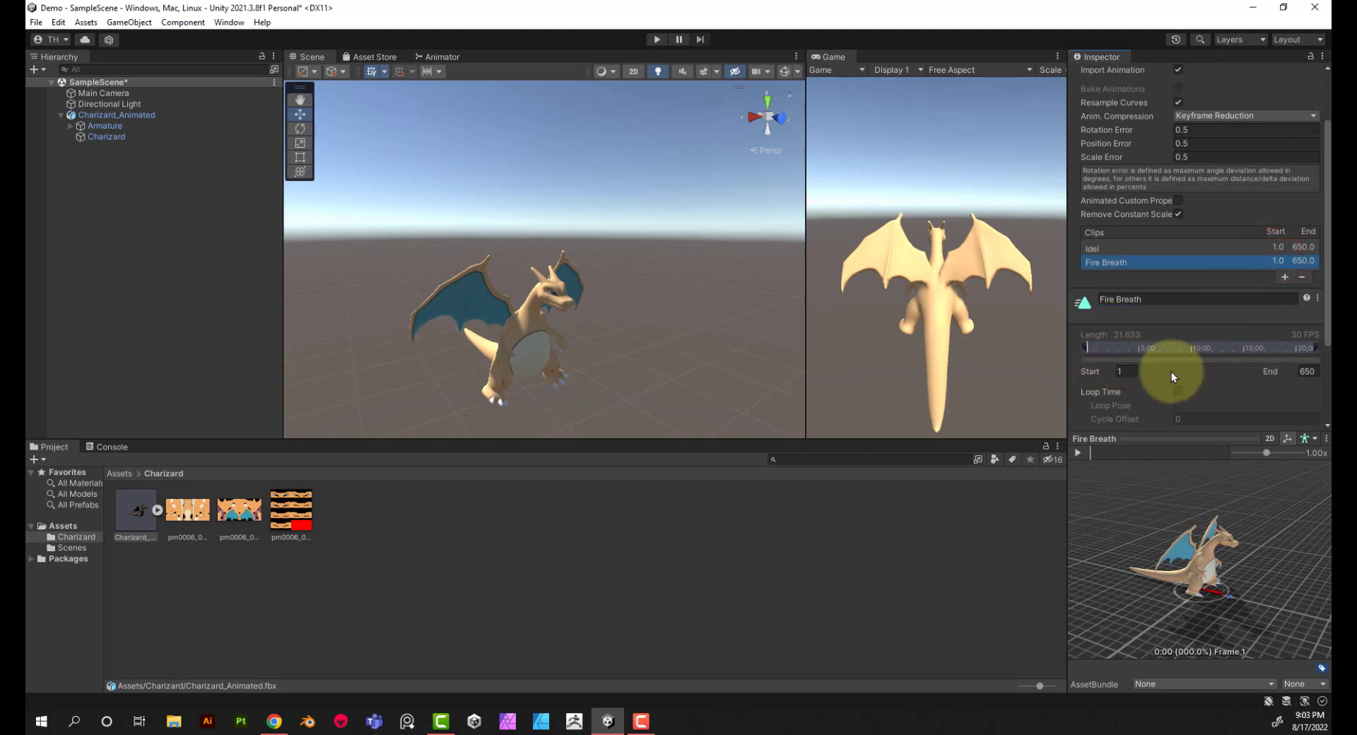
# Step: Set the end frame of the Idel clip to 250
pyautogui.click(1279, 248)
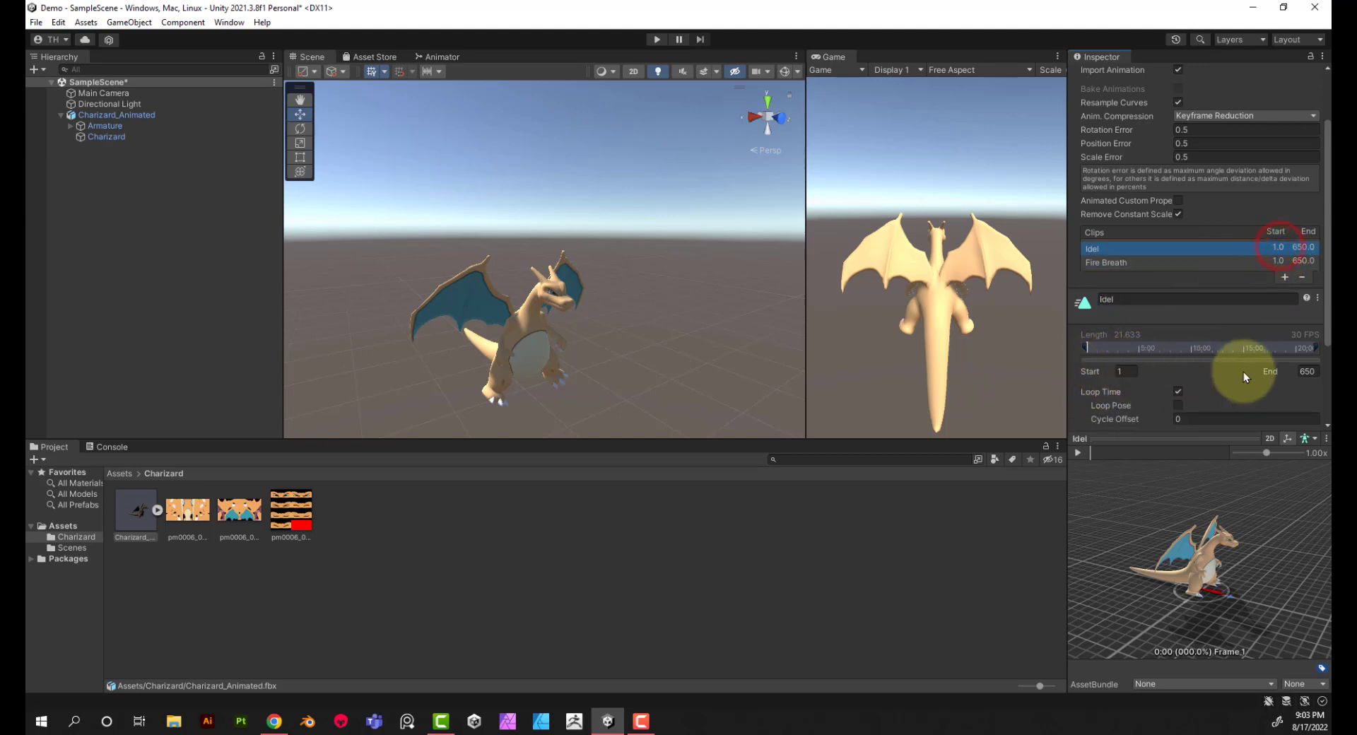
pyautogui.click(1304, 371)
pyautogui.write('200')
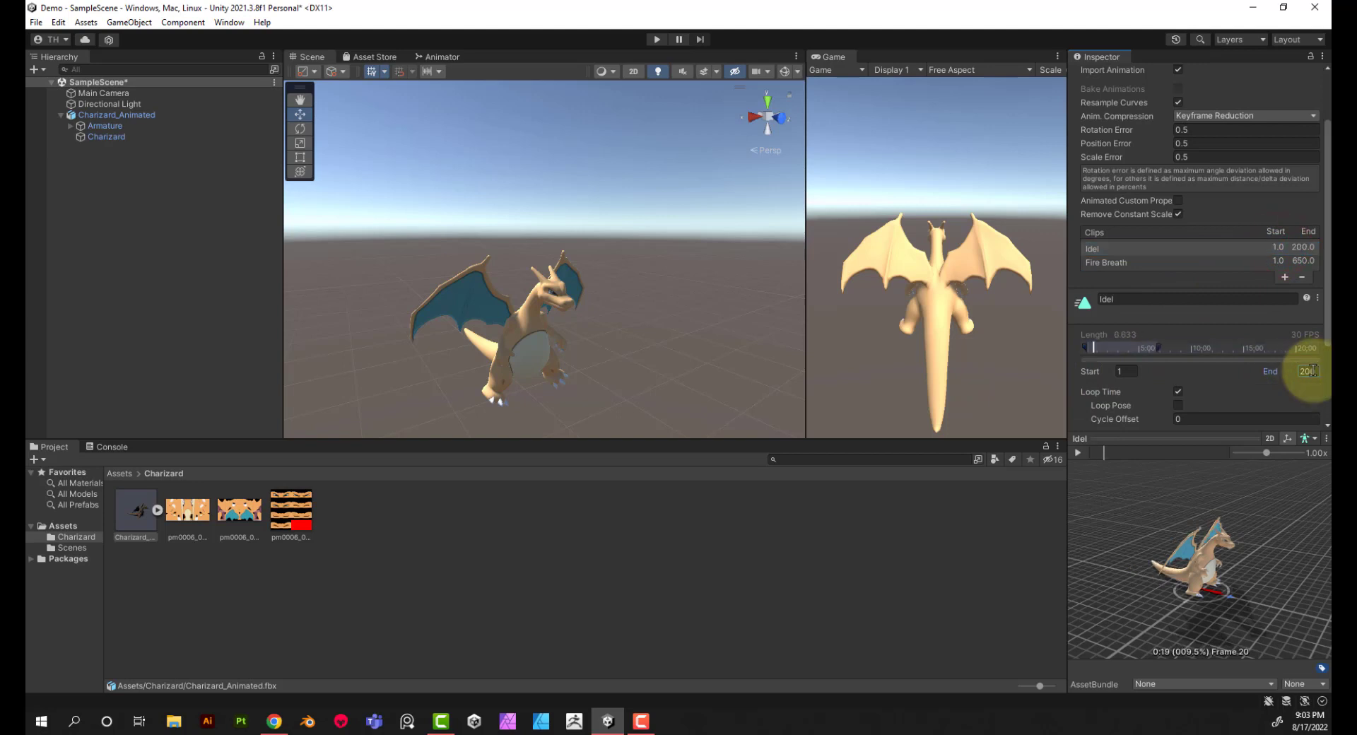
pyautogui.doubleClick(1313, 371)
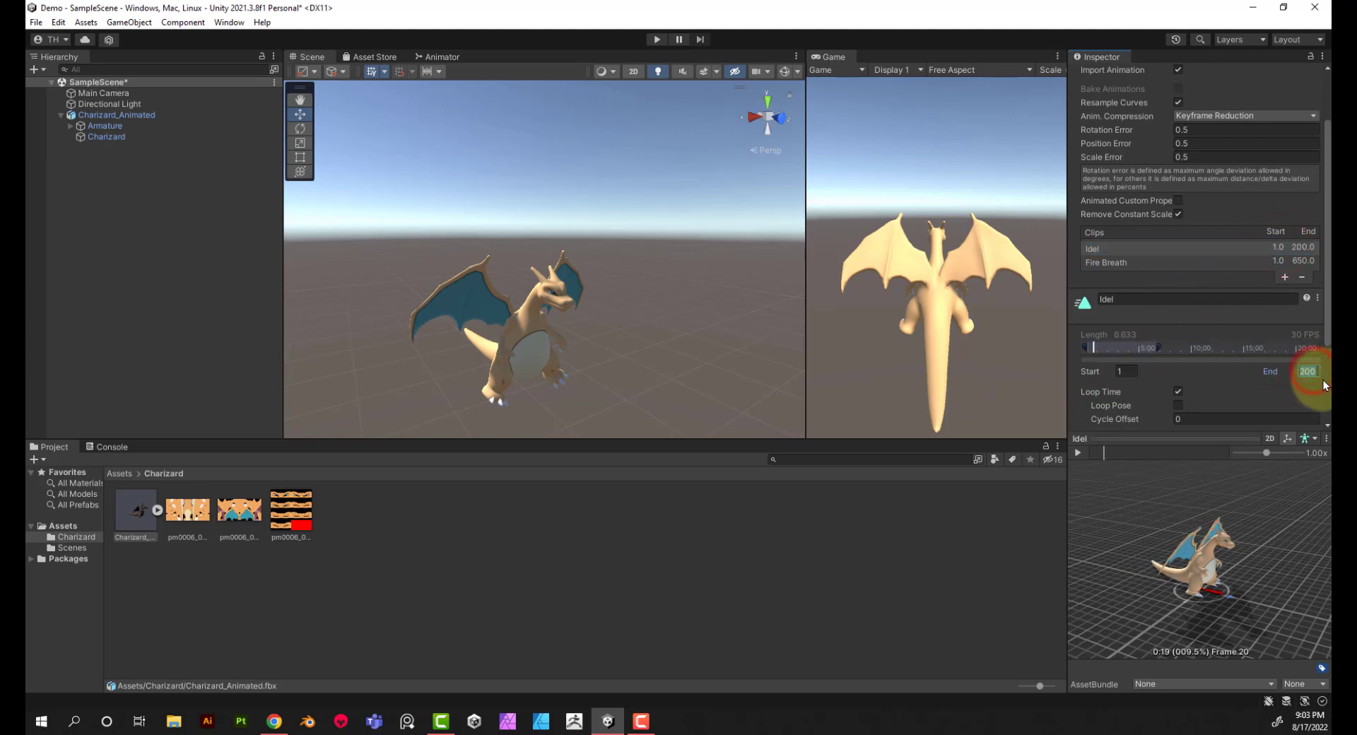
pyautogui.write('250')
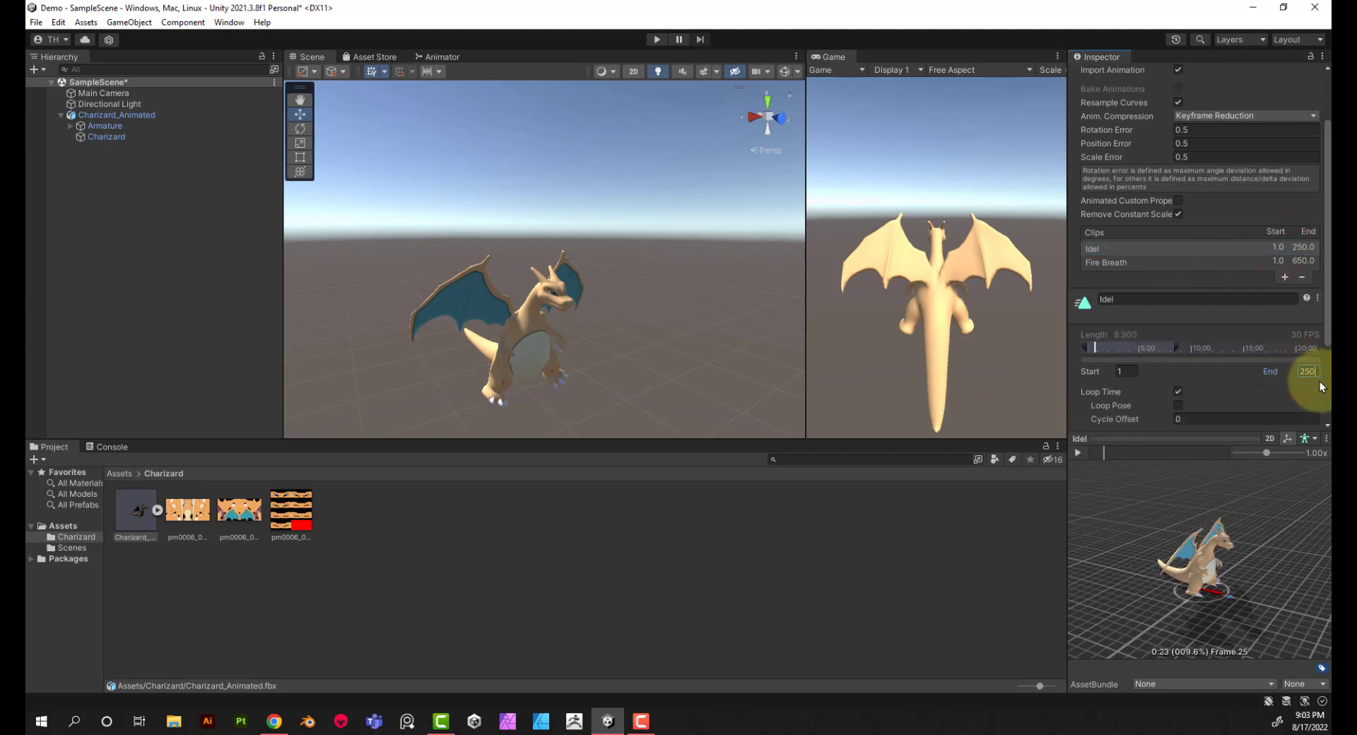
# Step: Set the start frame of the Fire Breath clip to 250 and enable its Loop Time
pyautogui.click(1277, 260)
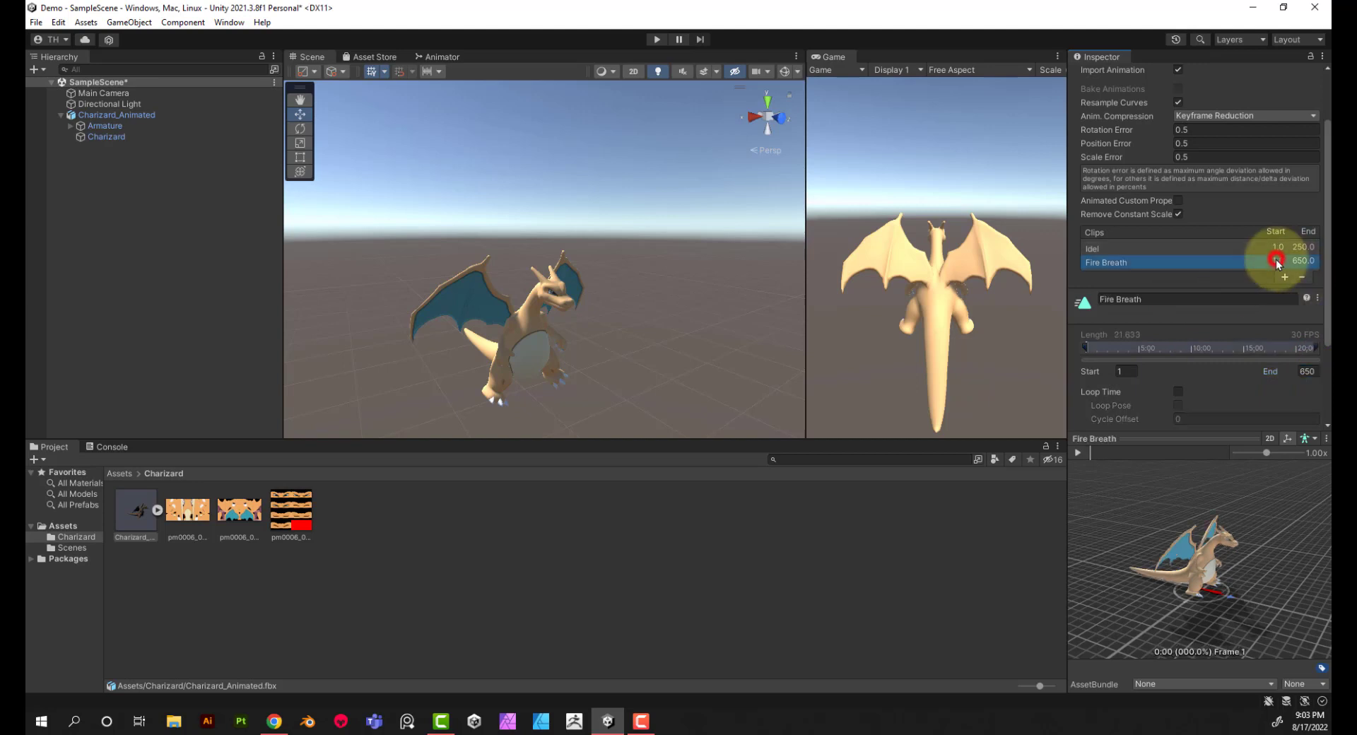
pyautogui.doubleClick(1127, 372)
pyautogui.write('250')
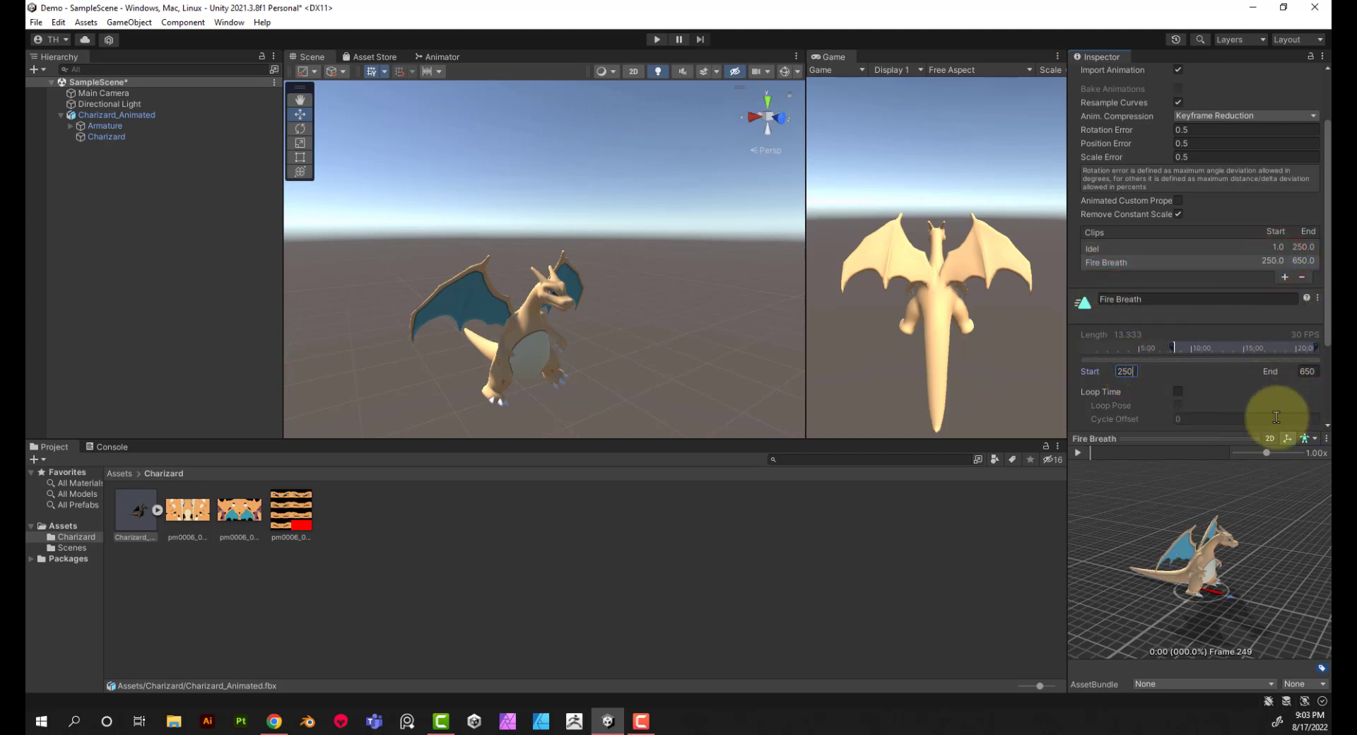
pyautogui.click(1178, 392)
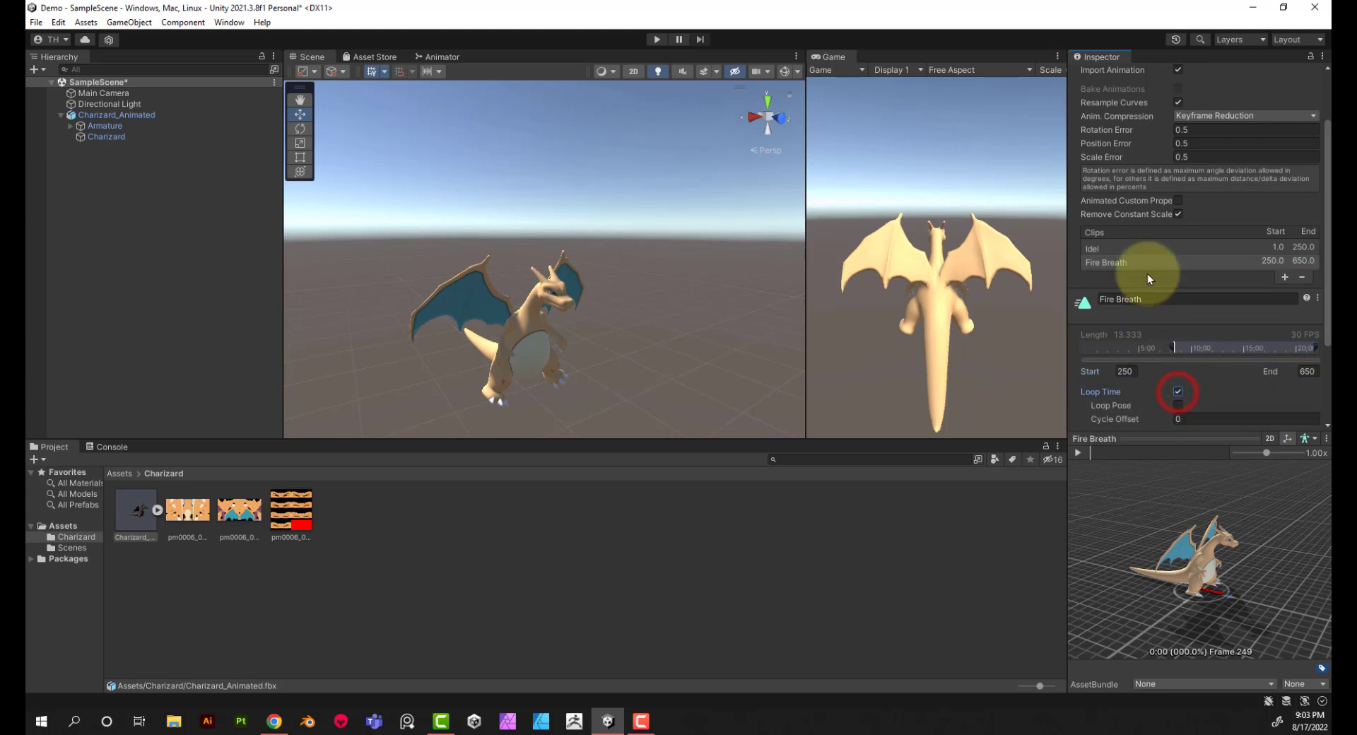
# Step: Preview the Idel and Fire Breath clips and check the Fire Breath start and end frames
pyautogui.click(1134, 246)
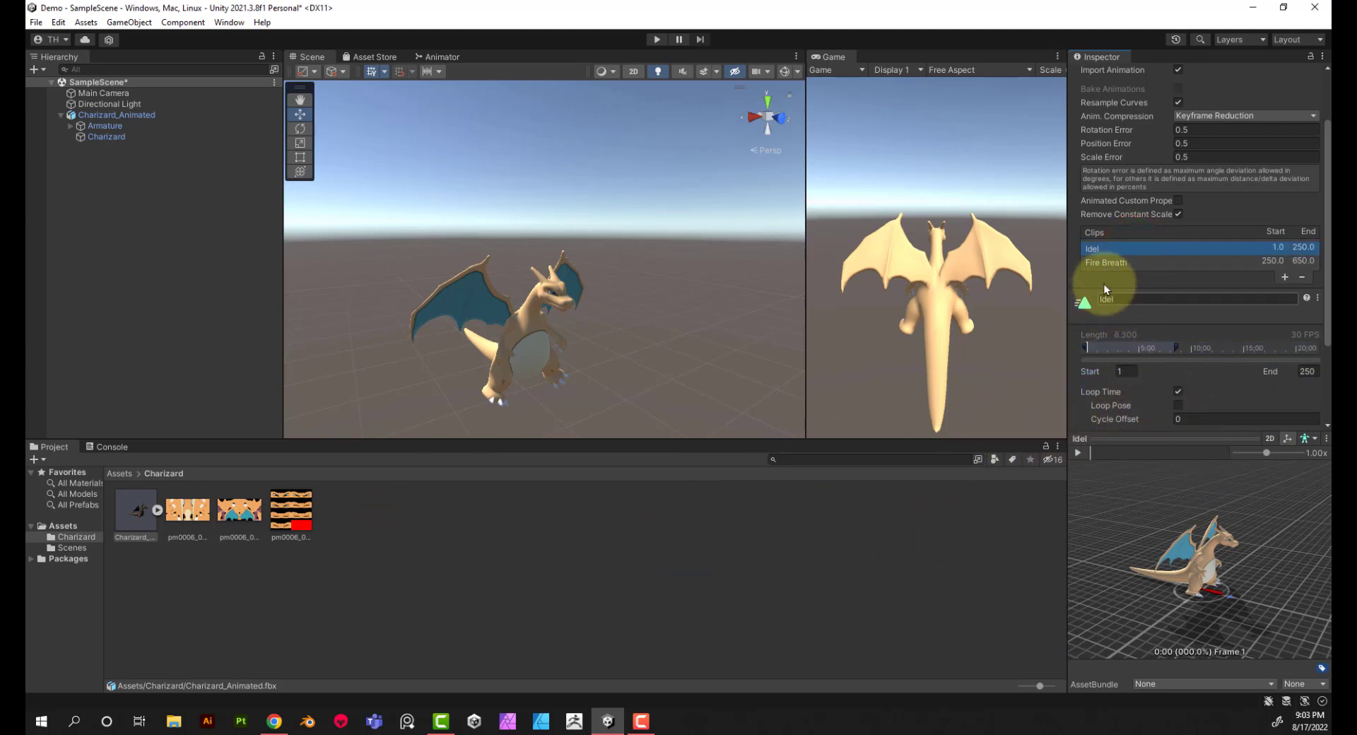
pyautogui.click(1078, 454)
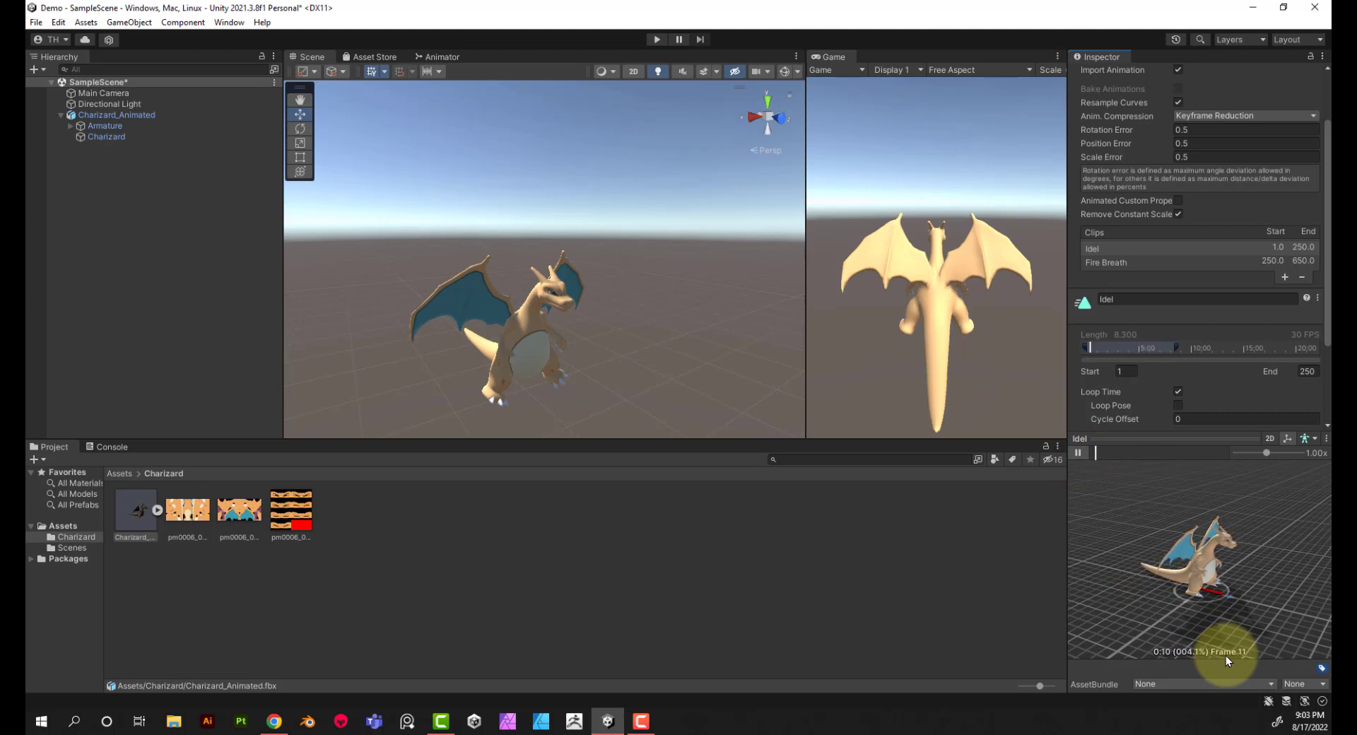
pyautogui.click(1107, 260)
pyautogui.click(1078, 452)
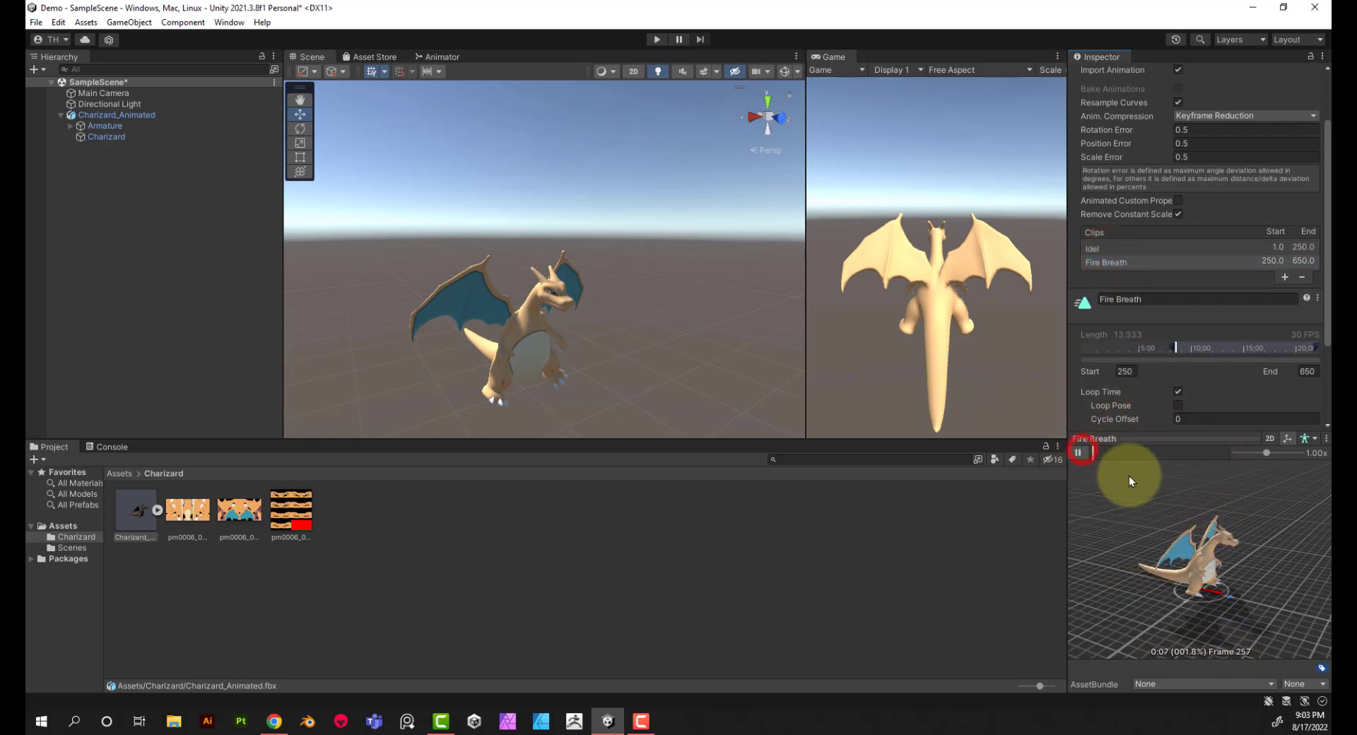
pyautogui.click(1121, 371)
pyautogui.click(1307, 372)
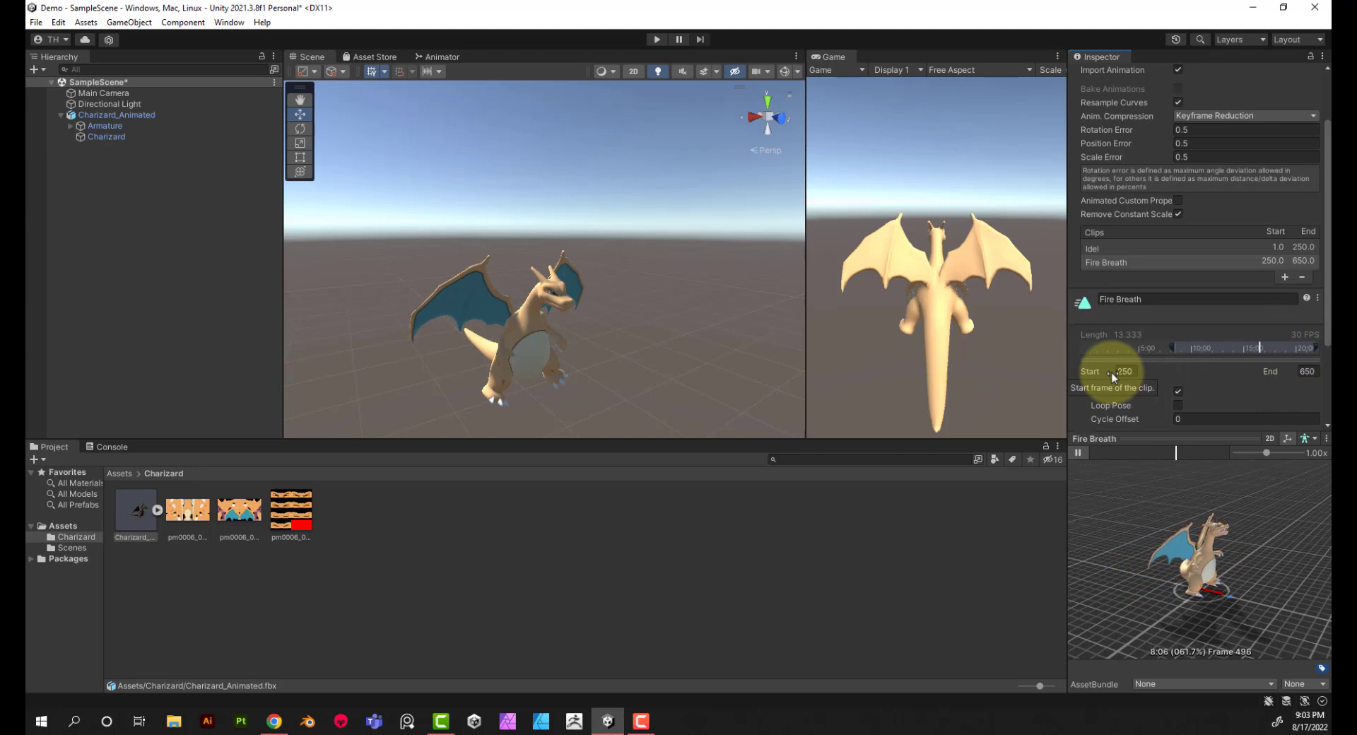
# Step: Apply the pending import settings of Charizard_Animated.fbx and reselect the model to review its two clips
pyautogui.click(985, 591)
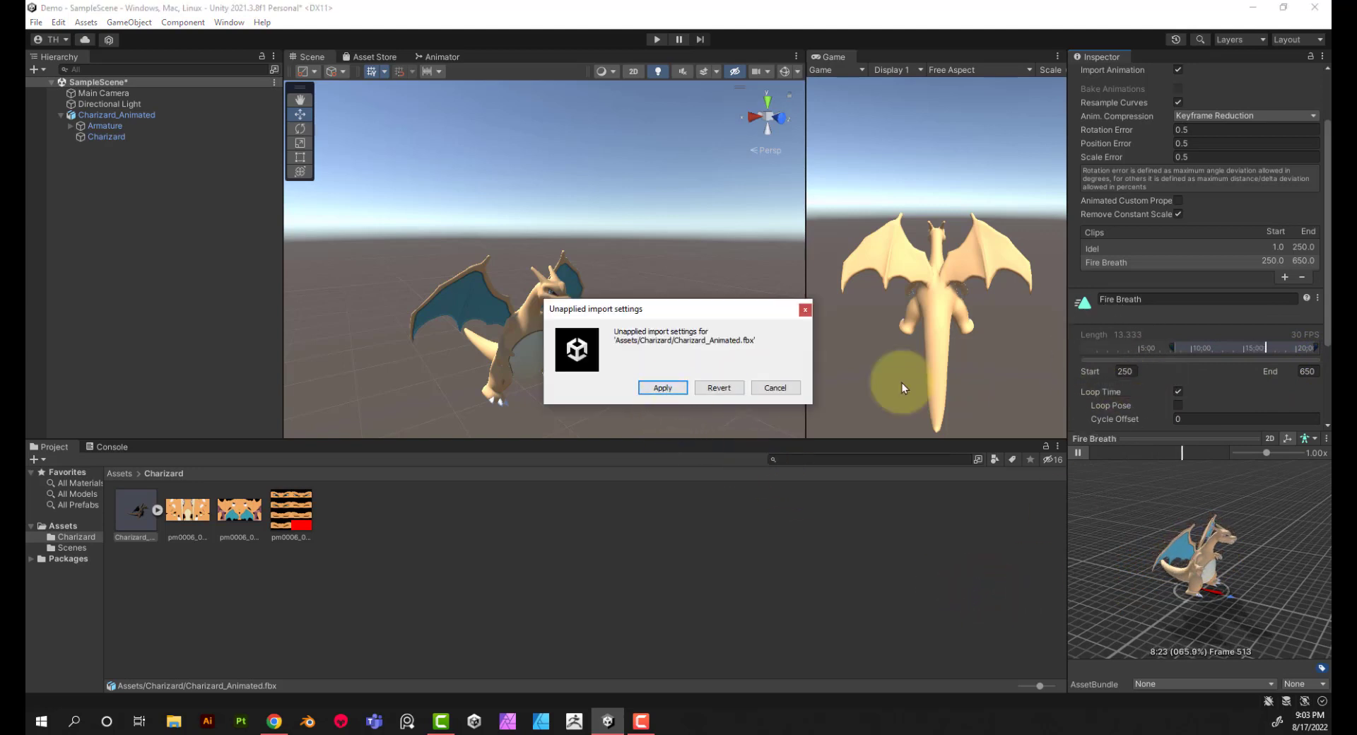
pyautogui.click(663, 388)
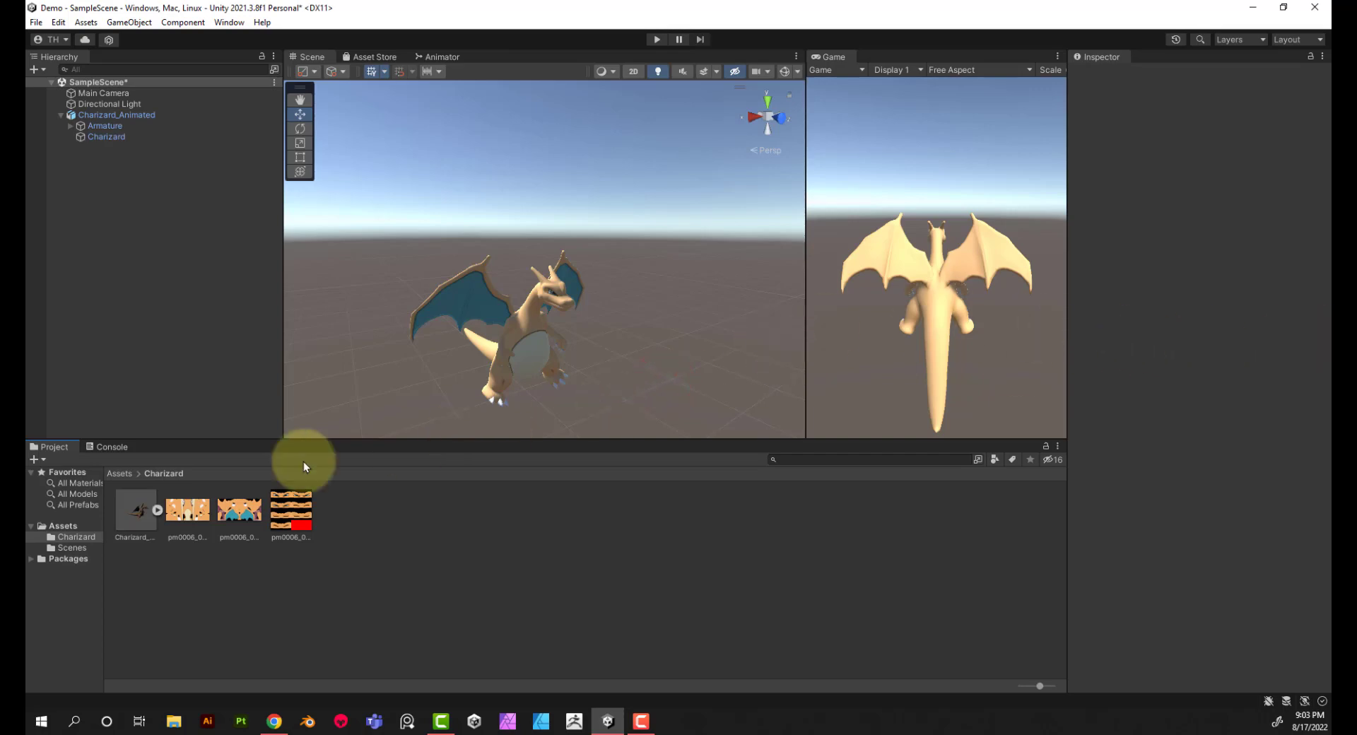
pyautogui.click(141, 517)
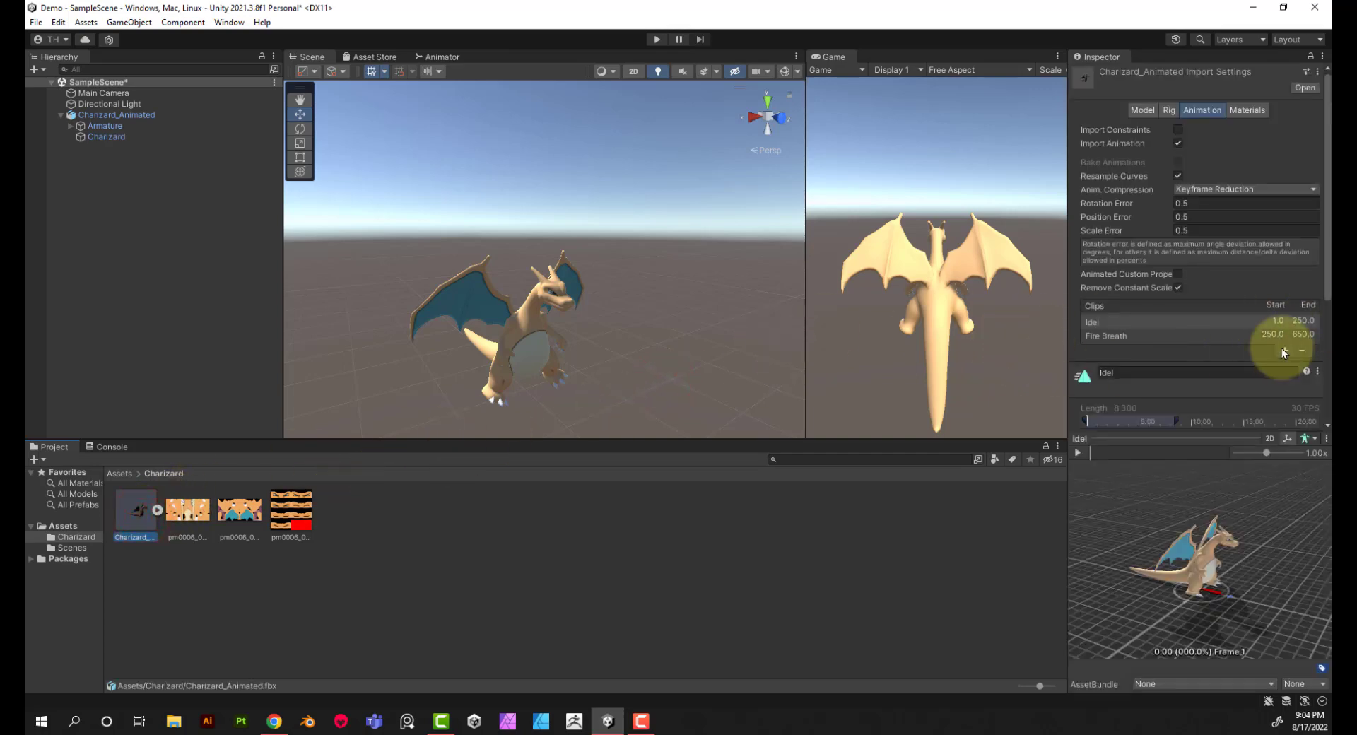
pyautogui.scroll(-3, 1282, 348)
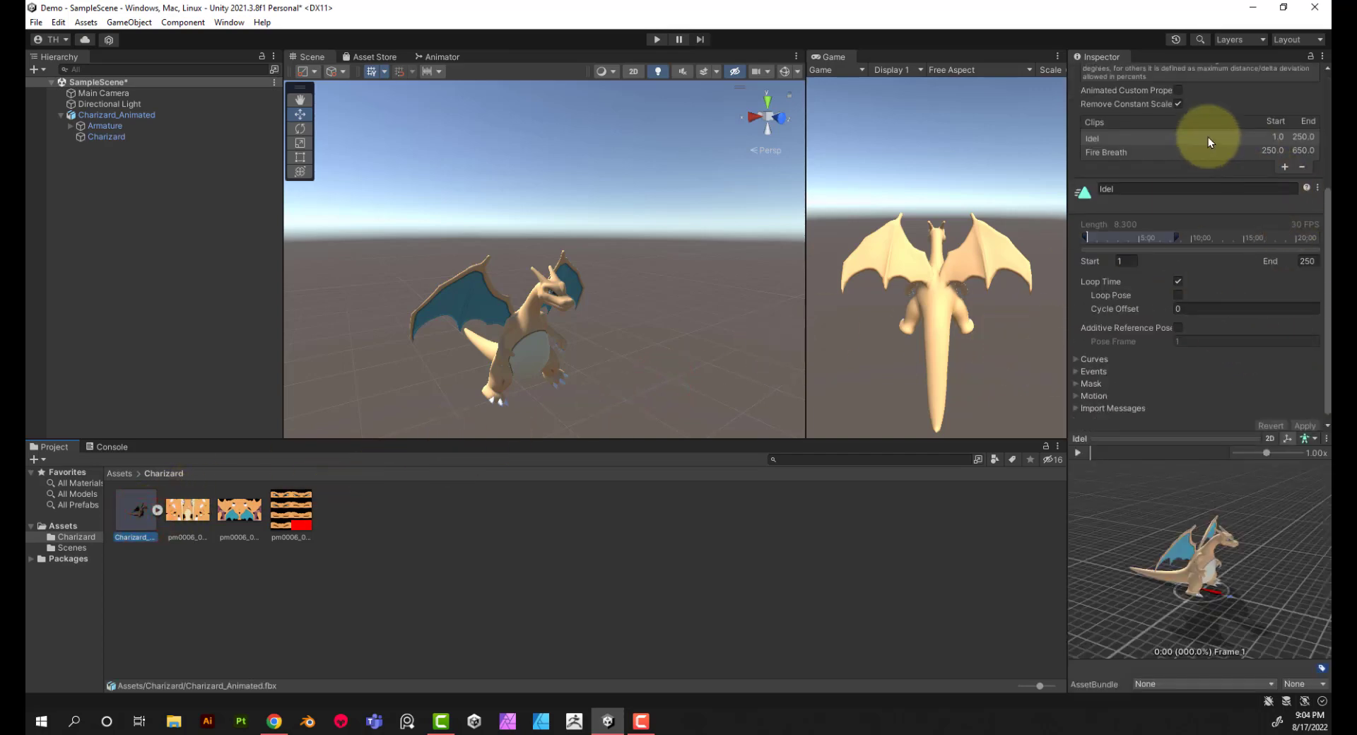
pyautogui.scroll(1, 1118, 139)
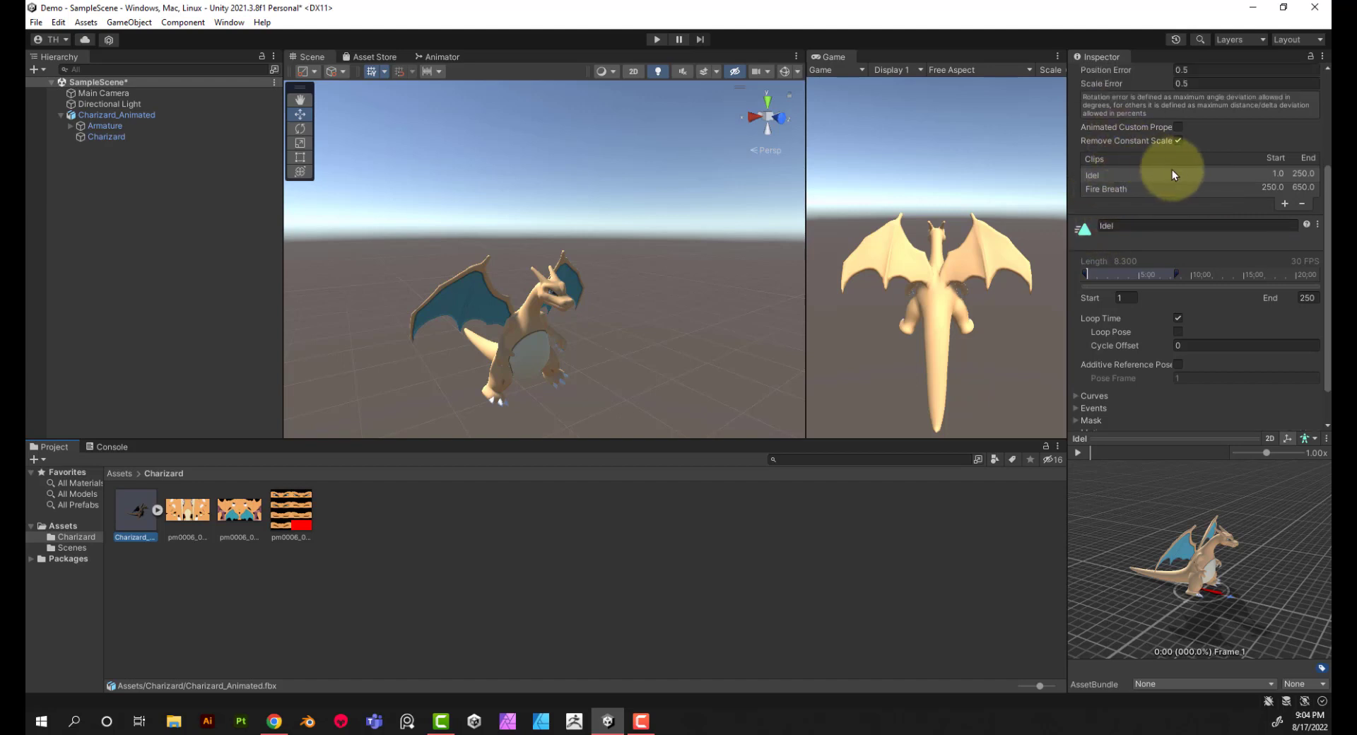
pyautogui.scroll(1, 1176, 183)
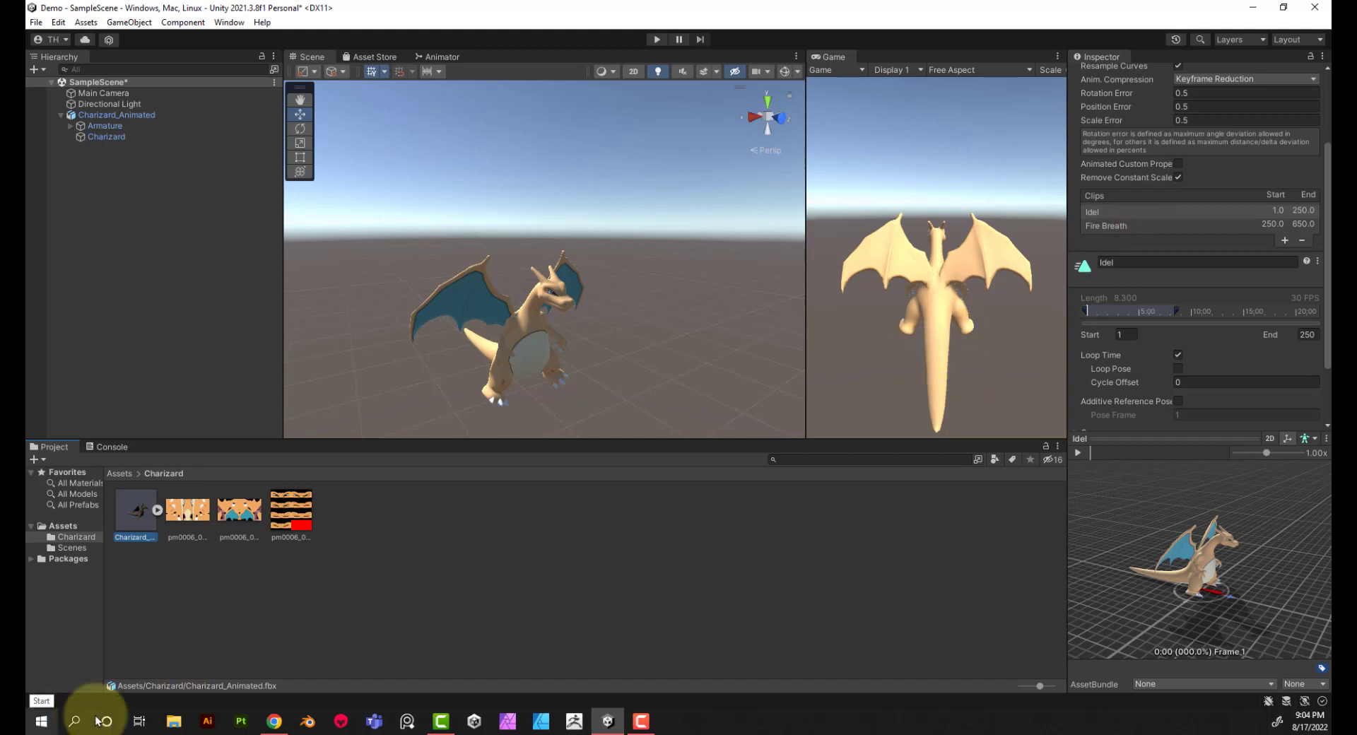
# Step: Create an Animator Controller named Chaizard_Controller in the Charizard folder
pyautogui.click(482, 558)
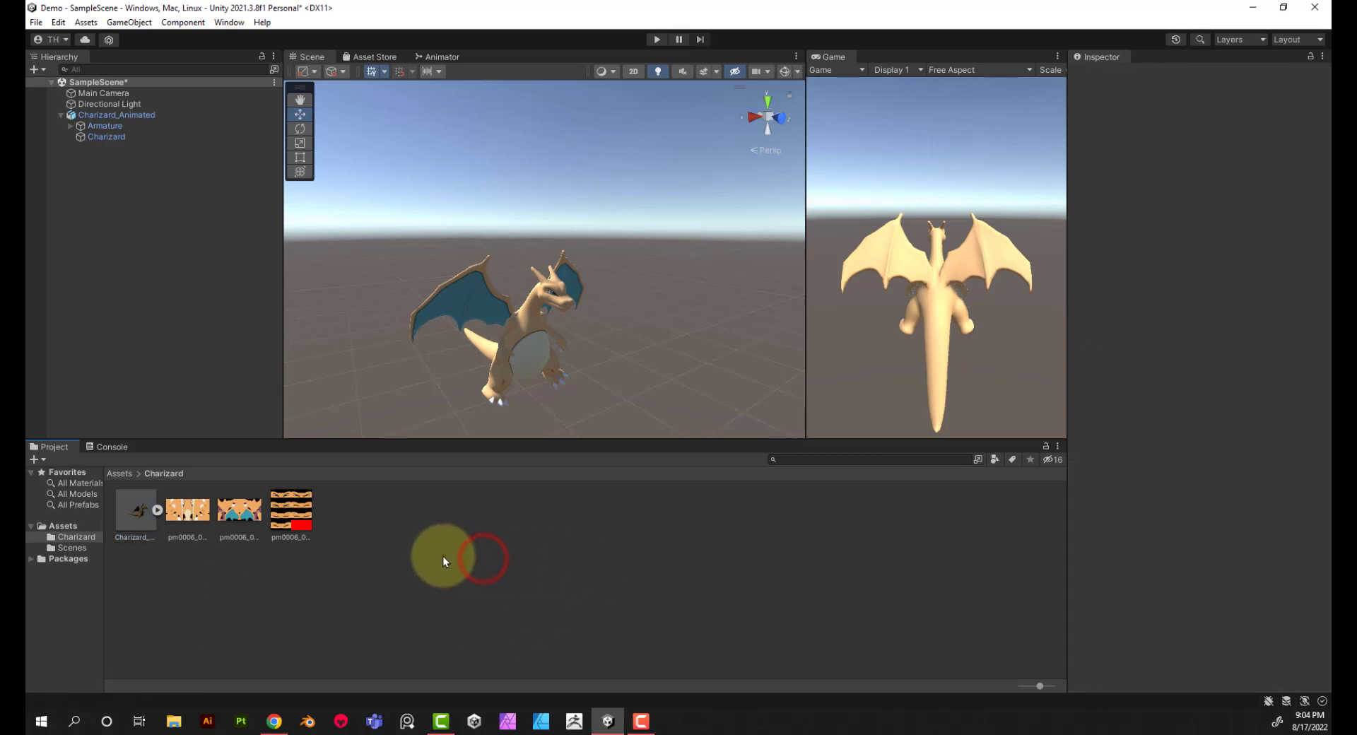
pyautogui.rightClick(381, 540)
pyautogui.moveTo(449, 190)
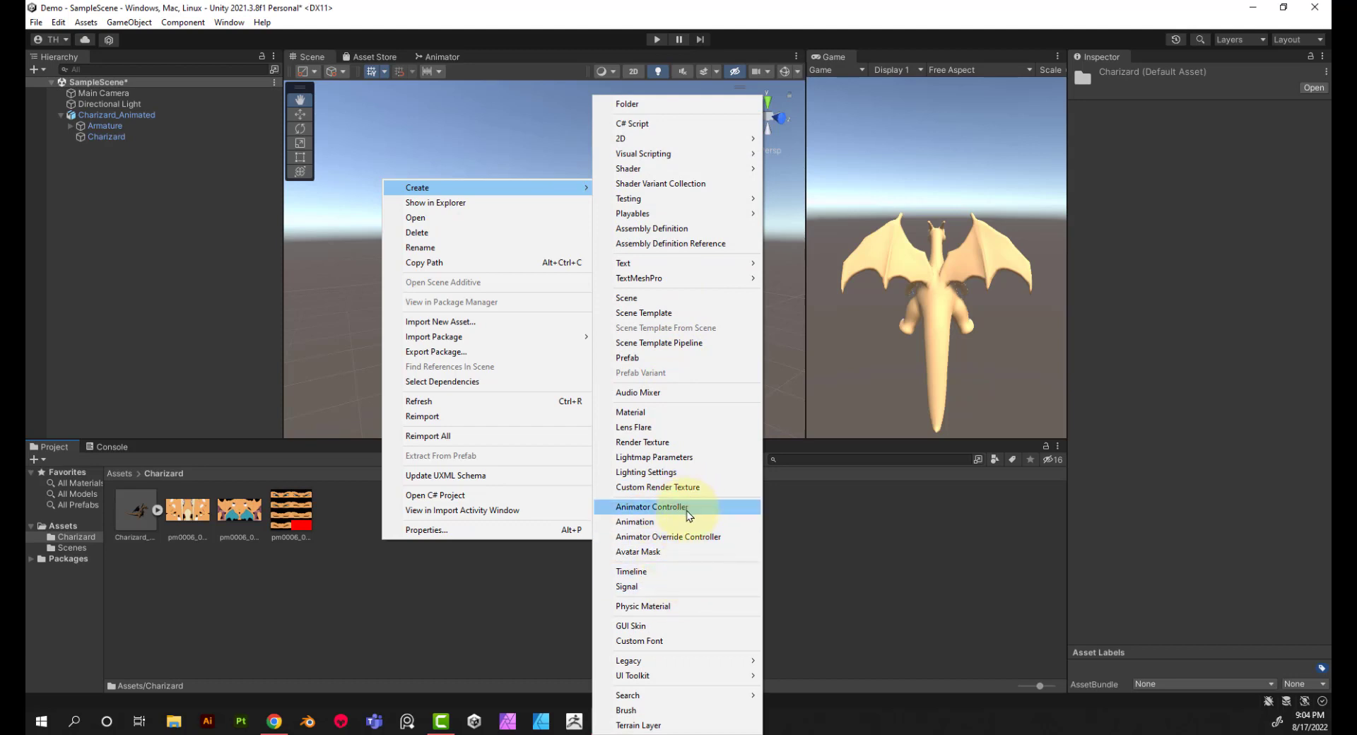
pyautogui.click(650, 507)
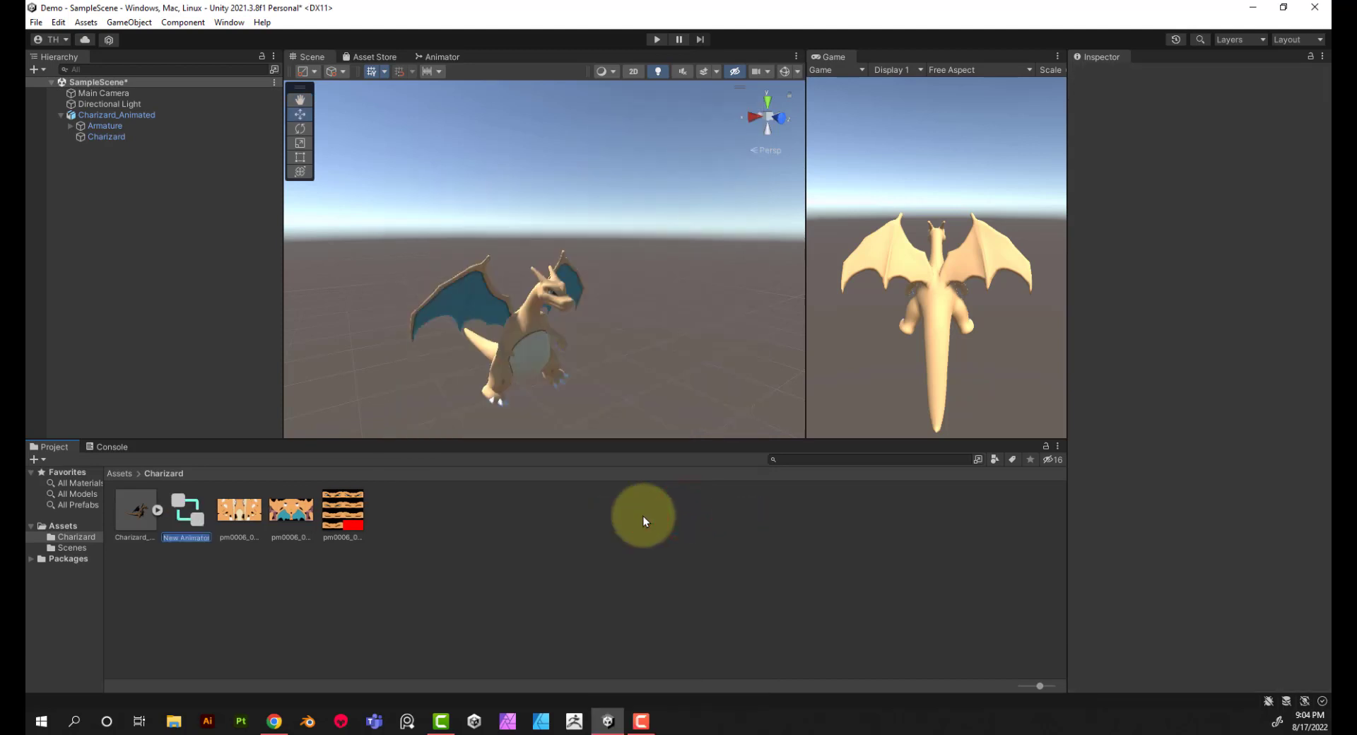
pyautogui.write('Charizard_Controller')
pyautogui.press('Return')
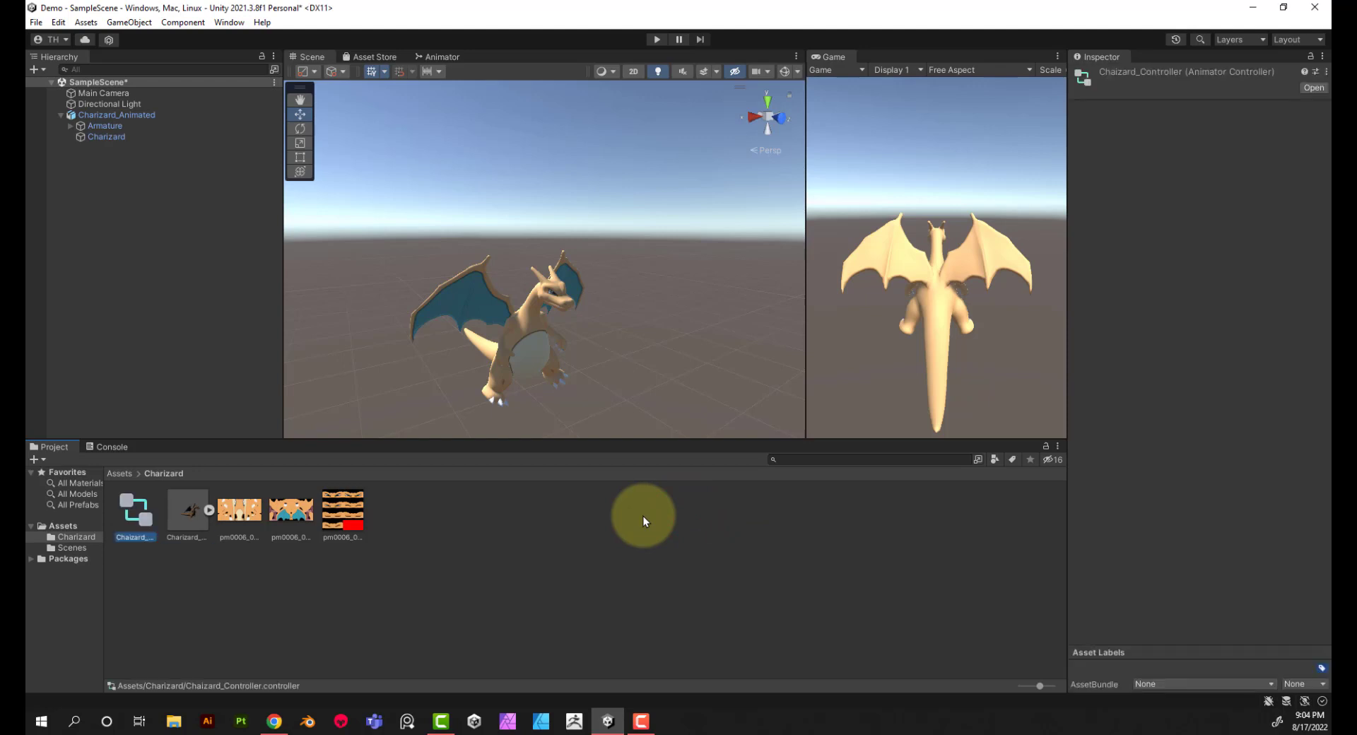
# Step: Open Chaizard_Controller in the Animator and add the model's Fire Breath clip as a state beside Entry
pyautogui.doubleClick(136, 522)
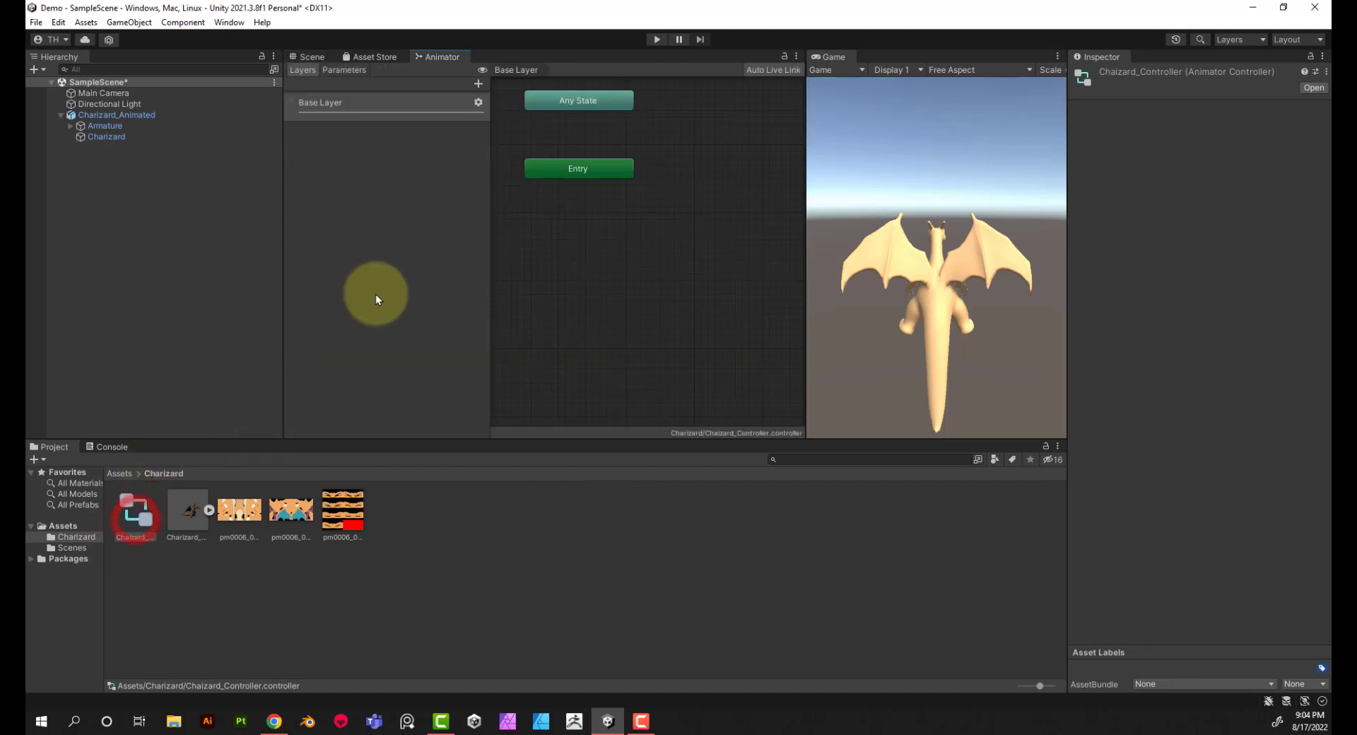
pyautogui.click(207, 510)
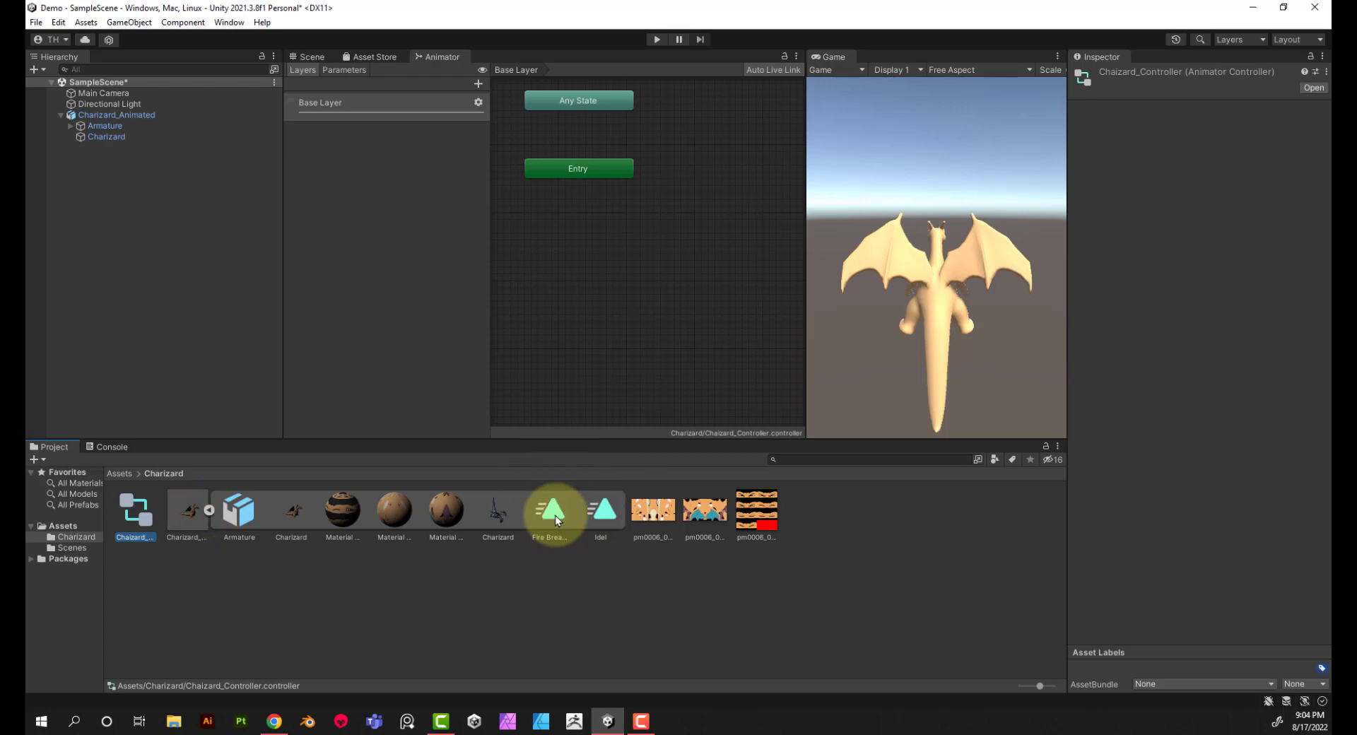
pyautogui.moveTo(556, 520); pyautogui.dragTo(704, 159)
pyautogui.scroll(-2, 713, 193)
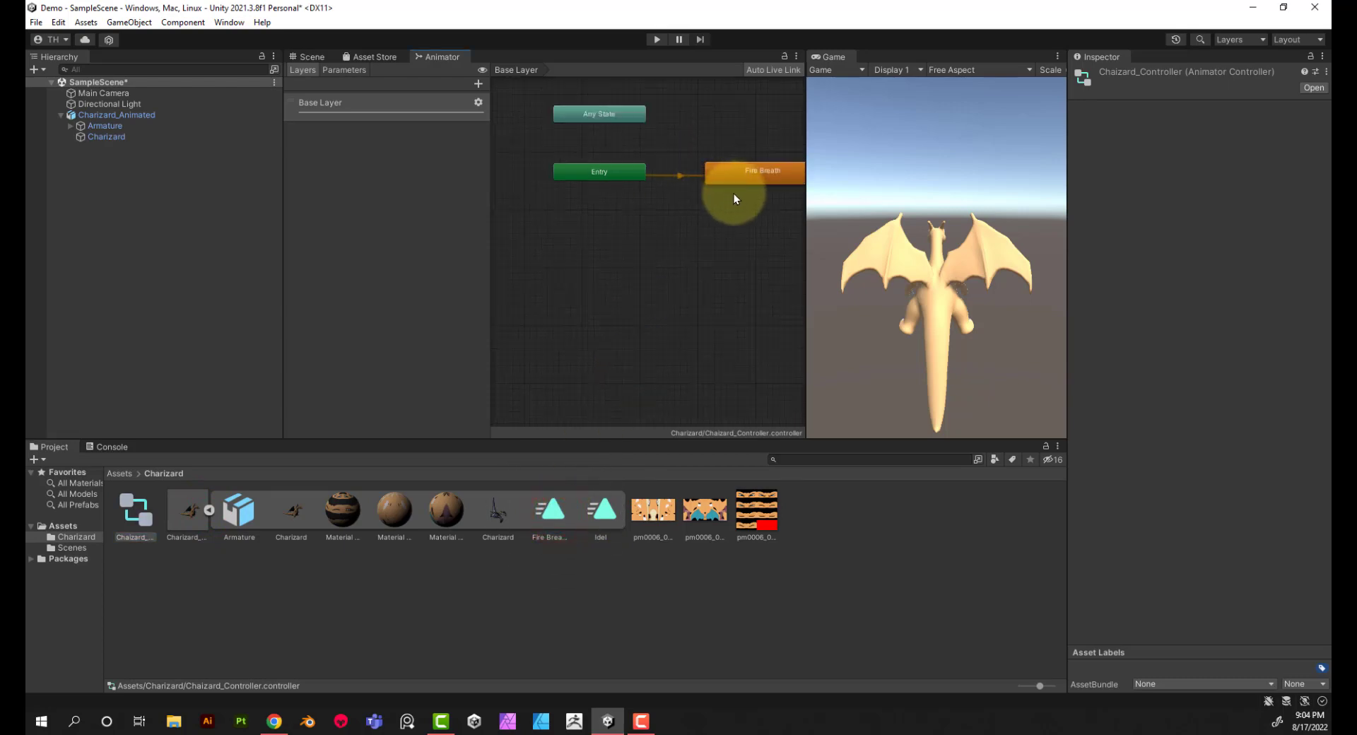
pyautogui.moveTo(734, 193); pyautogui.dragTo(675, 214, button='middle')
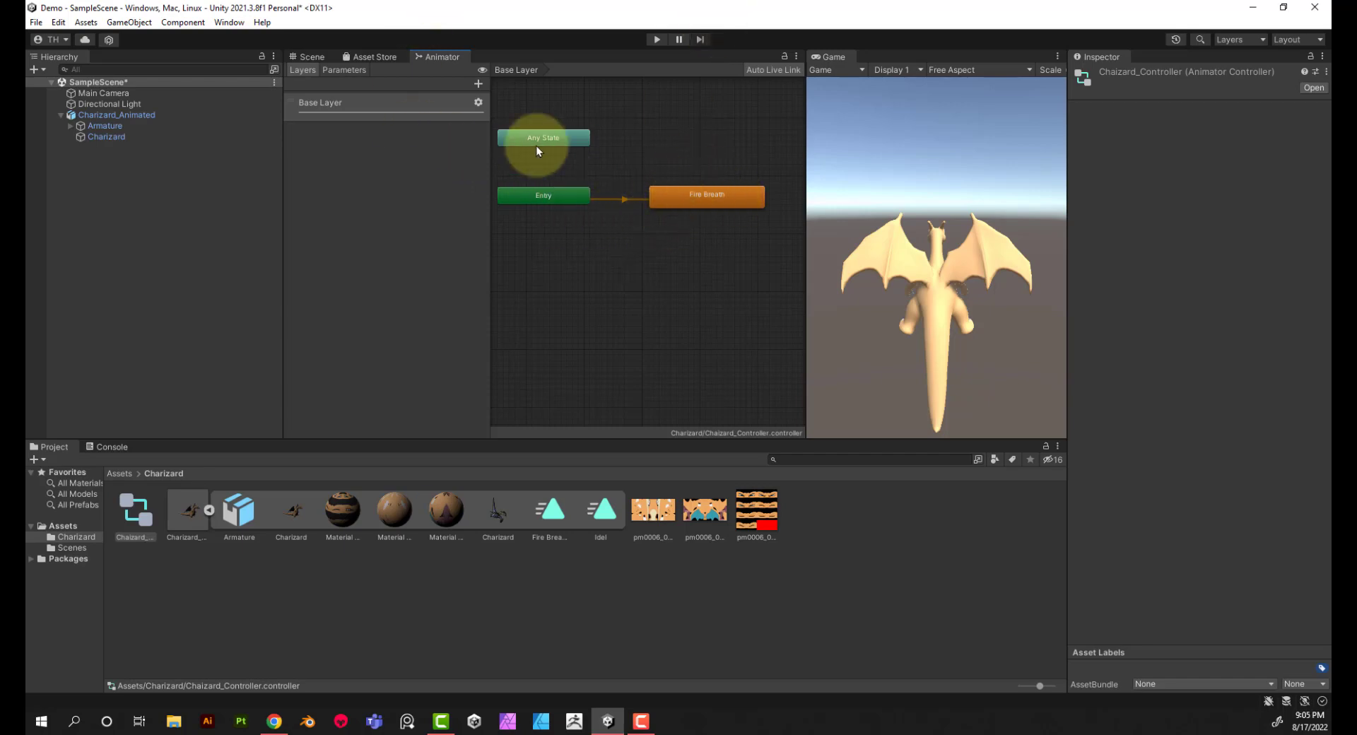
# Step: Attach Chaizard_Controller to the Charizard_Animated object in the scene
pyautogui.click(92, 115)
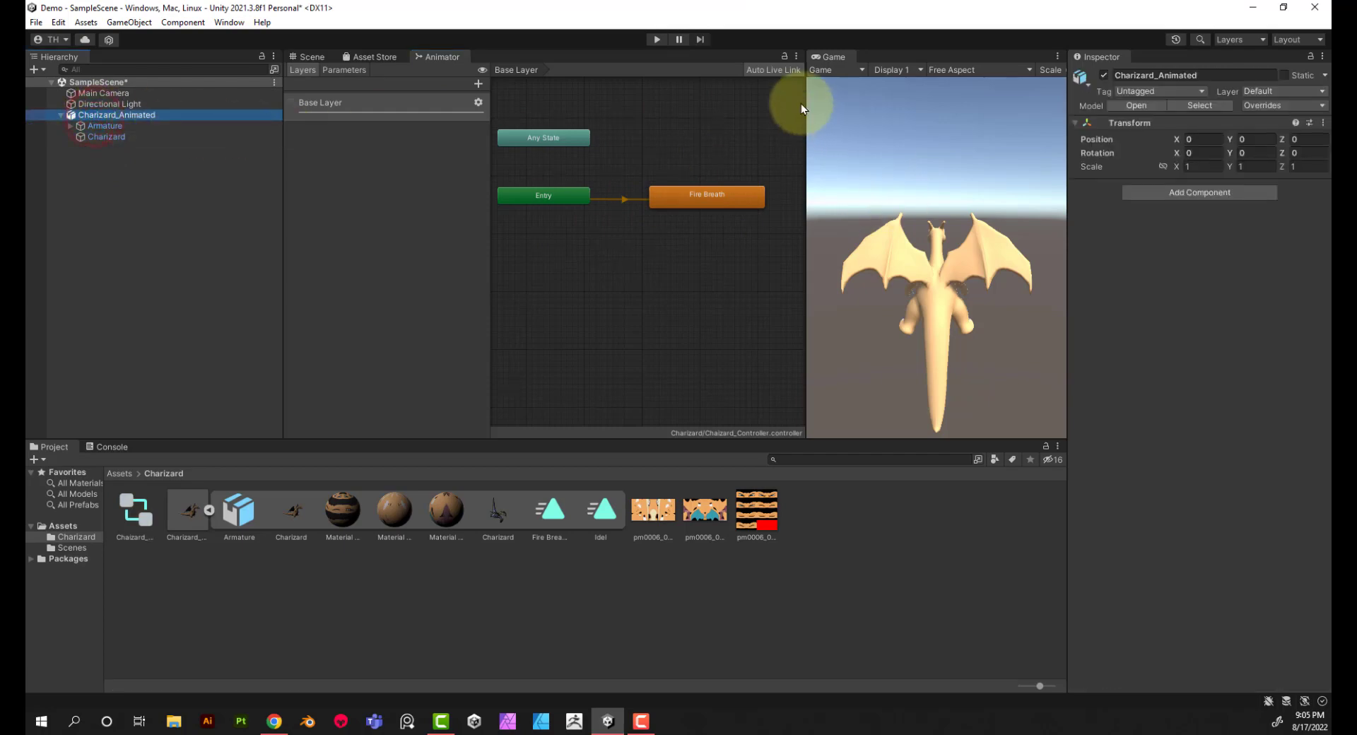
pyautogui.click(106, 116)
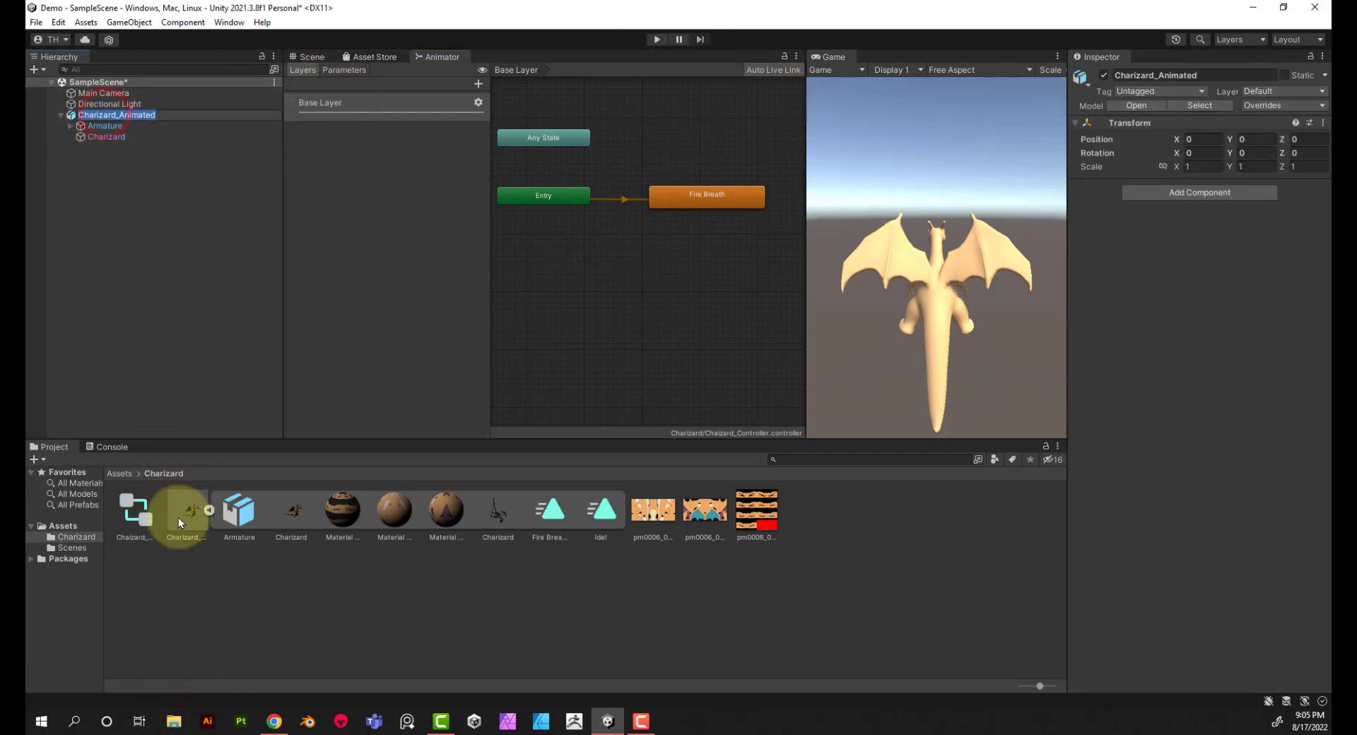
pyautogui.click(192, 594)
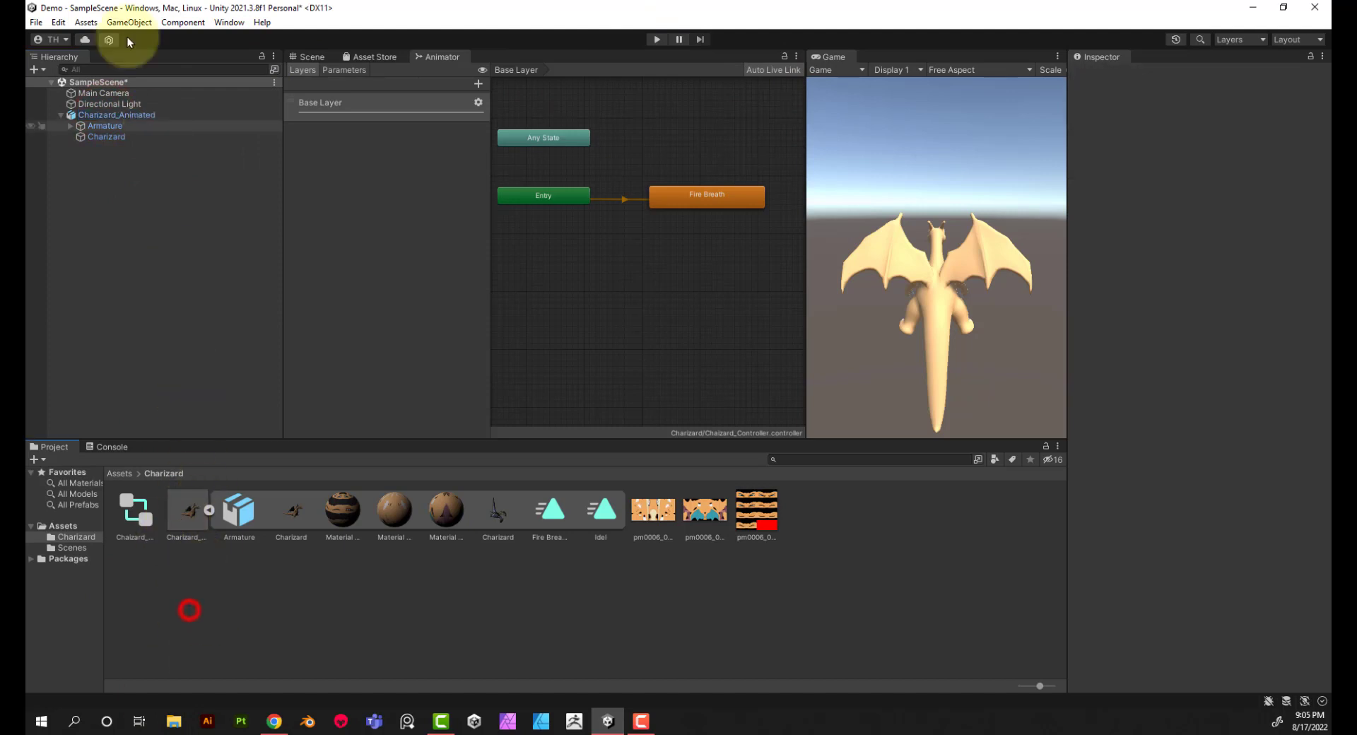
pyautogui.click(147, 115)
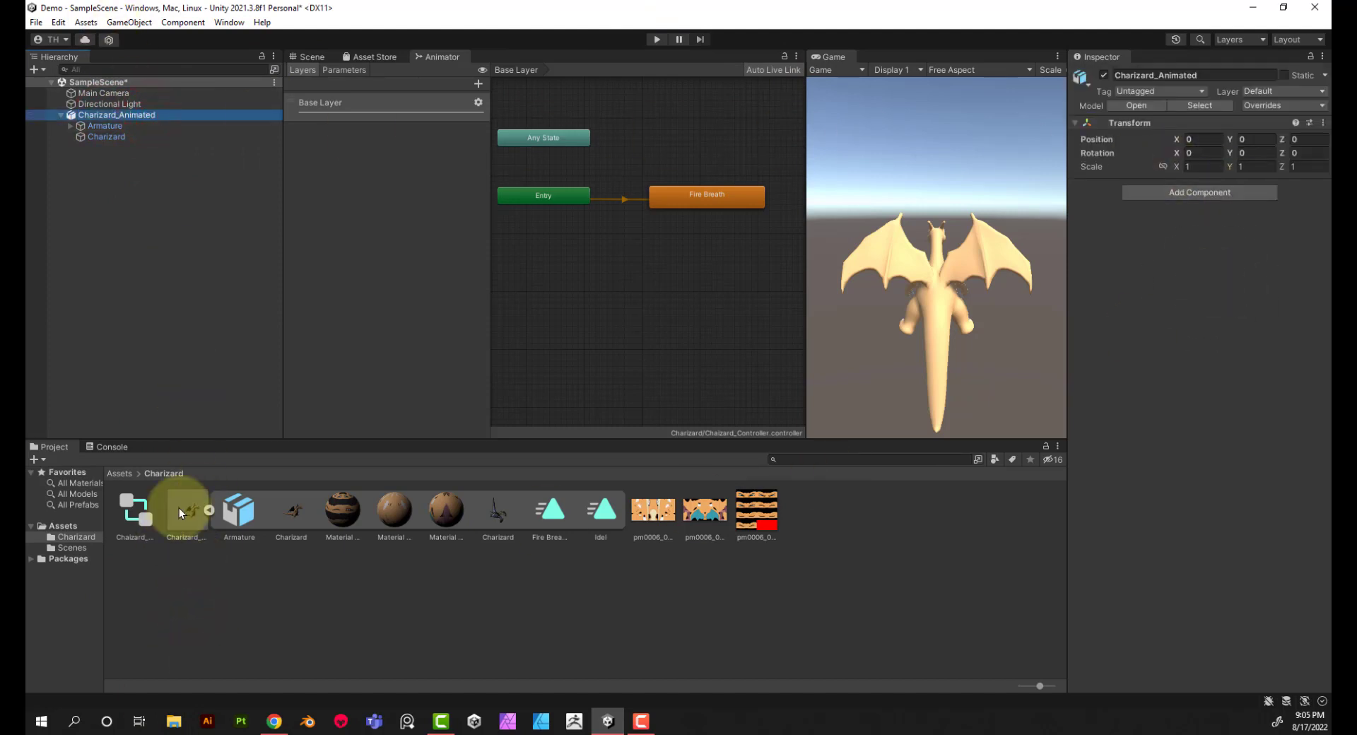
pyautogui.moveTo(116, 520); pyautogui.dragTo(1130, 369)
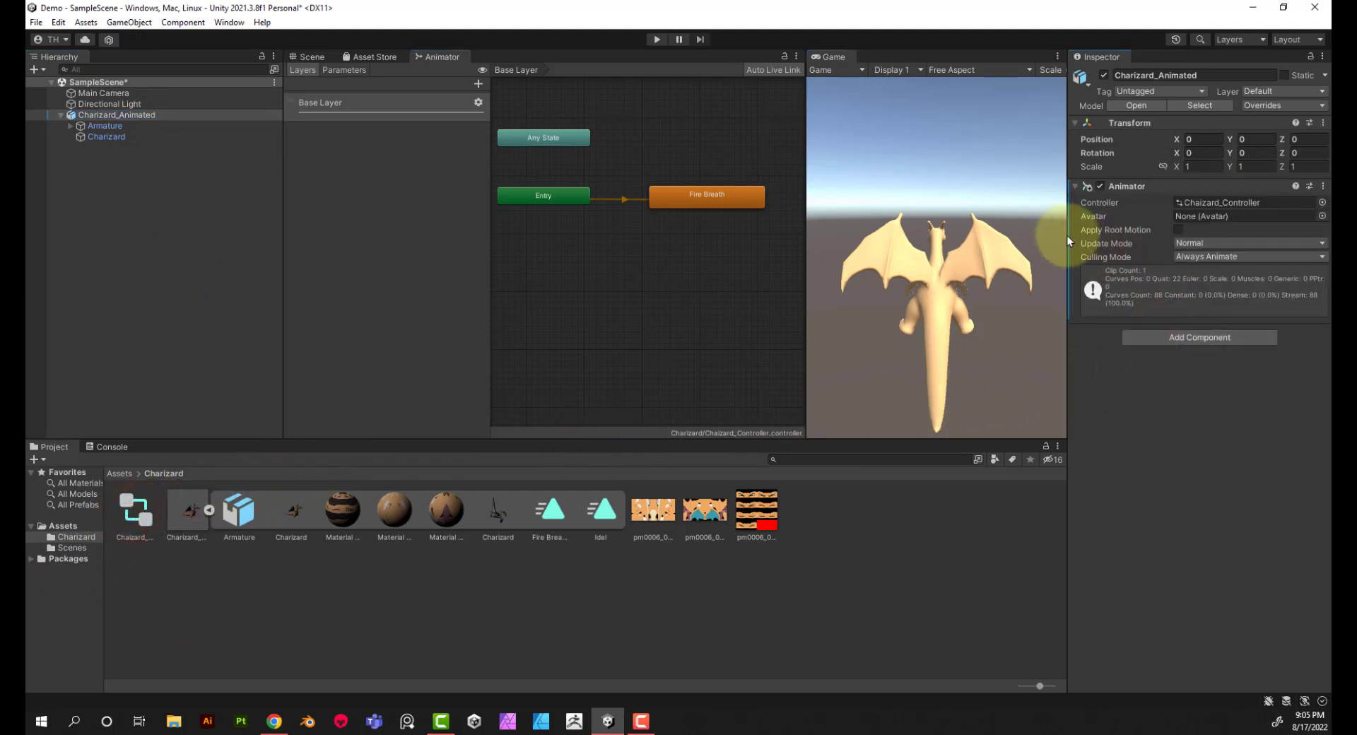
# Step: Run the scene in Play mode and watch the Charizard animation in the Scene view
pyautogui.click(308, 56)
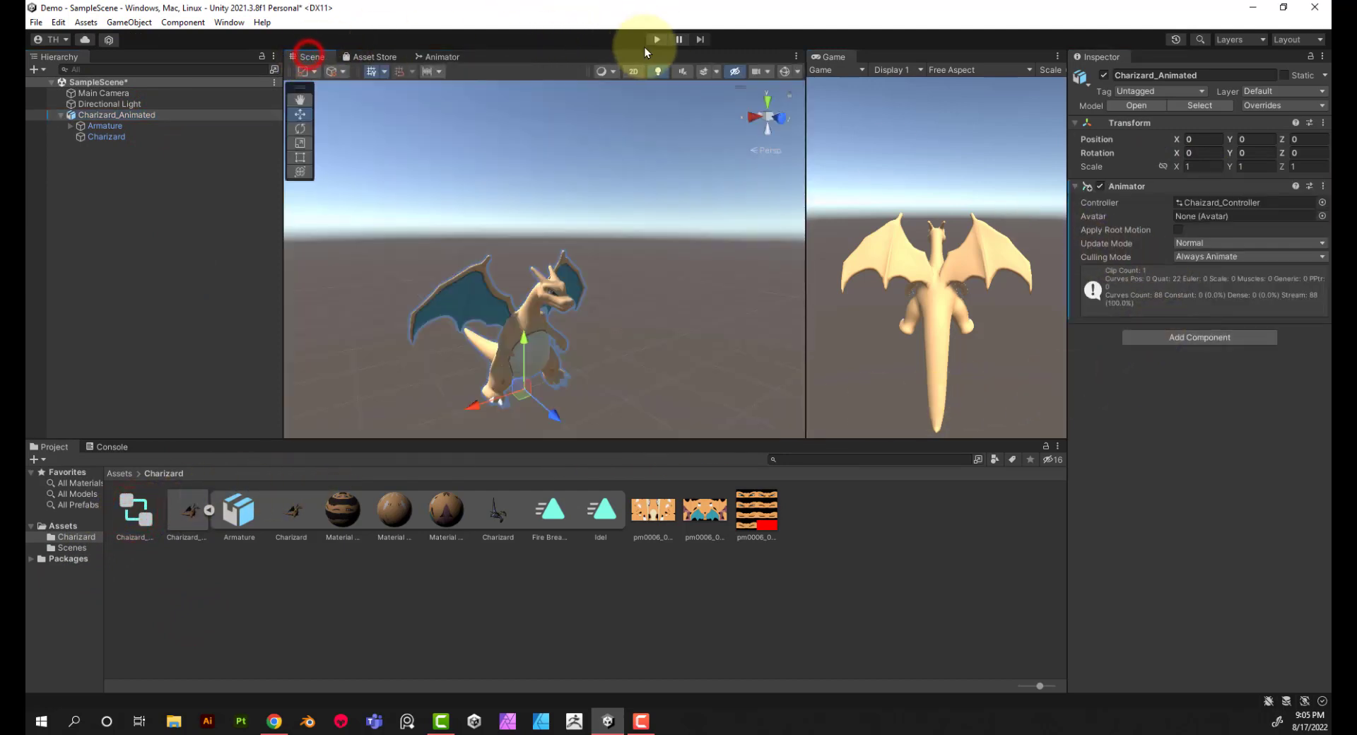
pyautogui.click(657, 40)
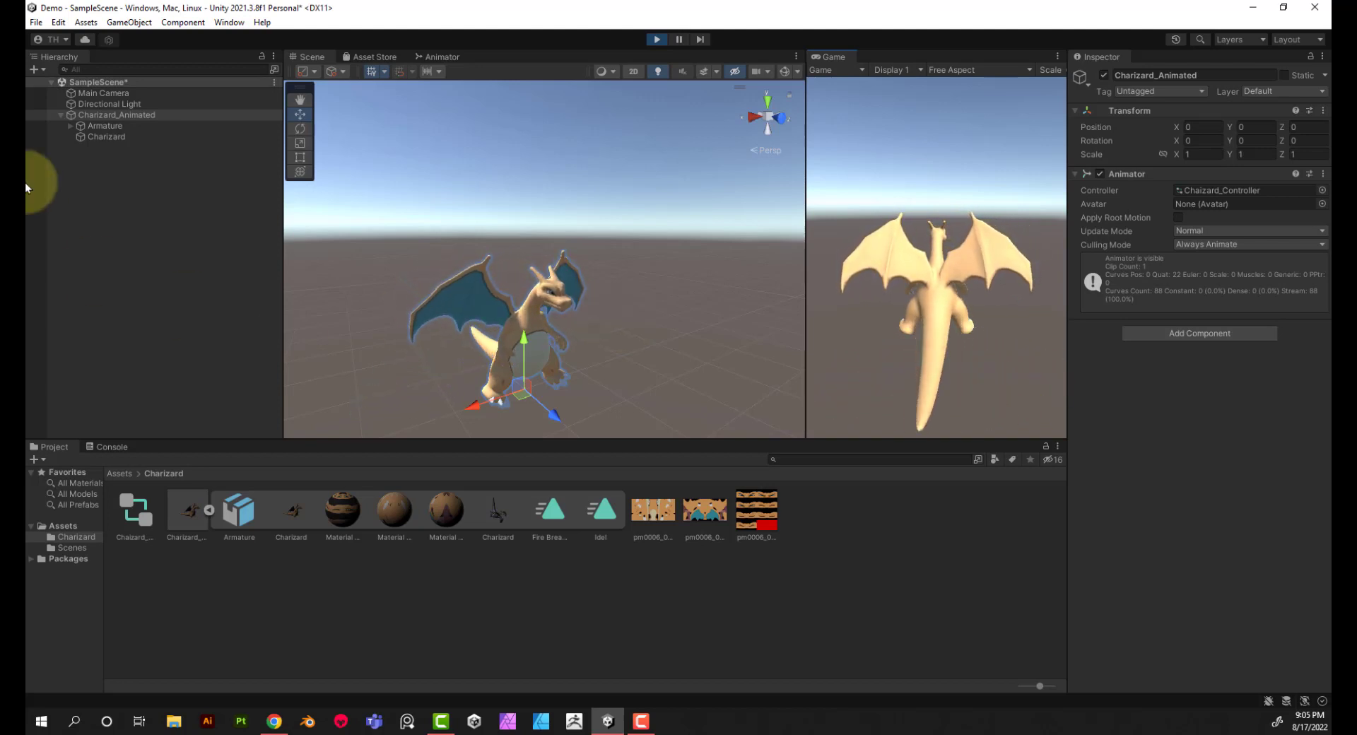
pyautogui.click(60, 114)
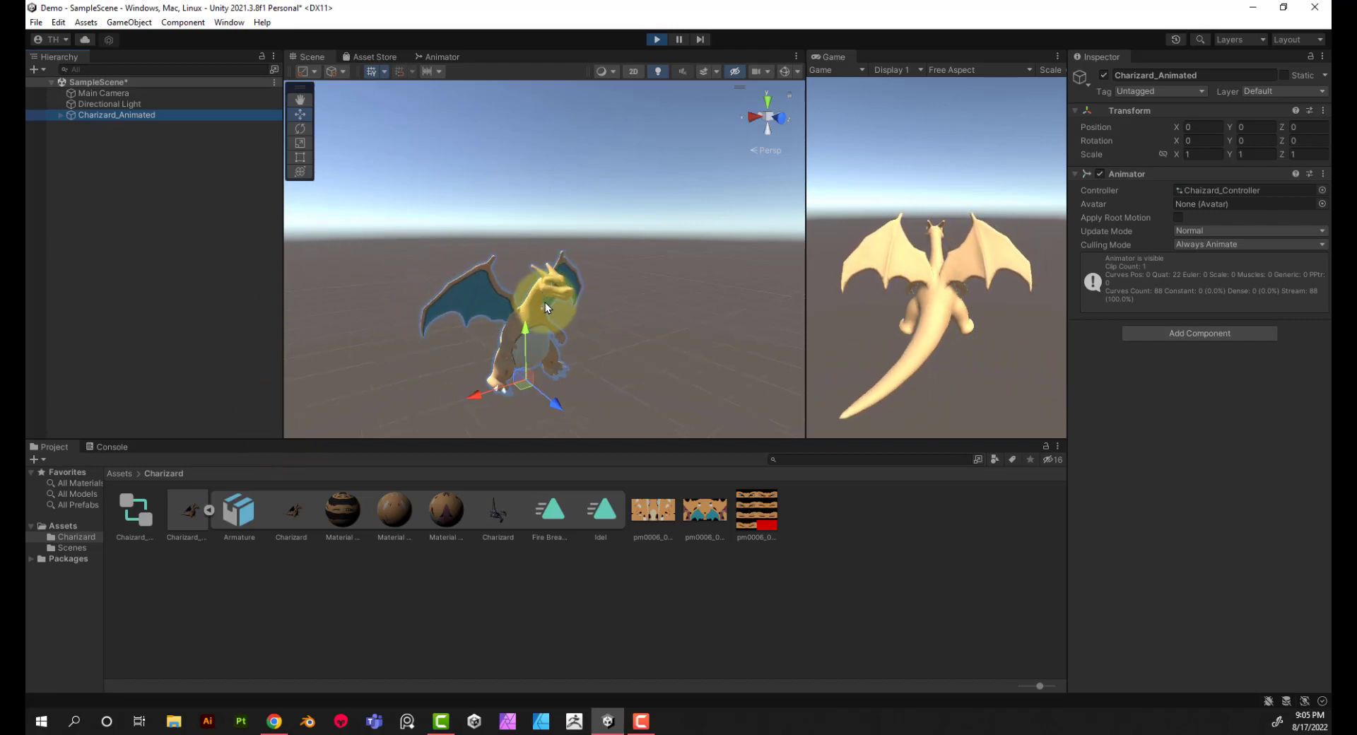
pyautogui.click(636, 261)
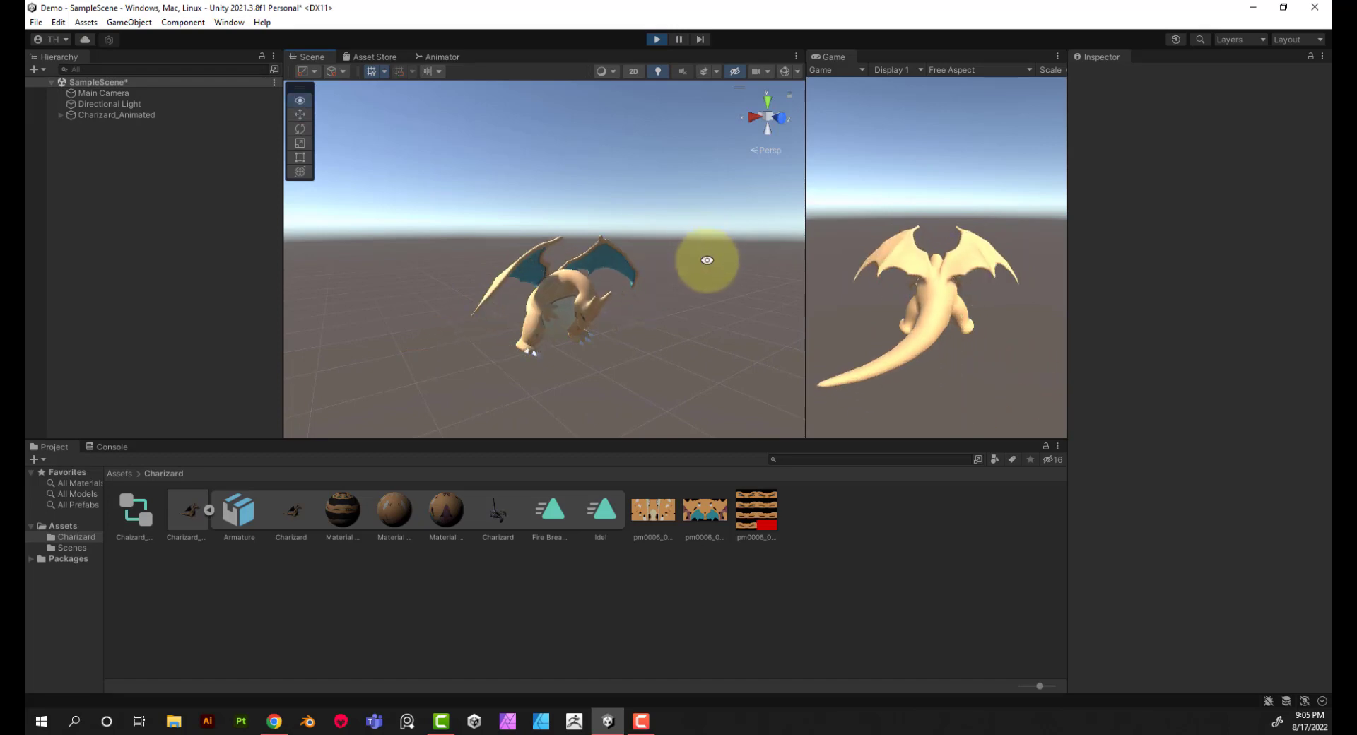
pyautogui.moveTo(705, 256); pyautogui.dragTo(645, 321, button='right')
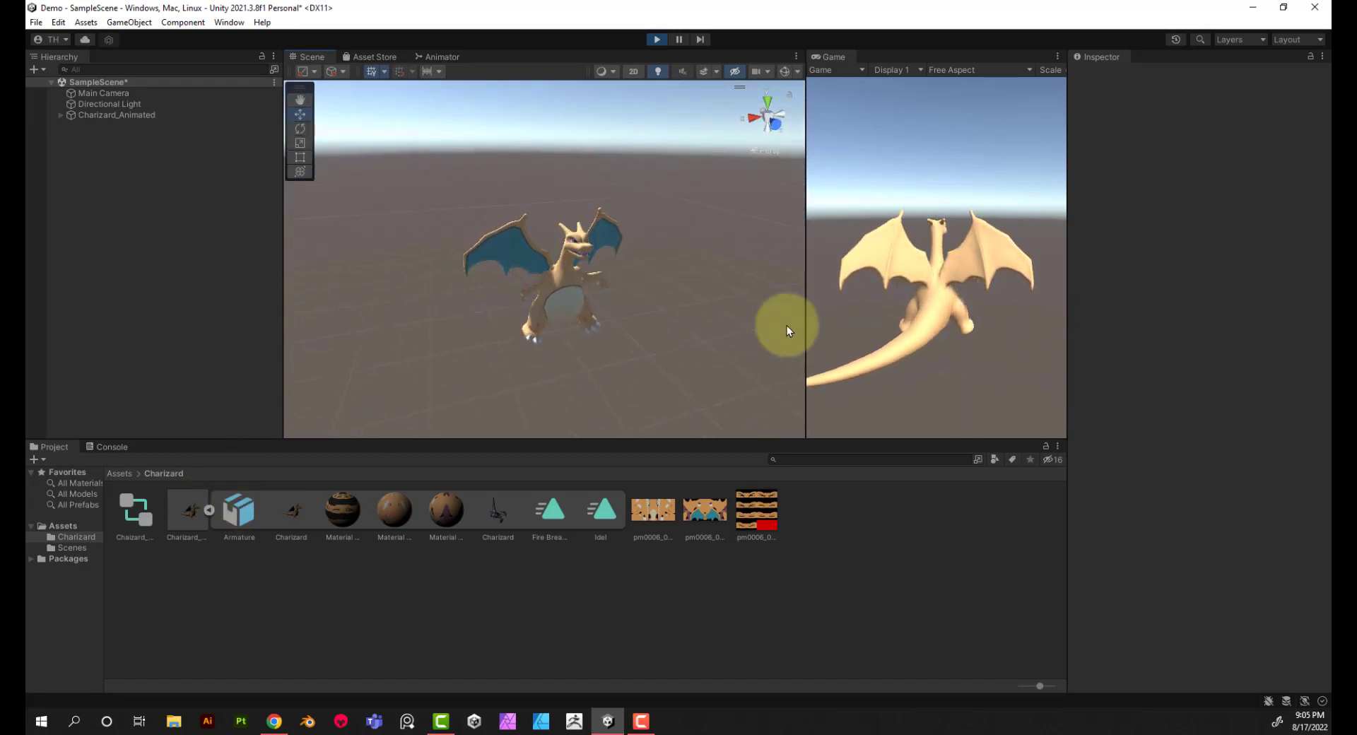
# Step: Inspect the imported model's three materials and its Charizard mesh object
pyautogui.click(340, 509)
pyautogui.click(393, 509)
pyautogui.click(447, 507)
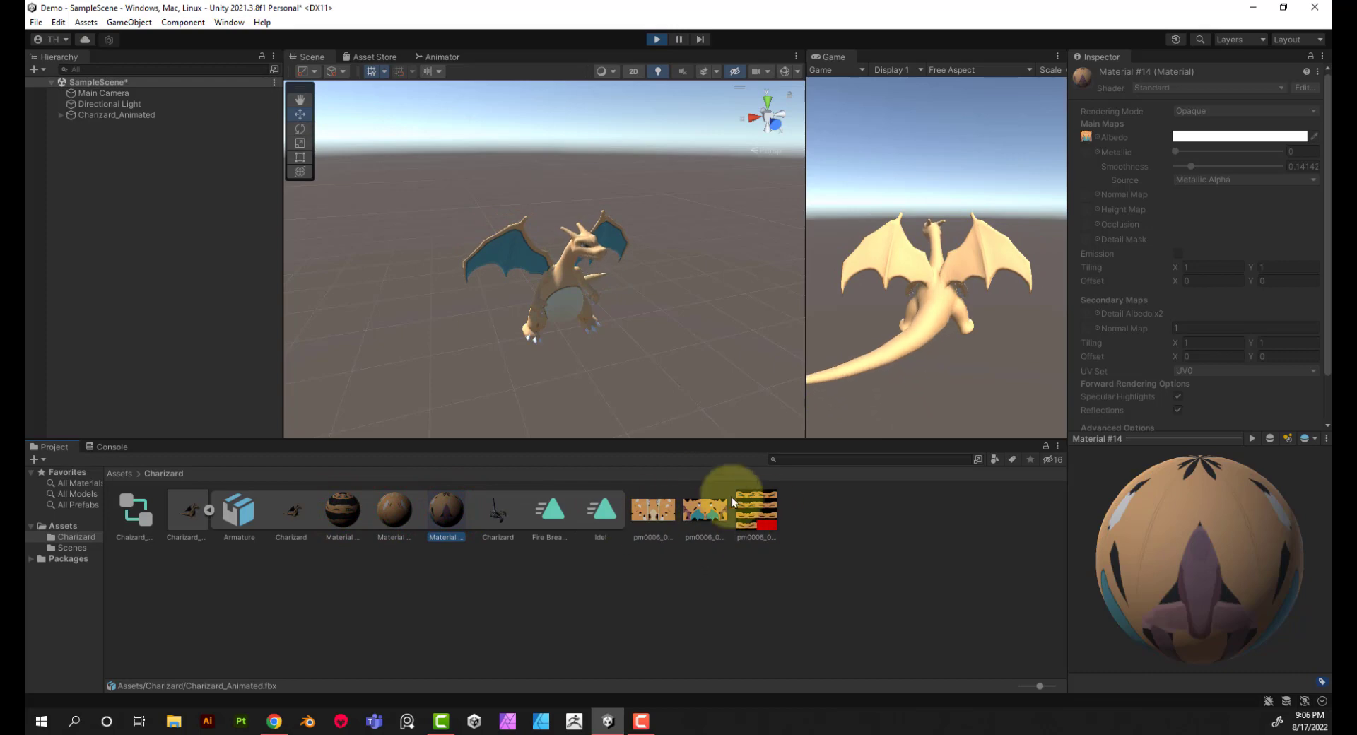
pyautogui.click(297, 510)
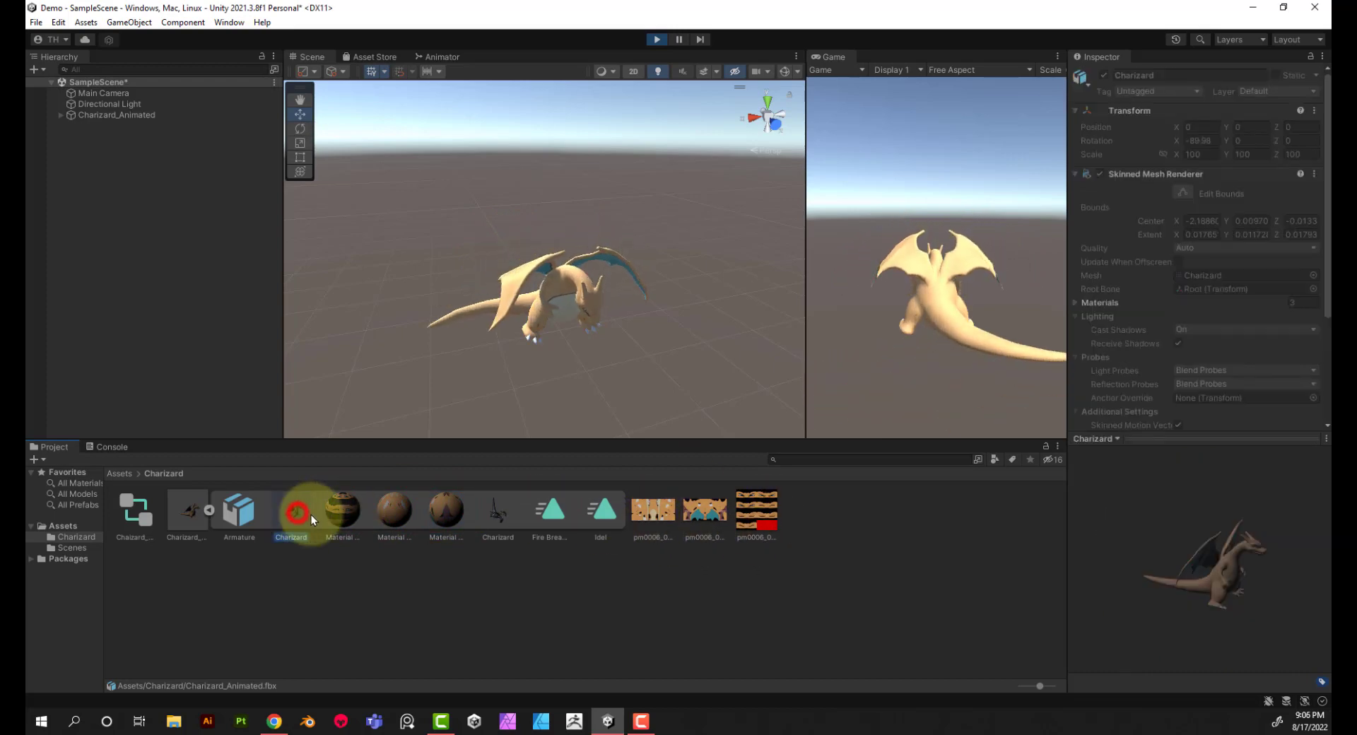